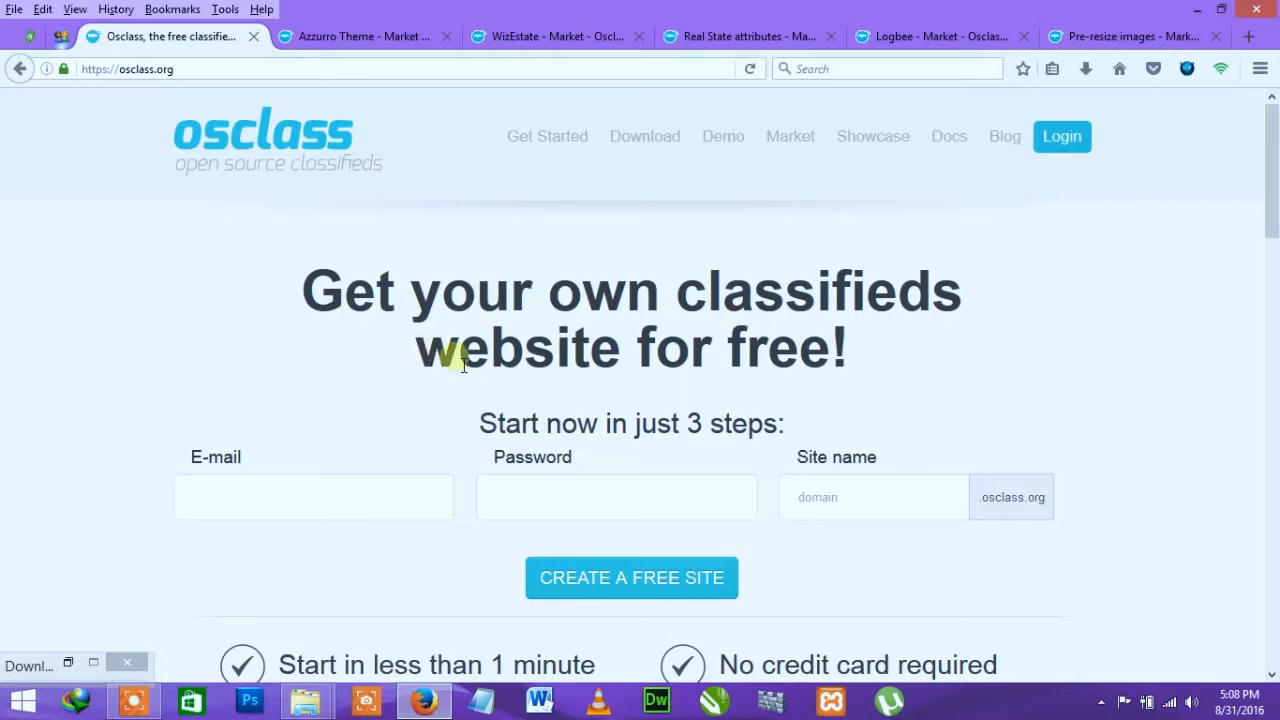
Step: Browse the Azzurro Theme market page and the osclass.org homepage
{"action": "scroll", "coordinate": [780, 409], "scroll_direction": "down", "scroll_amount": 3}
{"action": "scroll", "coordinate": [780, 409], "scroll_direction": "down", "scroll_amount": 7}
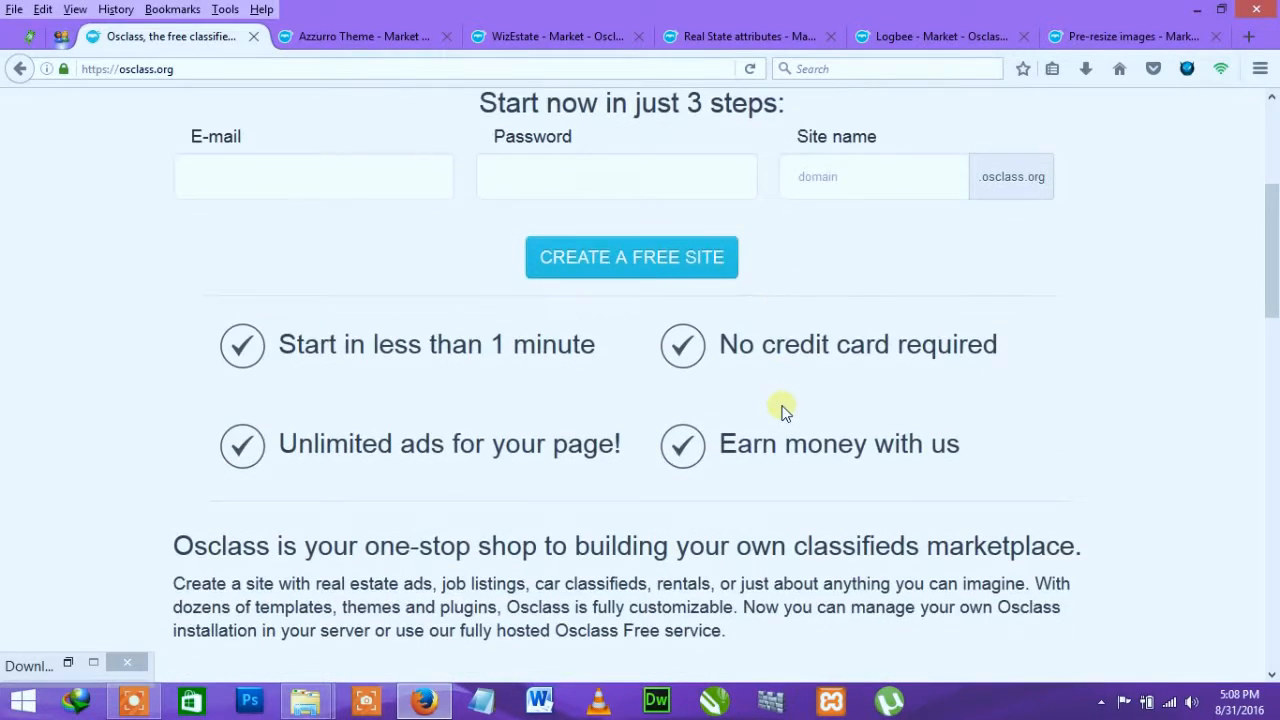
{"action": "scroll", "coordinate": [775, 400], "scroll_direction": "down", "scroll_amount": 4}
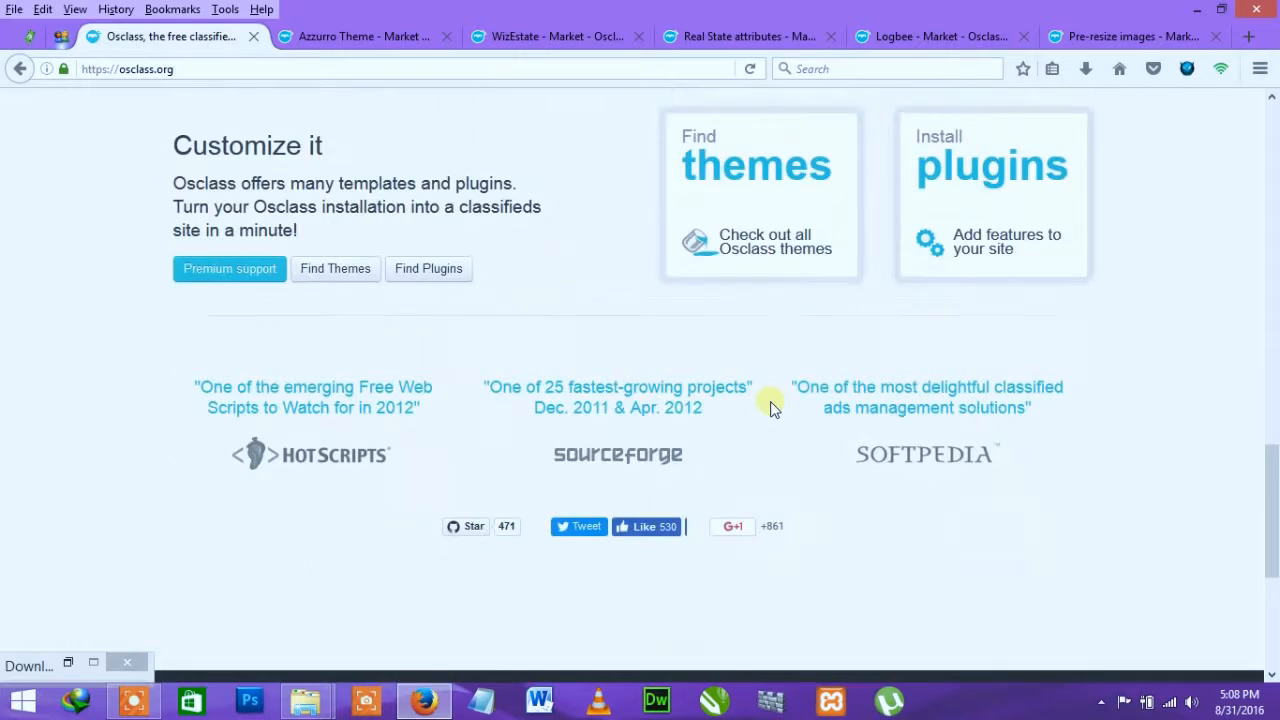
{"action": "scroll", "coordinate": [768, 406], "scroll_direction": "up", "scroll_amount": 3}
{"action": "scroll", "coordinate": [768, 406], "scroll_direction": "up", "scroll_amount": 6}
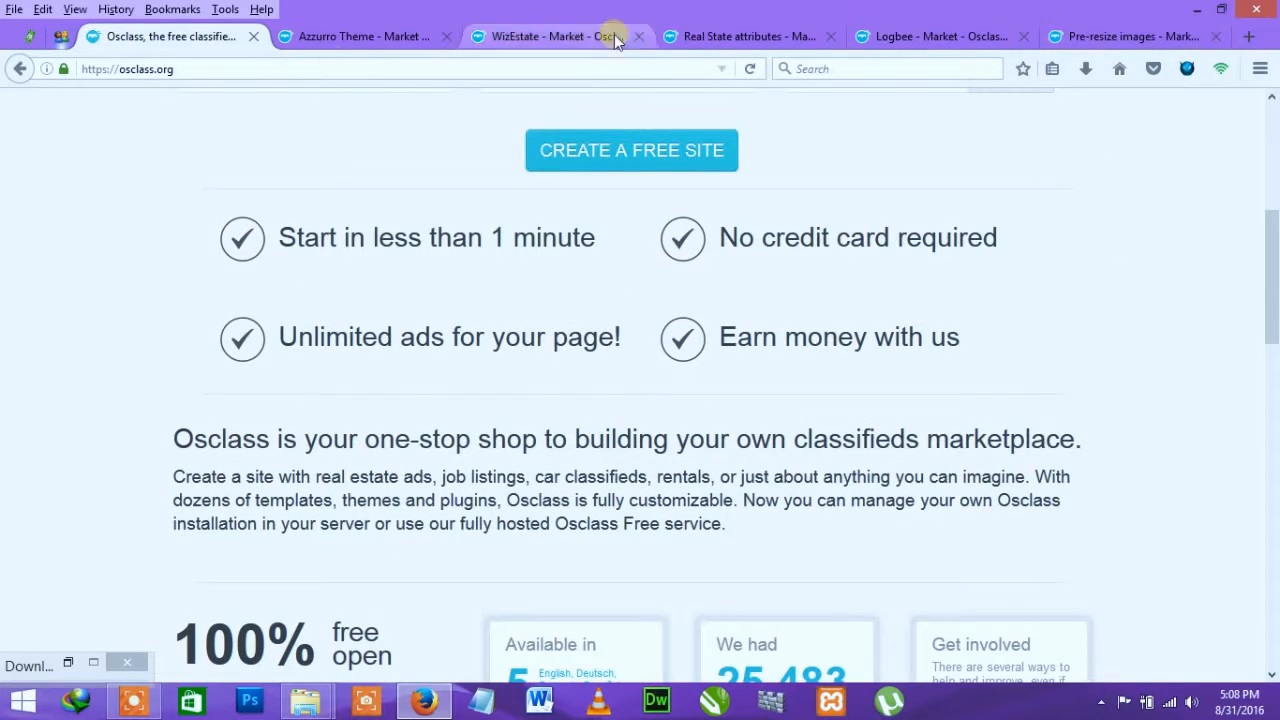
{"action": "left_click", "coordinate": [330, 42]}
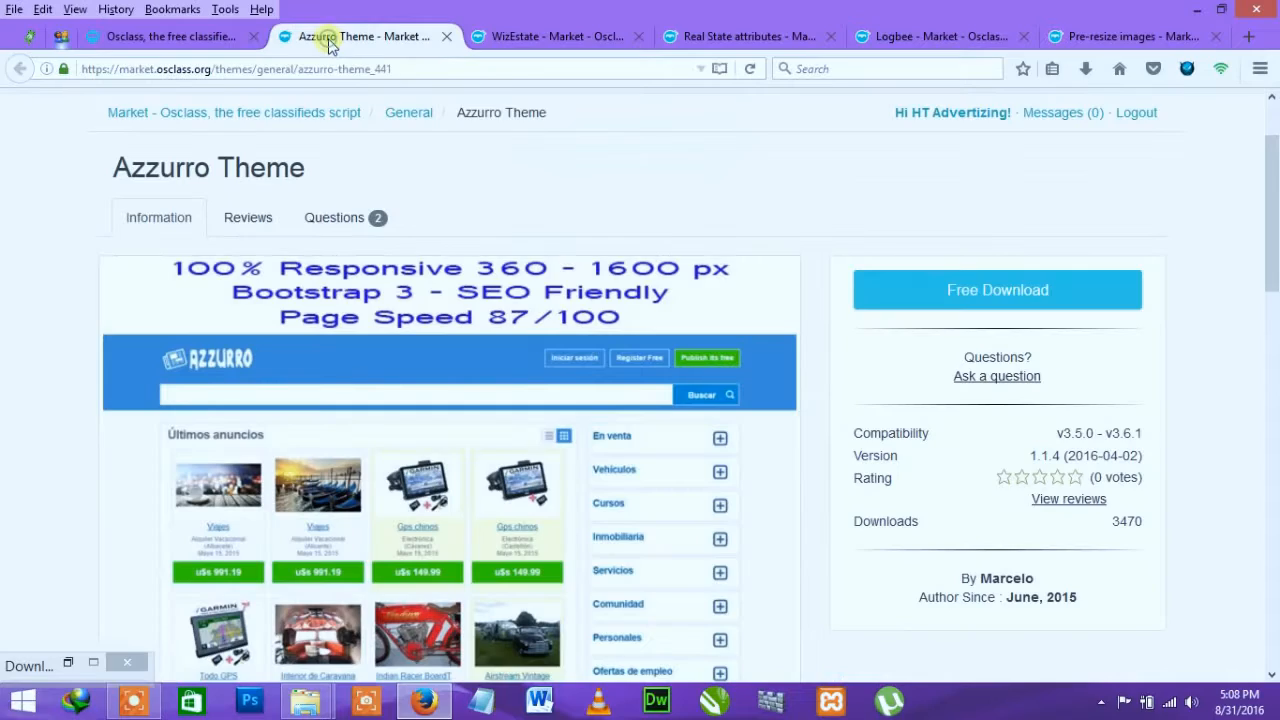
{"action": "scroll", "coordinate": [268, 174], "scroll_direction": "down", "scroll_amount": 2}
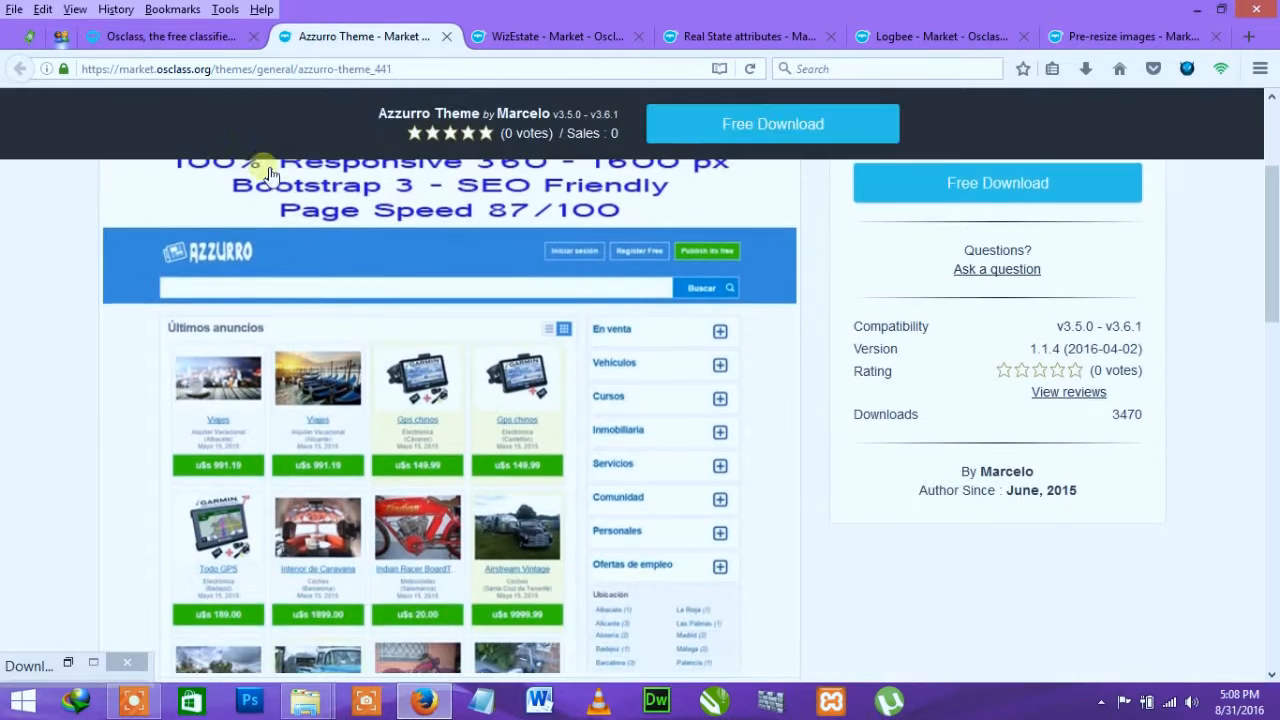
{"action": "scroll", "coordinate": [268, 174], "scroll_direction": "up", "scroll_amount": 3}
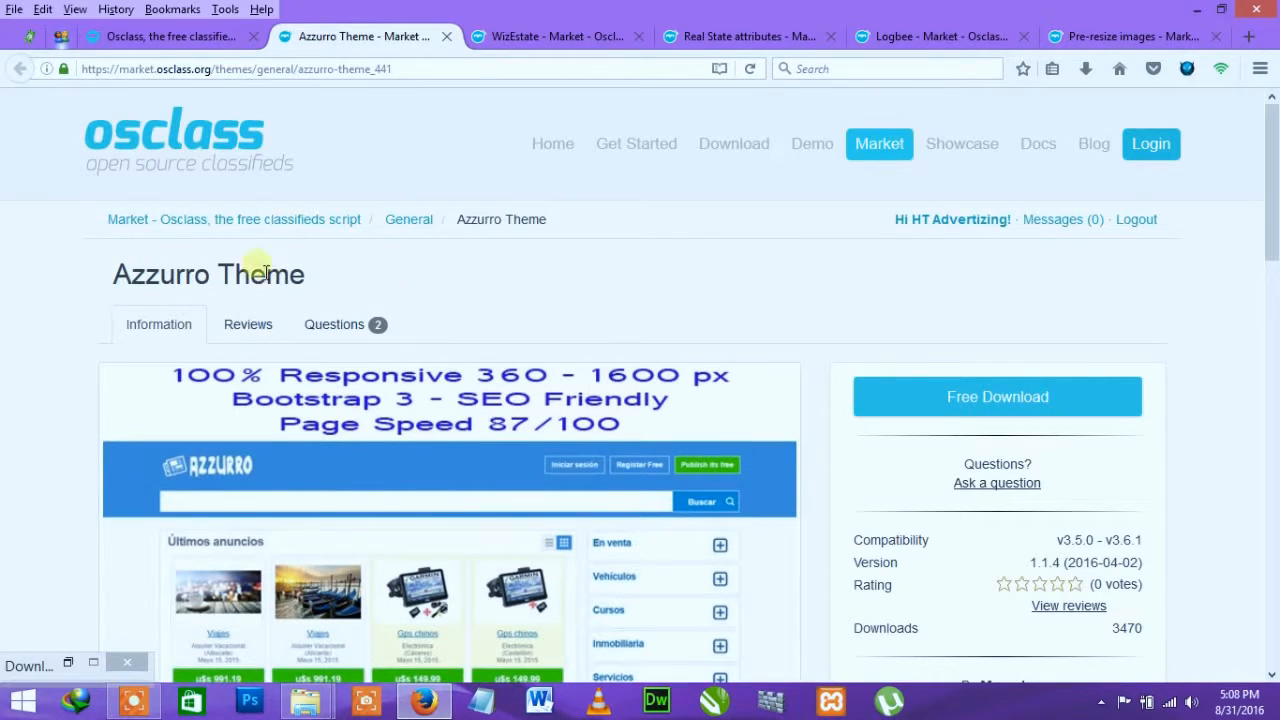
{"action": "left_click", "coordinate": [185, 38]}
{"action": "scroll", "coordinate": [434, 306], "scroll_direction": "up", "scroll_amount": 5}
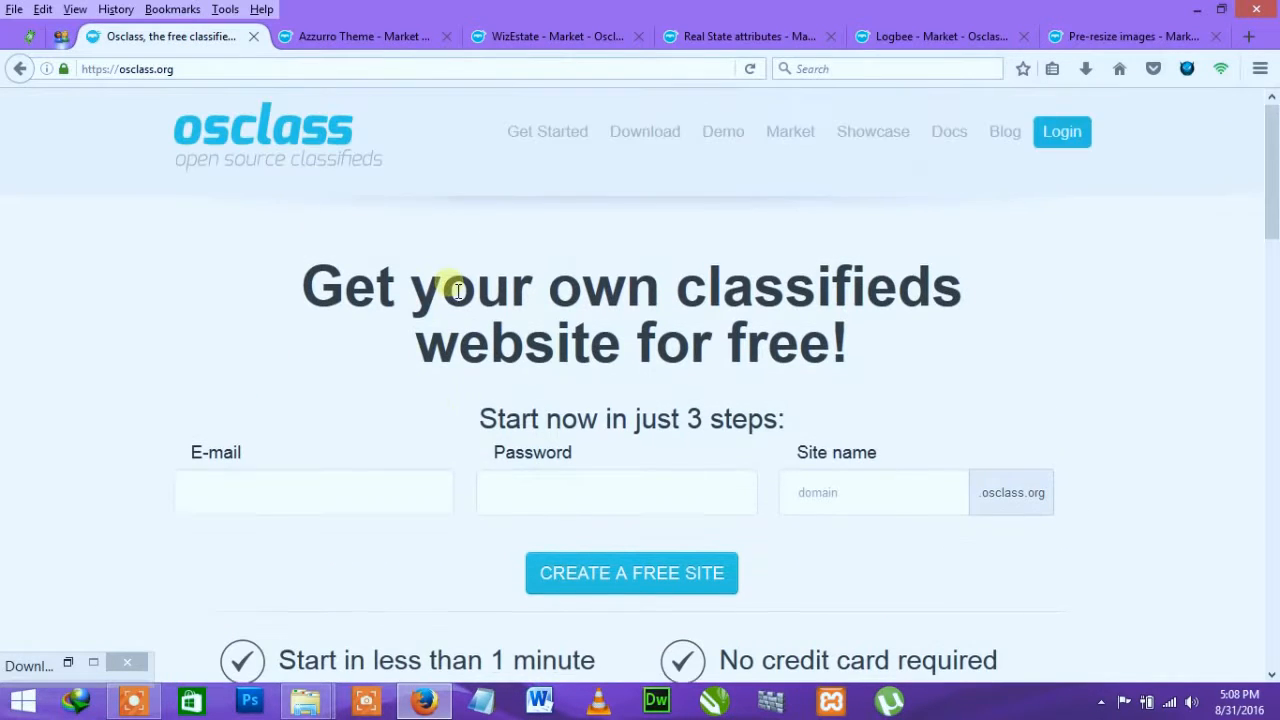
{"action": "left_click", "coordinate": [391, 35]}
{"action": "scroll", "coordinate": [358, 358], "scroll_direction": "down", "scroll_amount": 2}
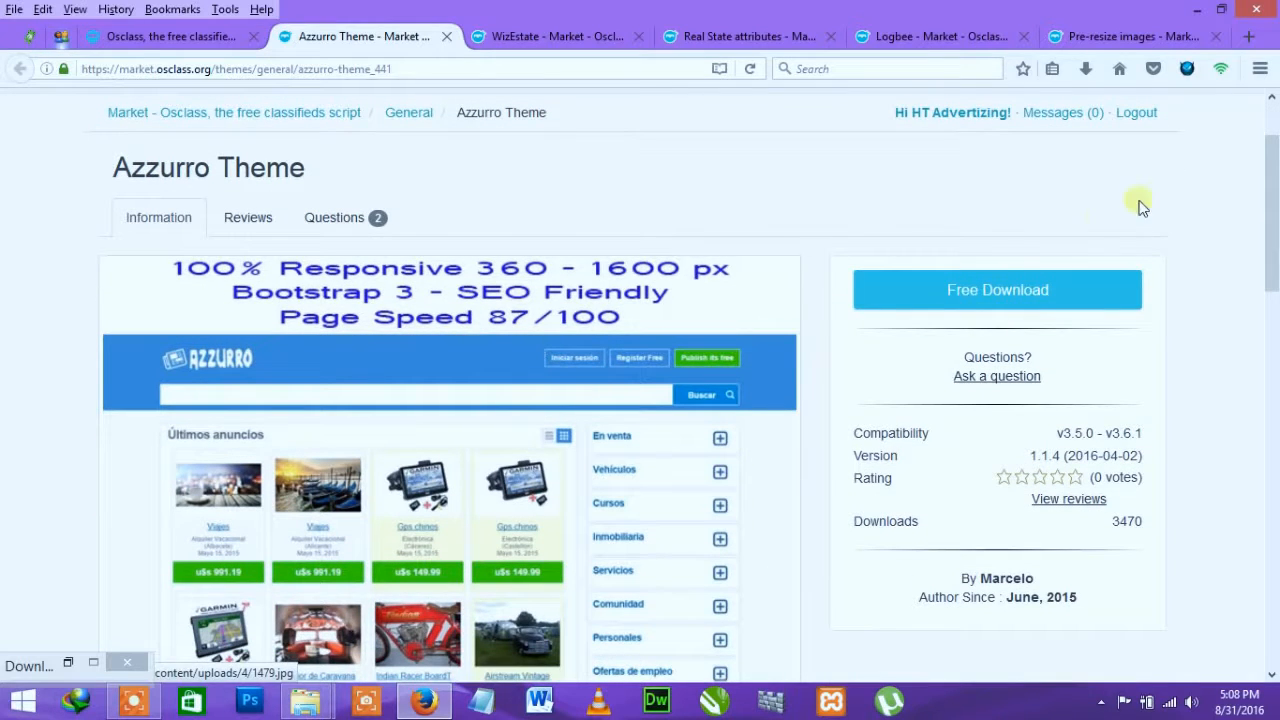
Step: View the WizEstate, Real State attributes, Logbee and Pre-resize images market pages
{"action": "left_click", "coordinate": [505, 36]}
{"action": "scroll", "coordinate": [466, 205], "scroll_direction": "up", "scroll_amount": 2}
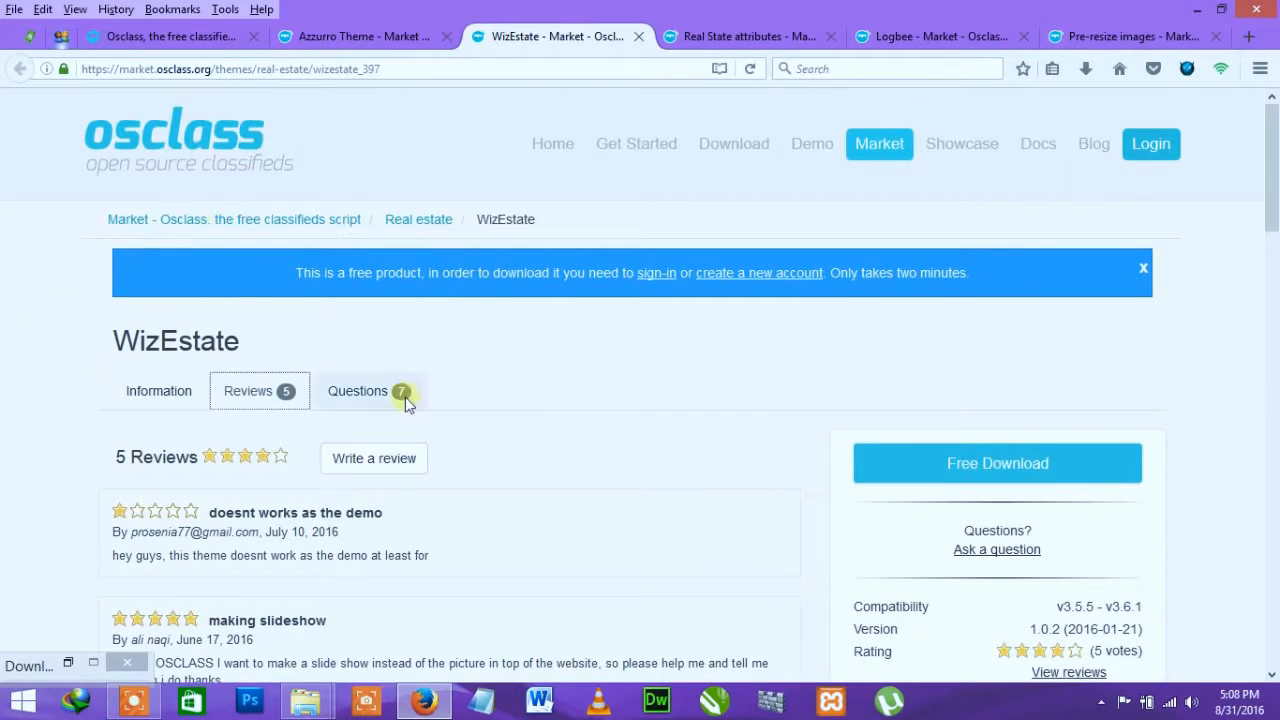
{"action": "left_click_drag", "start_coordinate": [127, 345], "coordinate": [253, 352]}
{"action": "left_click", "coordinate": [752, 36]}
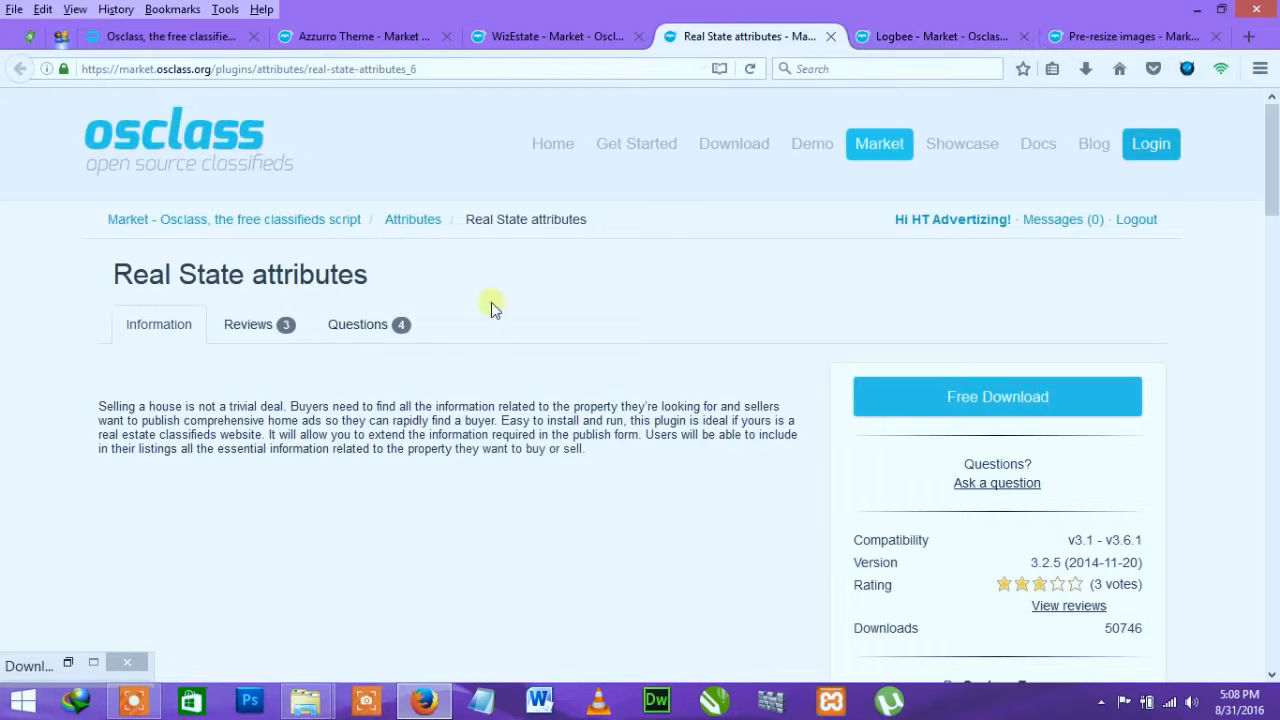
{"action": "left_click", "coordinate": [913, 37]}
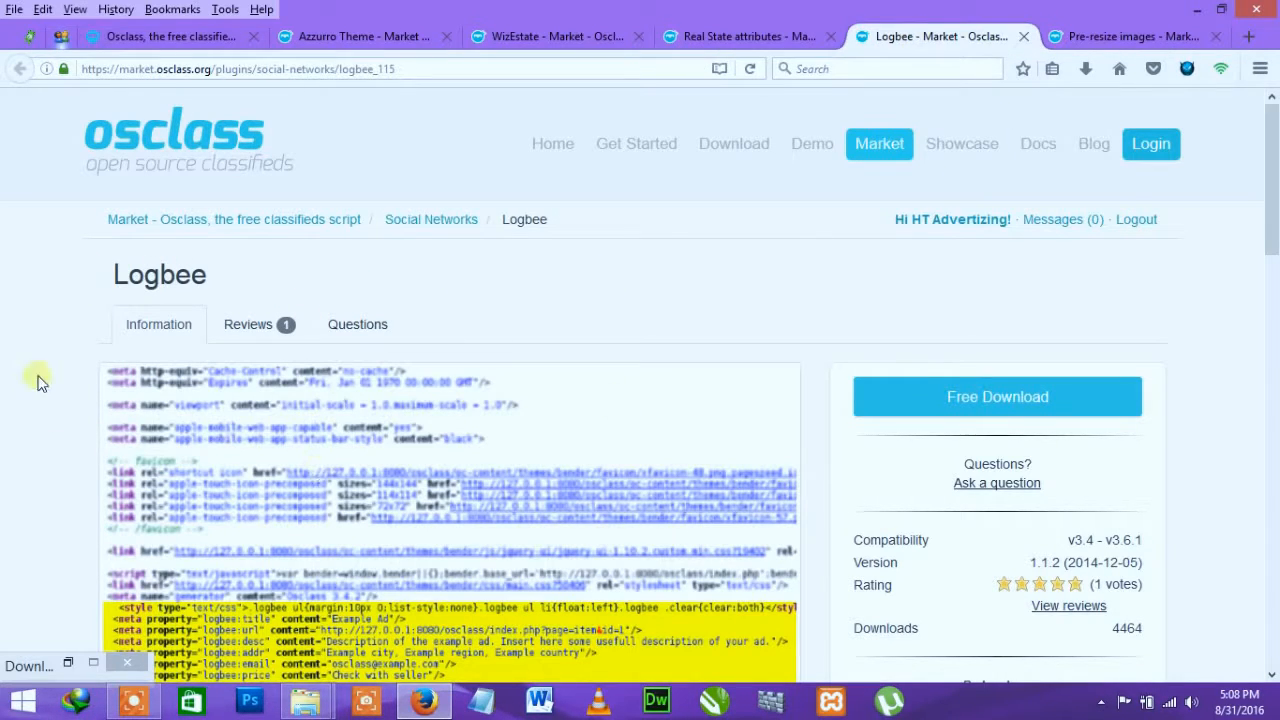
{"action": "left_click_drag", "start_coordinate": [102, 284], "coordinate": [172, 284]}
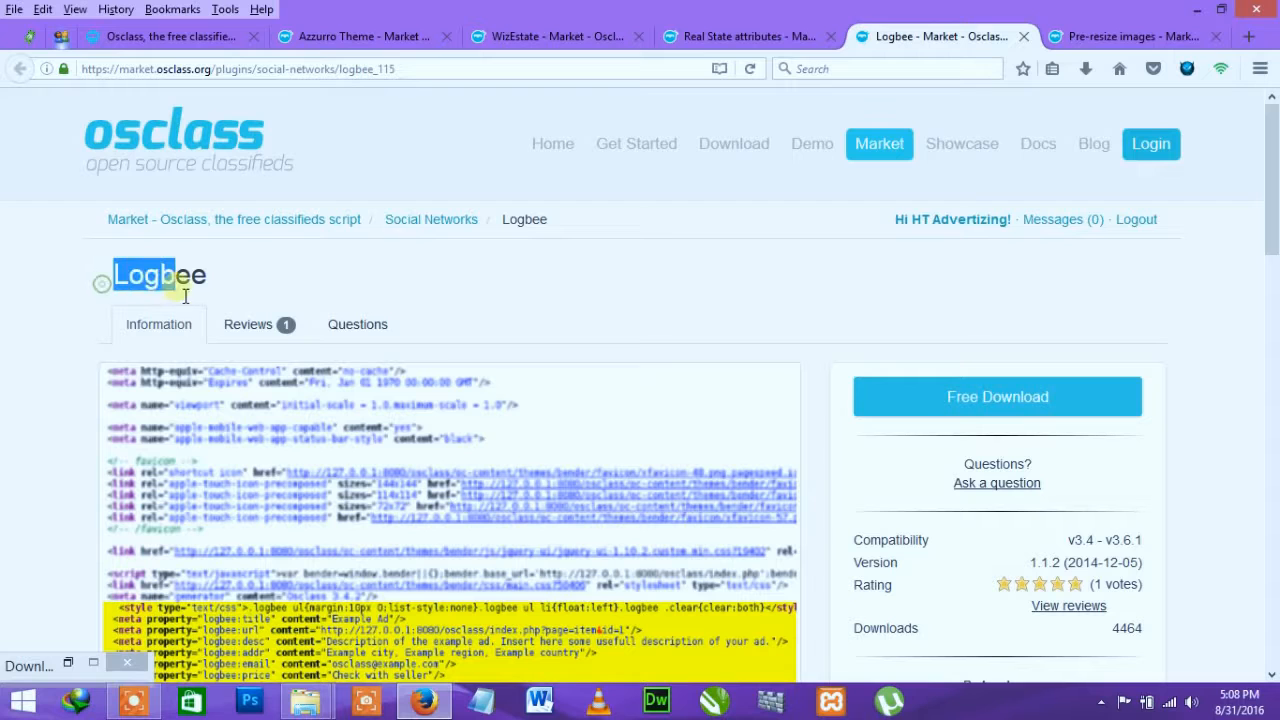
{"action": "left_click", "coordinate": [1100, 38]}
{"action": "left_click_drag", "start_coordinate": [204, 168], "coordinate": [342, 170]}
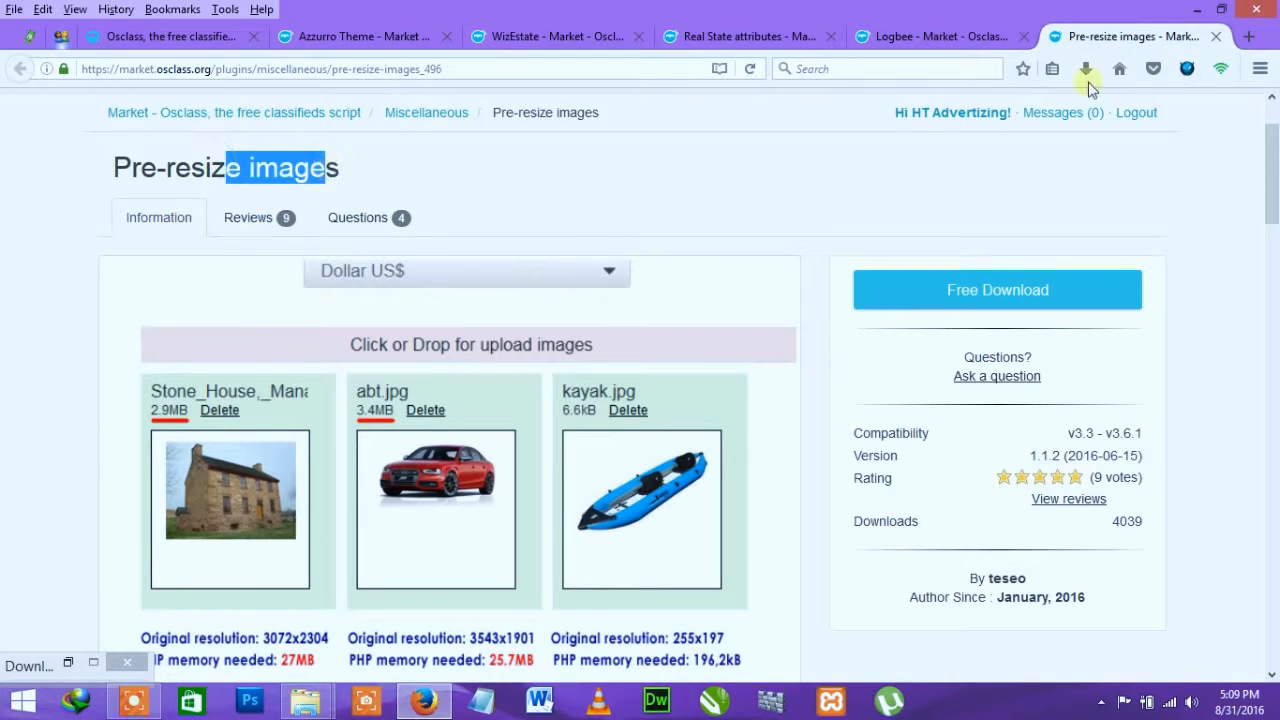
Step: Go back through the plugin and theme tabs to the osclass.org homepage, then minimize Firefox
{"action": "left_click", "coordinate": [932, 38]}
{"action": "left_click", "coordinate": [1080, 37]}
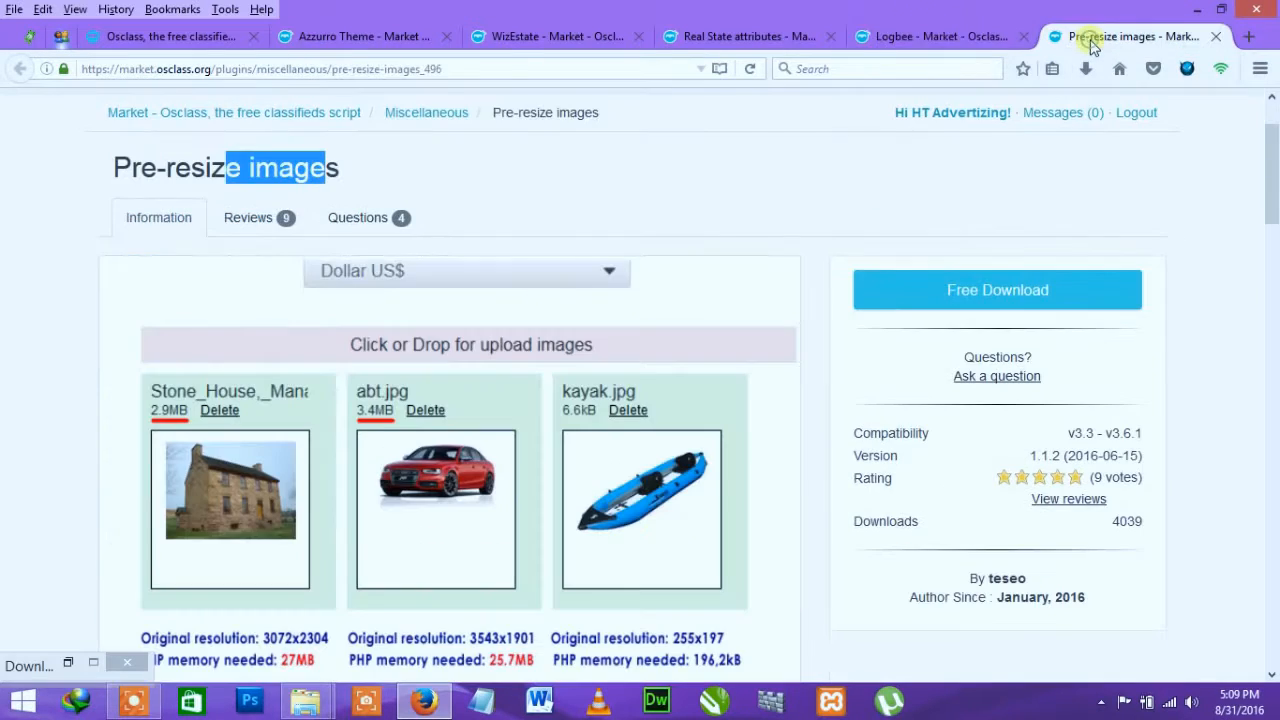
{"action": "left_click", "coordinate": [943, 37]}
{"action": "left_click", "coordinate": [1106, 36]}
{"action": "left_click", "coordinate": [930, 37]}
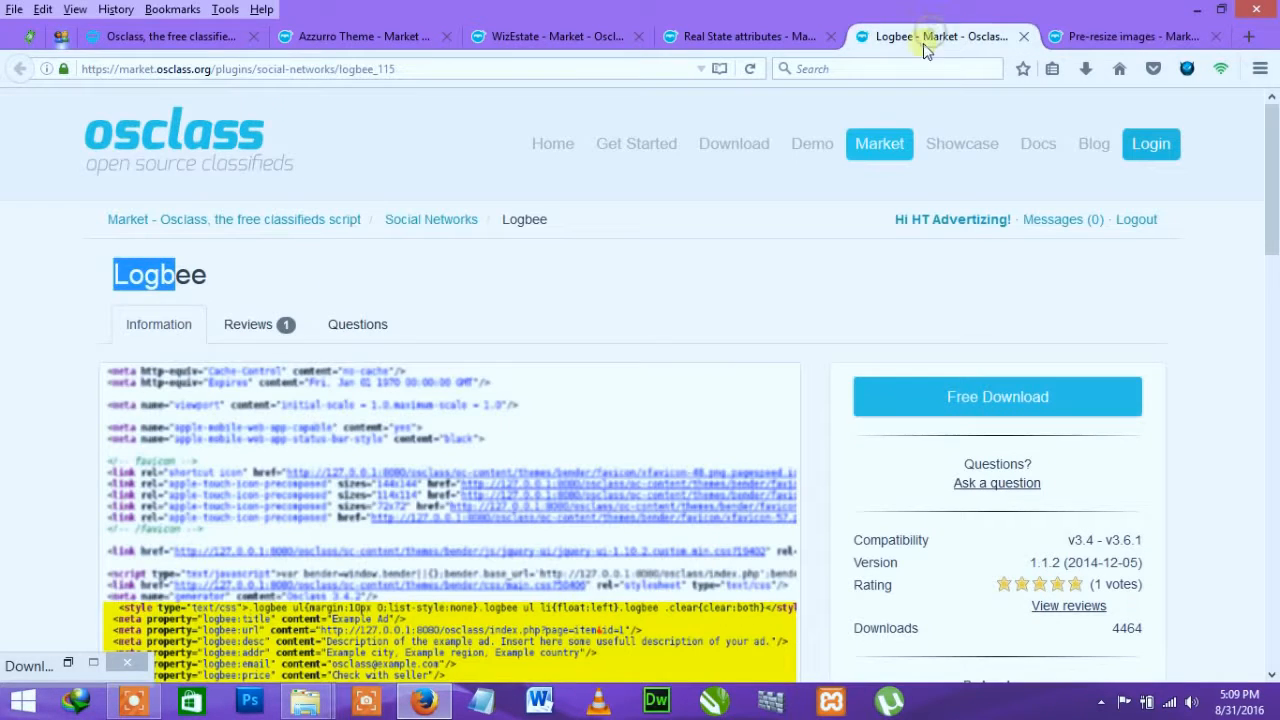
{"action": "left_click", "coordinate": [757, 40]}
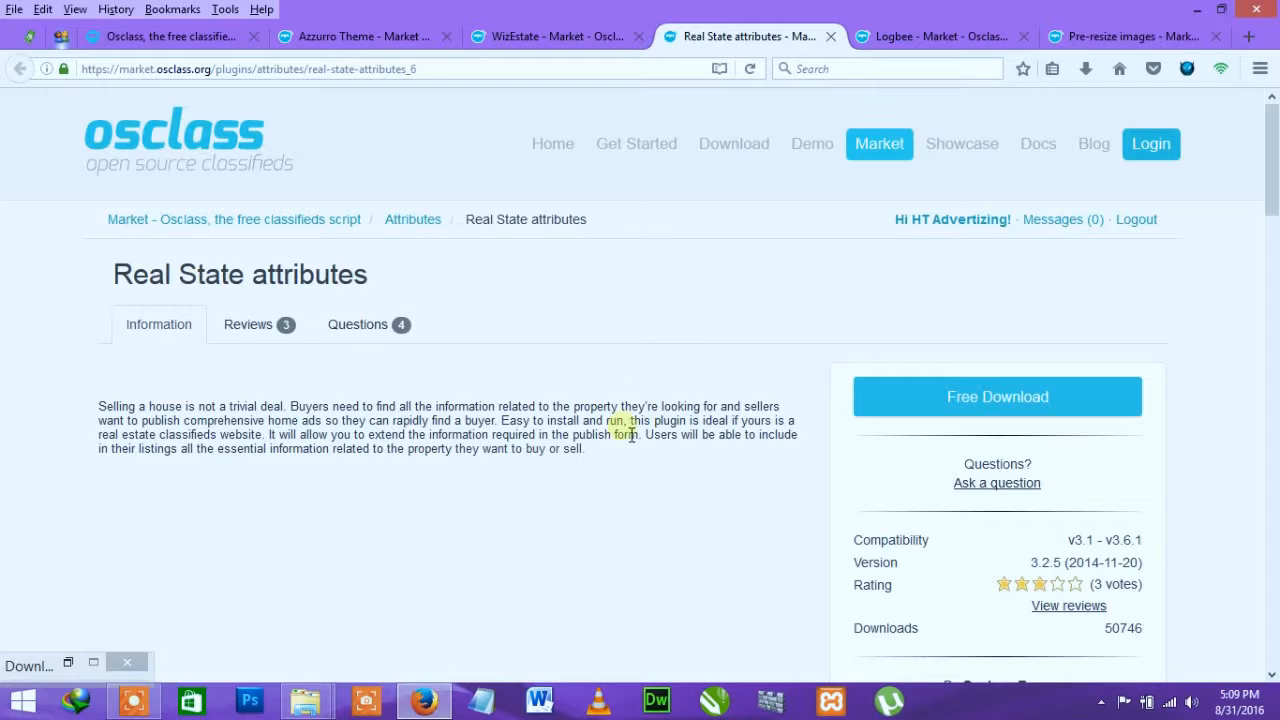
{"action": "left_click", "coordinate": [530, 38]}
{"action": "left_click", "coordinate": [372, 37]}
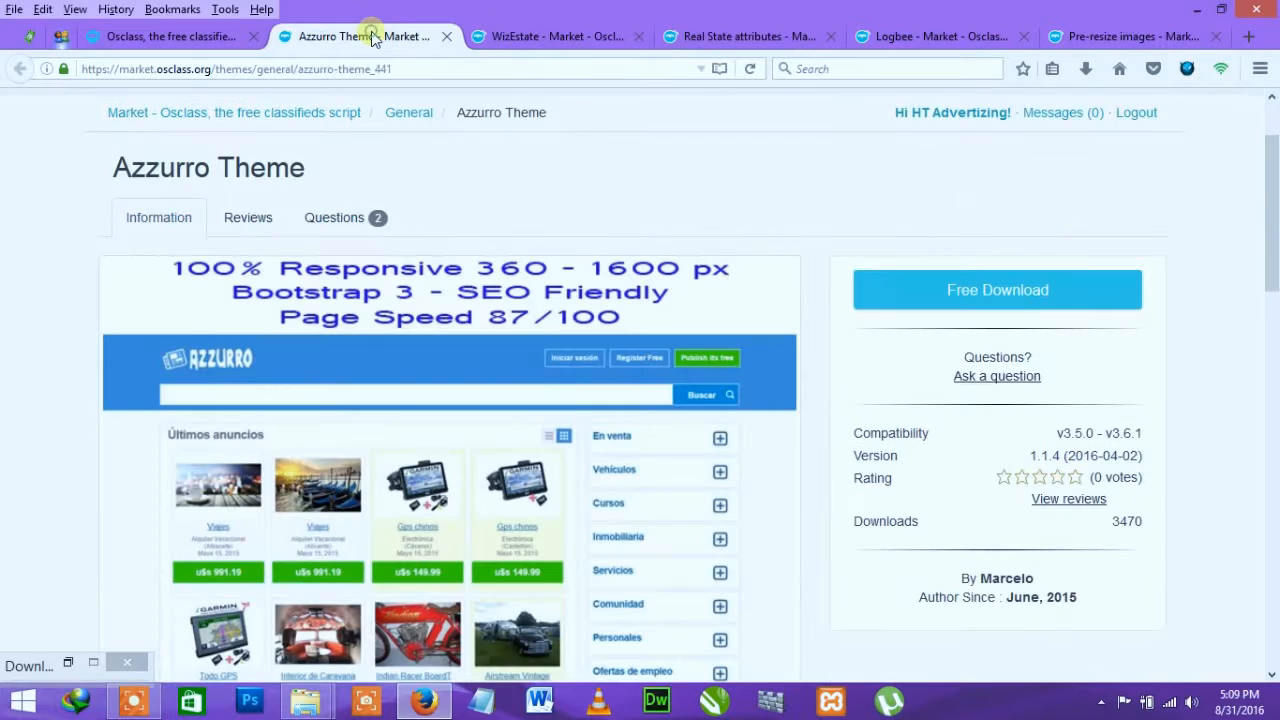
{"action": "left_click", "coordinate": [165, 37]}
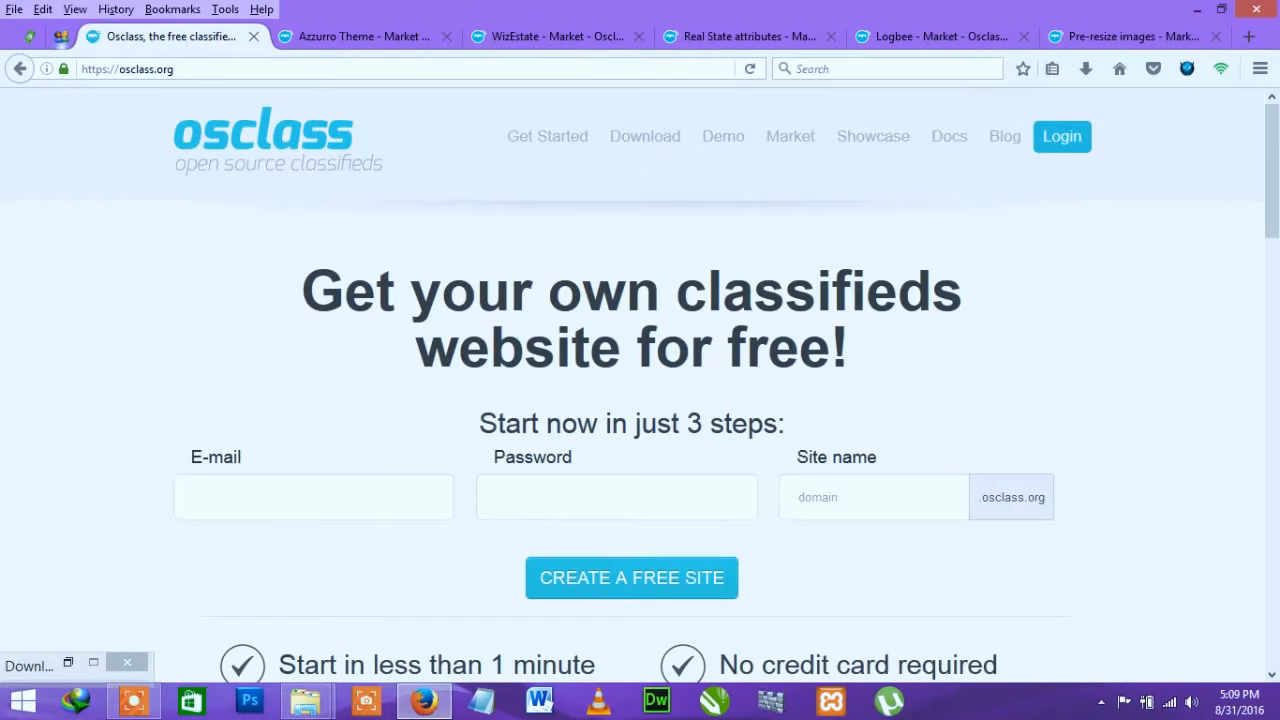
{"action": "left_click", "coordinate": [1197, 12]}
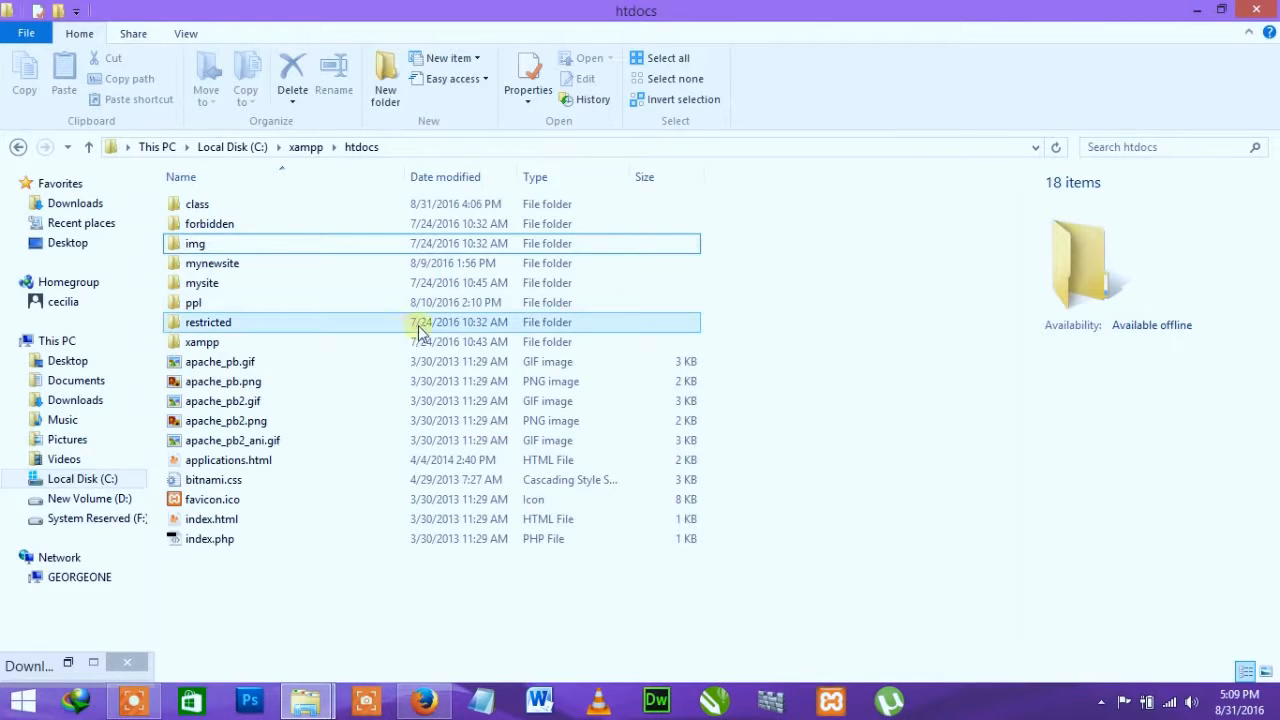
Step: Reveal the osclass folder and inspect the wizestate, azzurro and osclass.3.6.1 zip archives
{"action": "left_click", "coordinate": [1199, 14]}
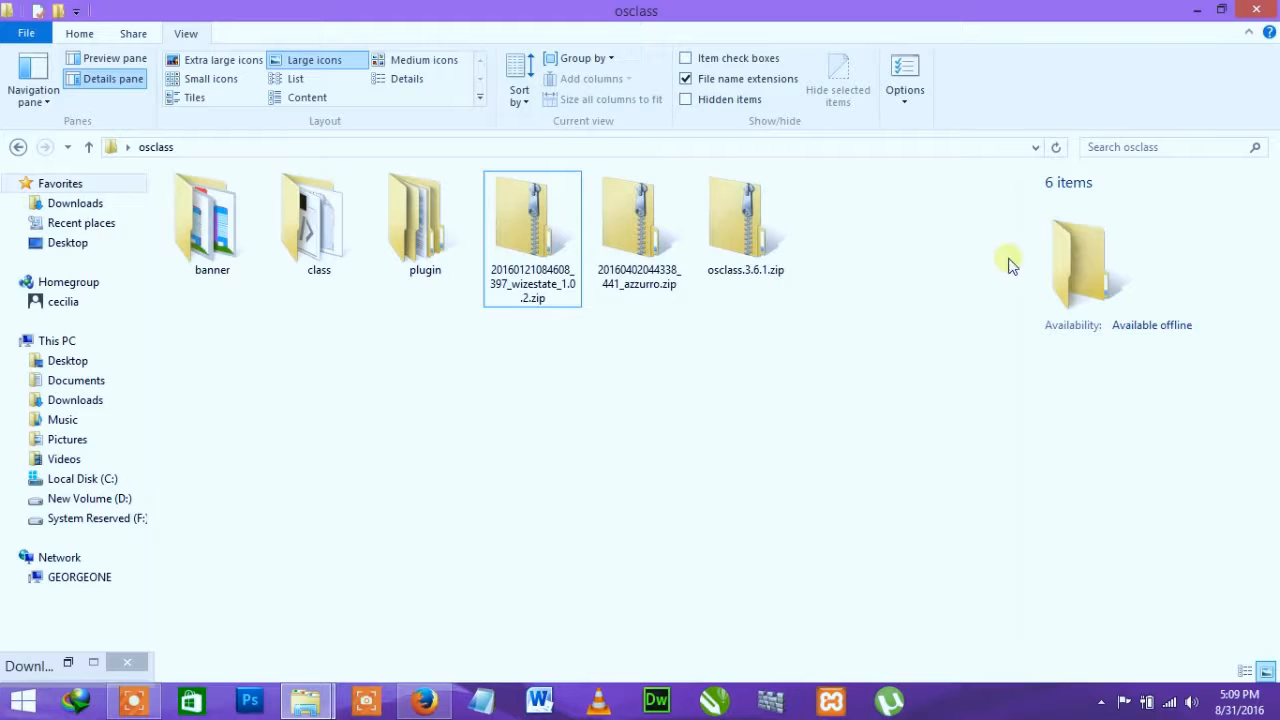
{"action": "left_click_drag", "start_coordinate": [970, 285], "coordinate": [211, 200]}
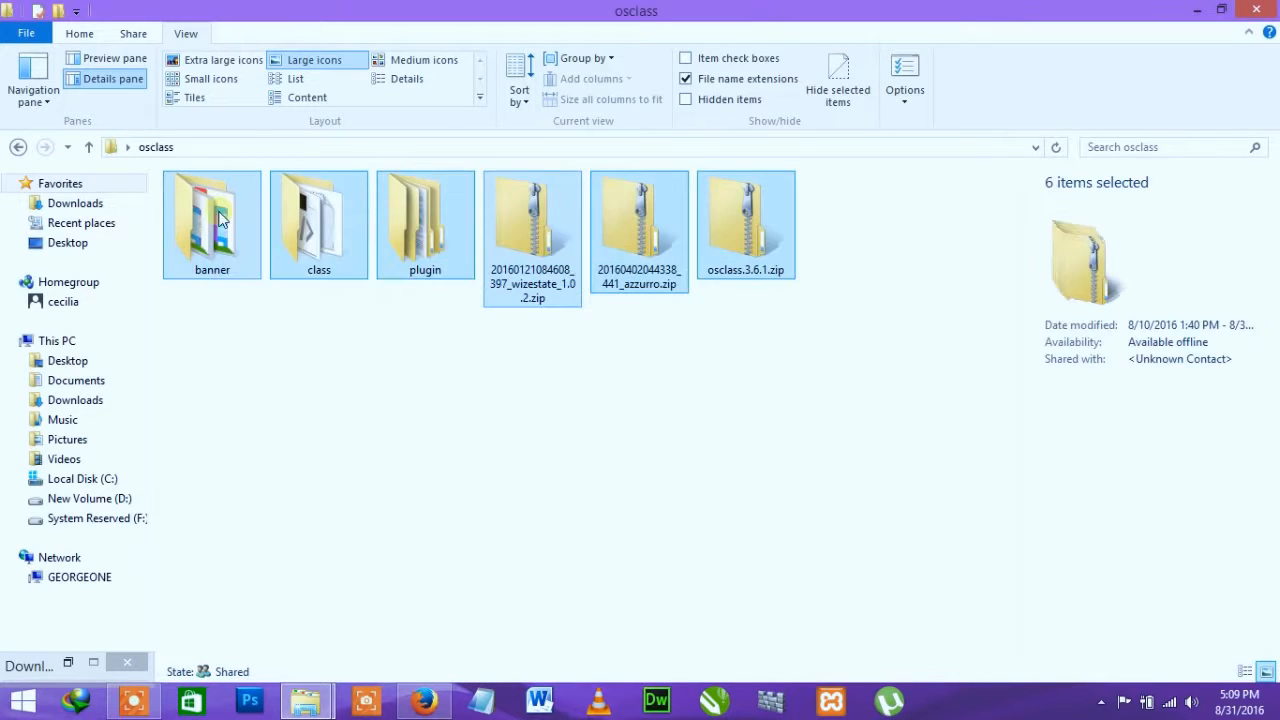
{"action": "left_click", "coordinate": [608, 412]}
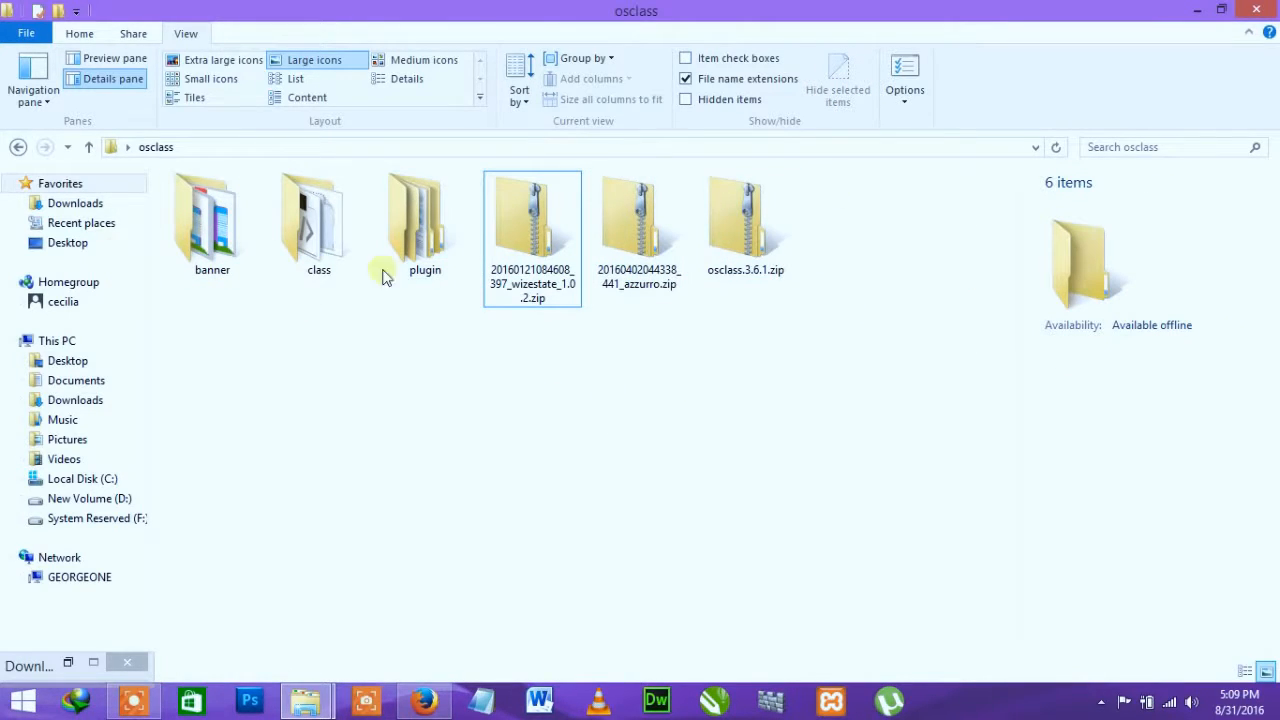
{"action": "left_click", "coordinate": [544, 284]}
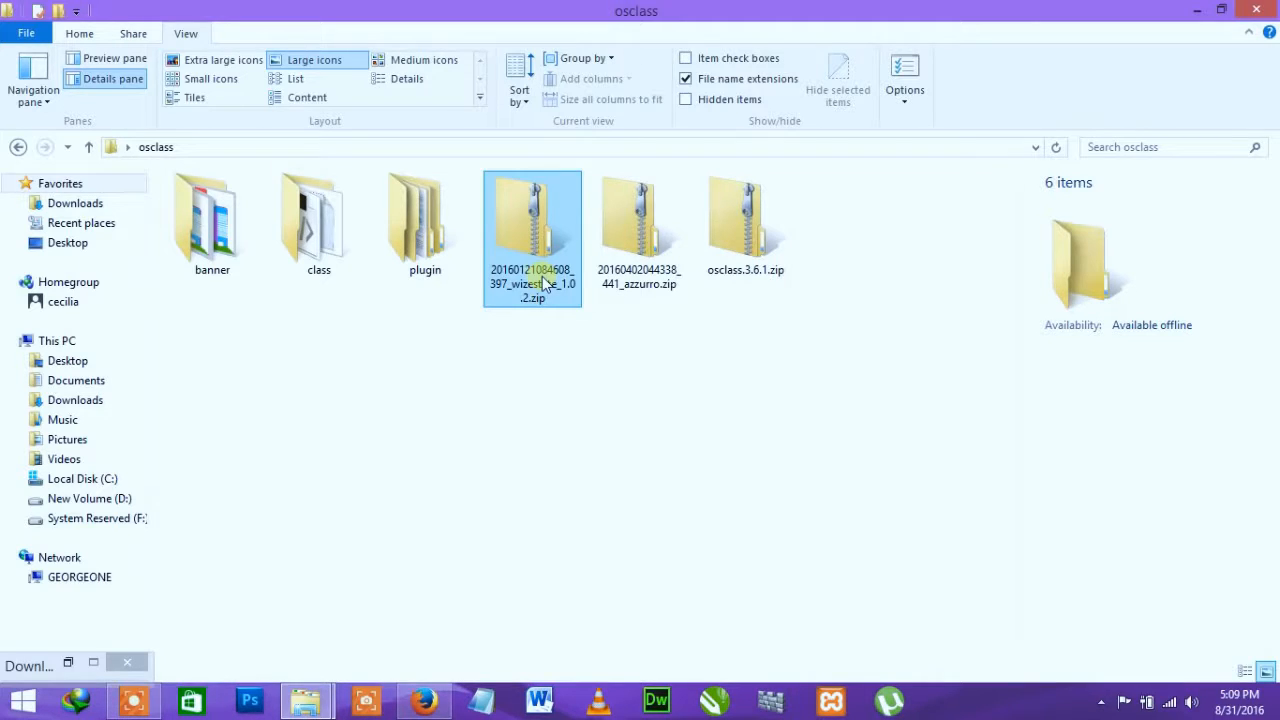
{"action": "left_click", "coordinate": [536, 242]}
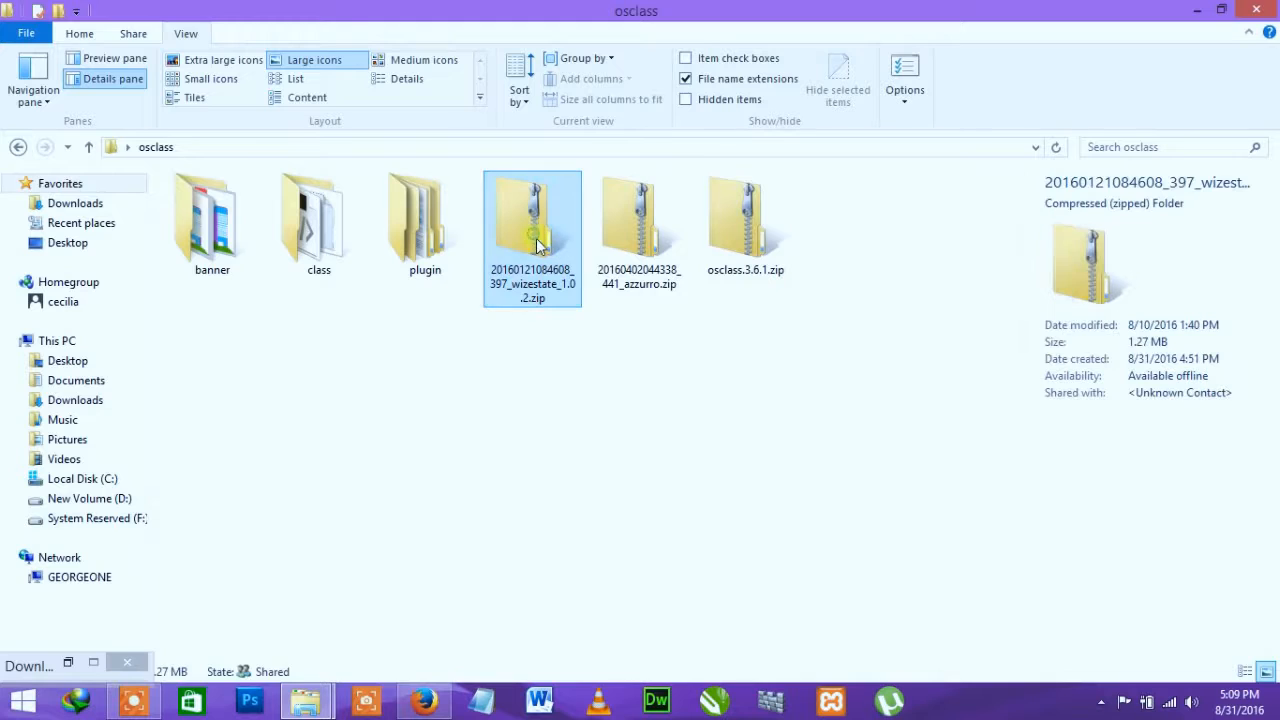
{"action": "left_click", "coordinate": [637, 246]}
{"action": "left_click", "coordinate": [560, 245]}
{"action": "left_click", "coordinate": [641, 242]}
{"action": "left_click", "coordinate": [577, 238]}
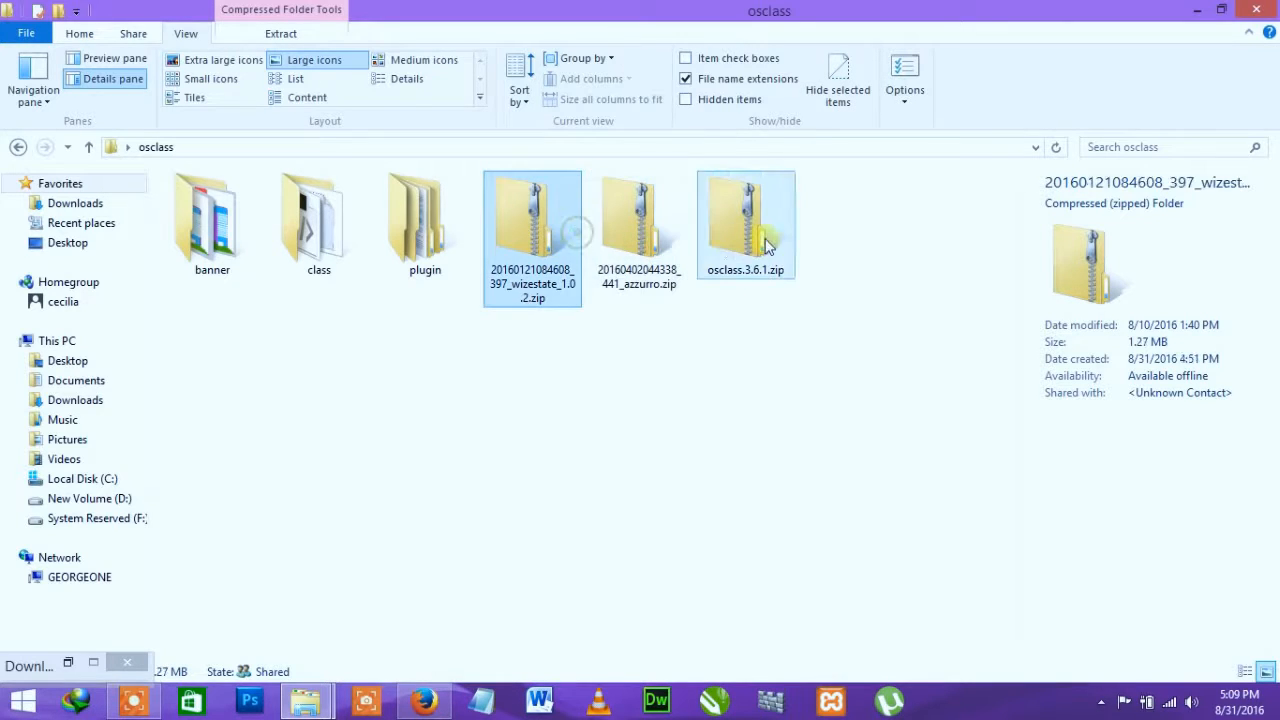
{"action": "left_click", "coordinate": [767, 245]}
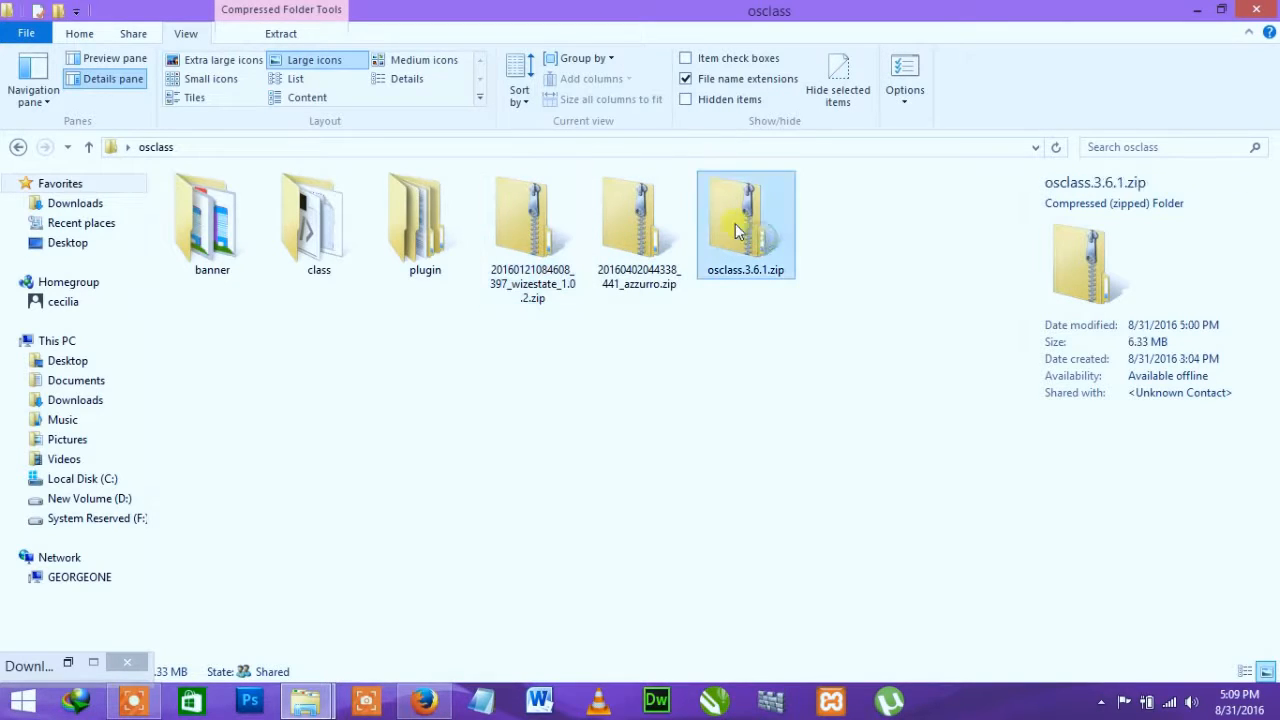
Step: Check the class folder's contents and rename the folder to 'ads'
{"action": "left_click", "coordinate": [316, 244]}
{"action": "double_click", "coordinate": [322, 266]}
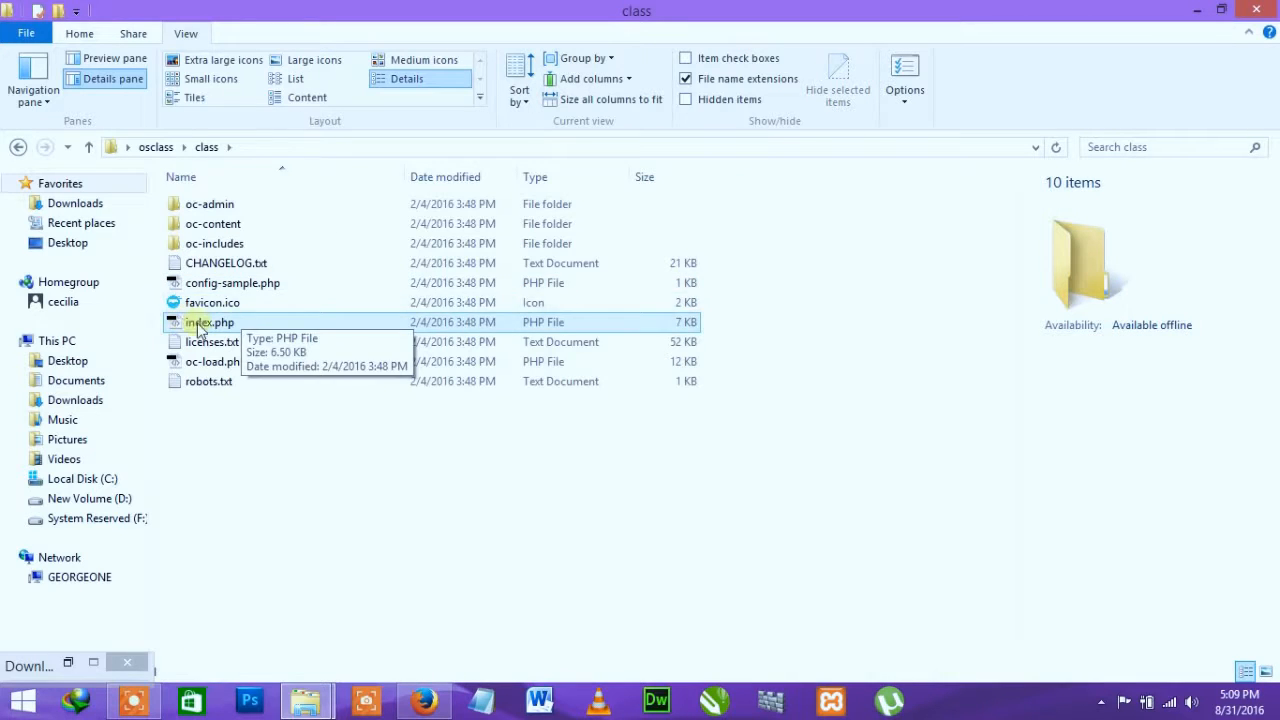
{"action": "left_click", "coordinate": [157, 147]}
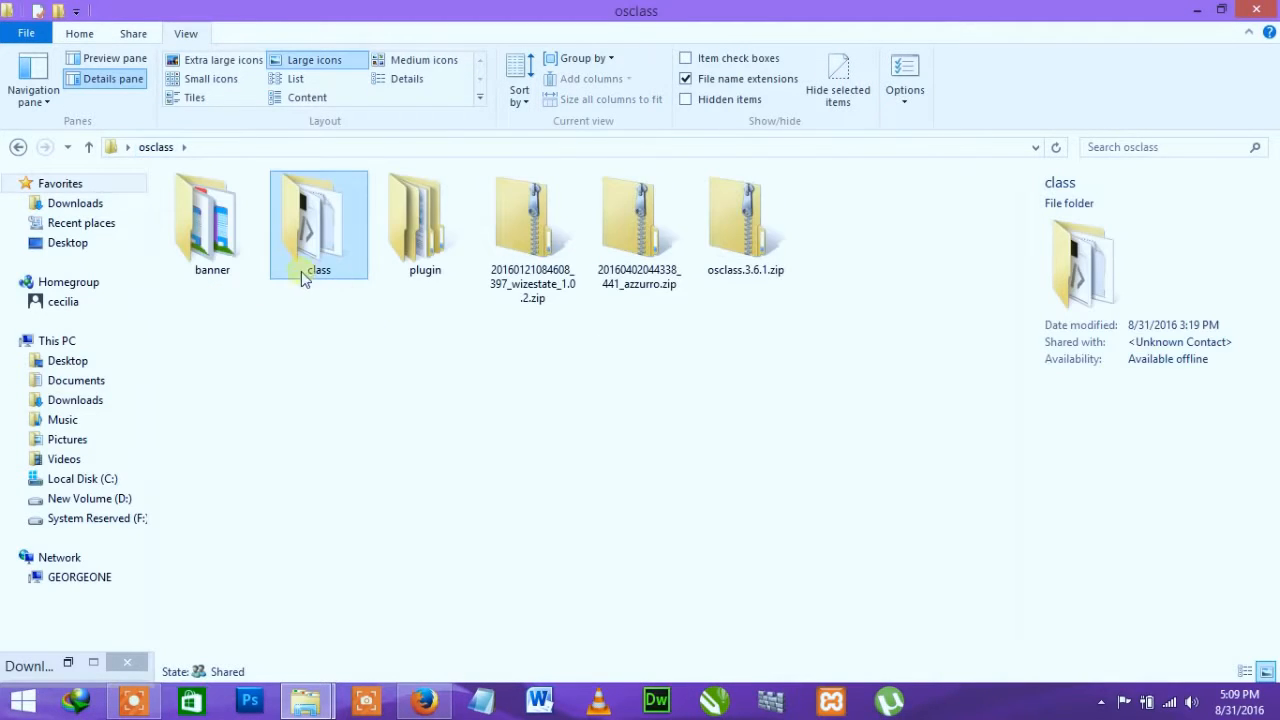
{"action": "key", "text": "F2"}
{"action": "type", "text": "ads"}
{"action": "key", "text": "Return"}
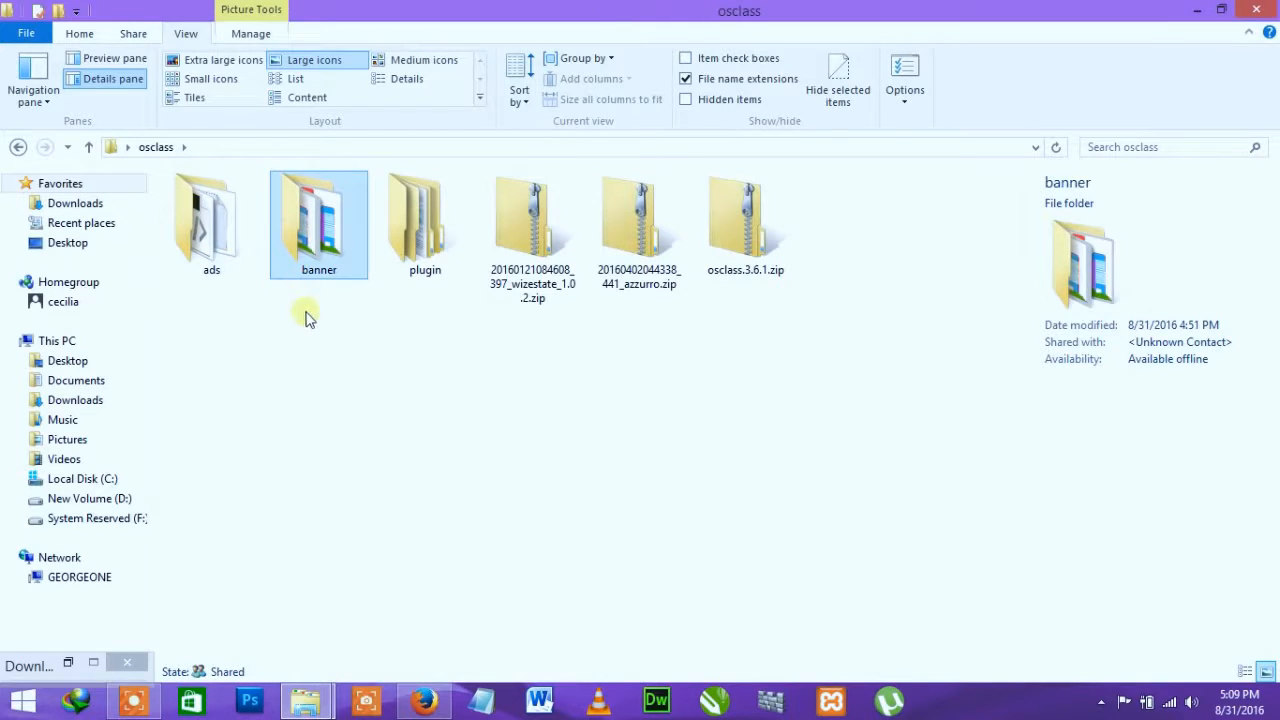
{"action": "left_click", "coordinate": [215, 268]}
Step: Paste the copied ads folder into C:\xampp\htdocs
{"action": "mouse_move", "coordinate": [305, 700]}
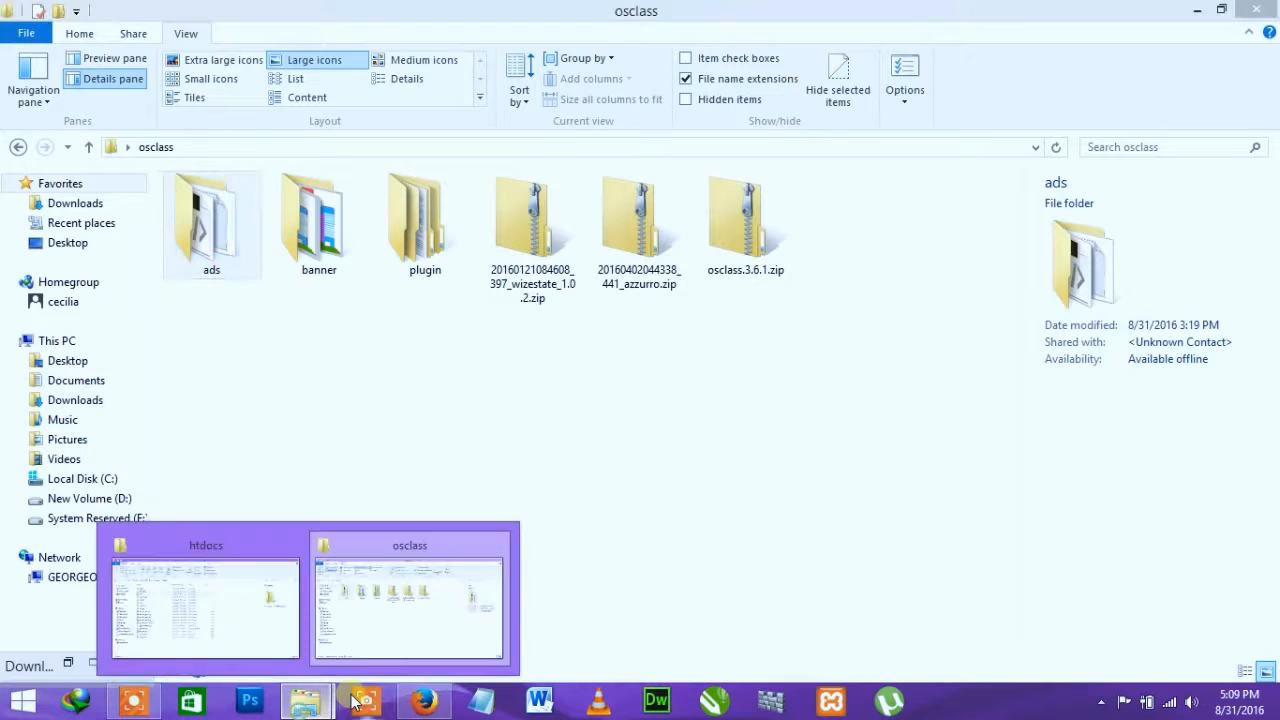
{"action": "left_click", "coordinate": [290, 596]}
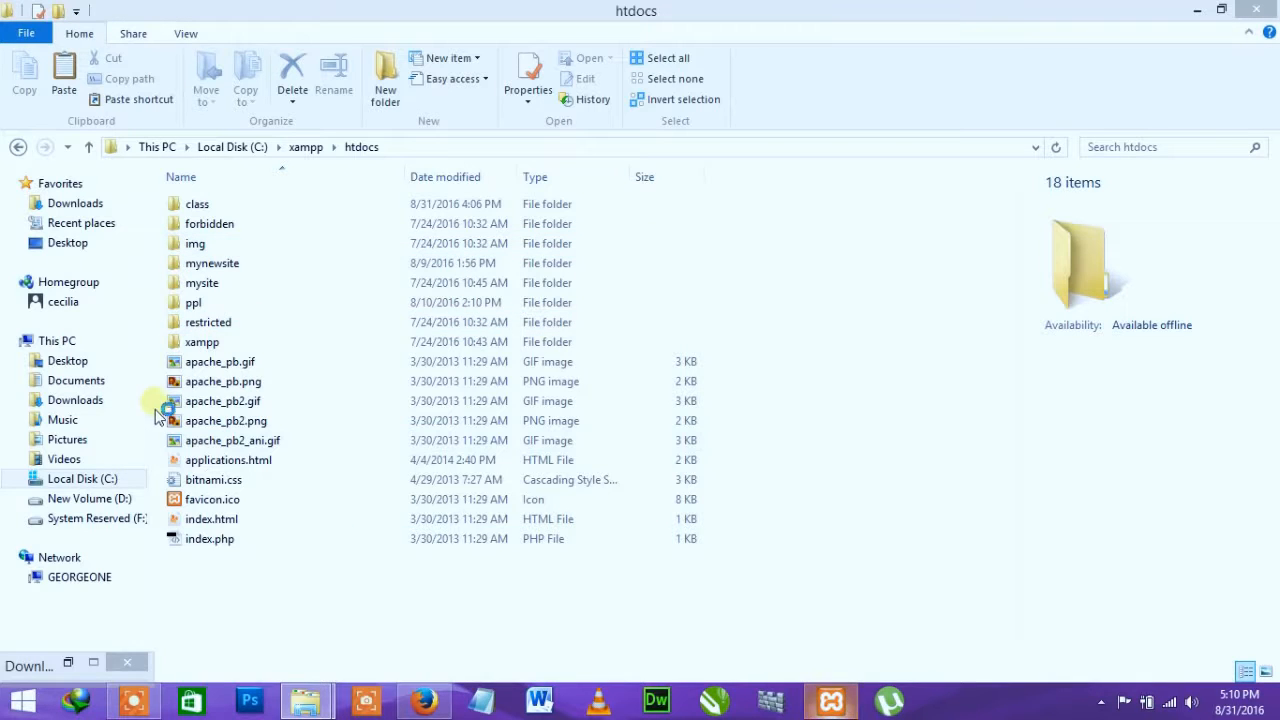
{"action": "double_click", "coordinate": [203, 304]}
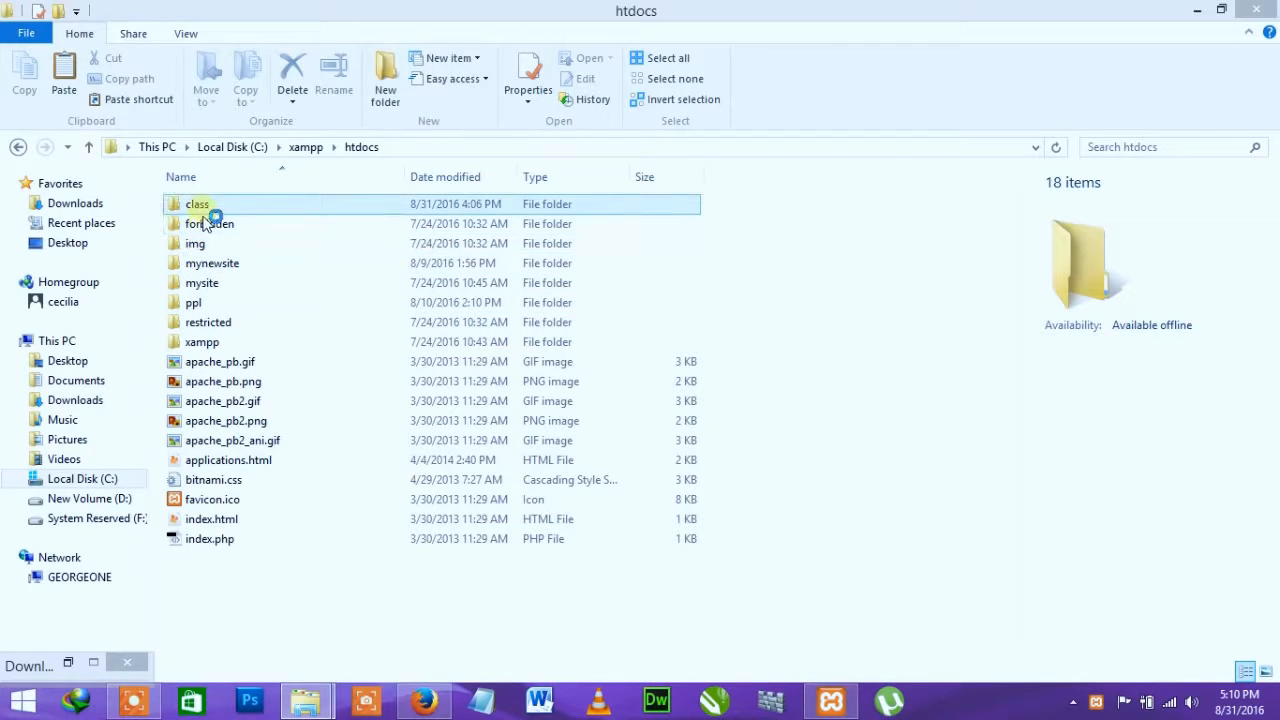
{"action": "left_click", "coordinate": [357, 643]}
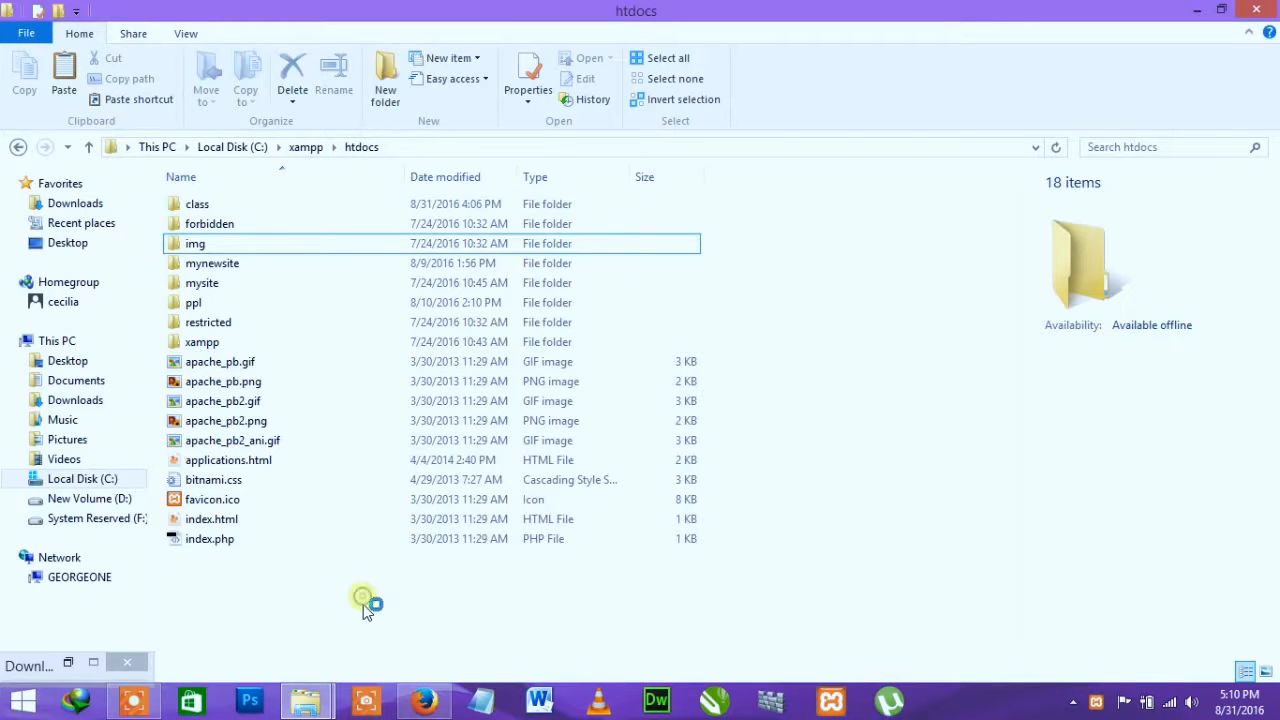
{"action": "key", "text": "ctrl+v"}
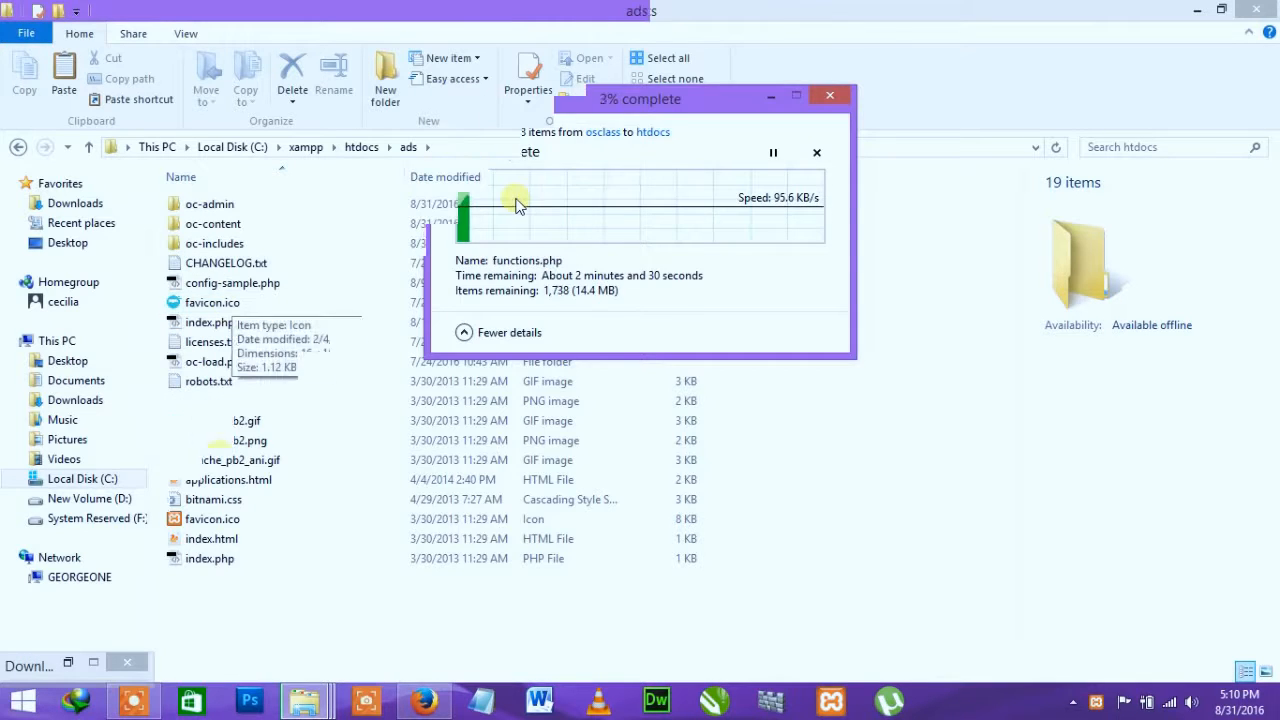
Step: Copy logo1.jpg from the osclass\banner folder into htdocs\ads
{"action": "mouse_move", "coordinate": [303, 706]}
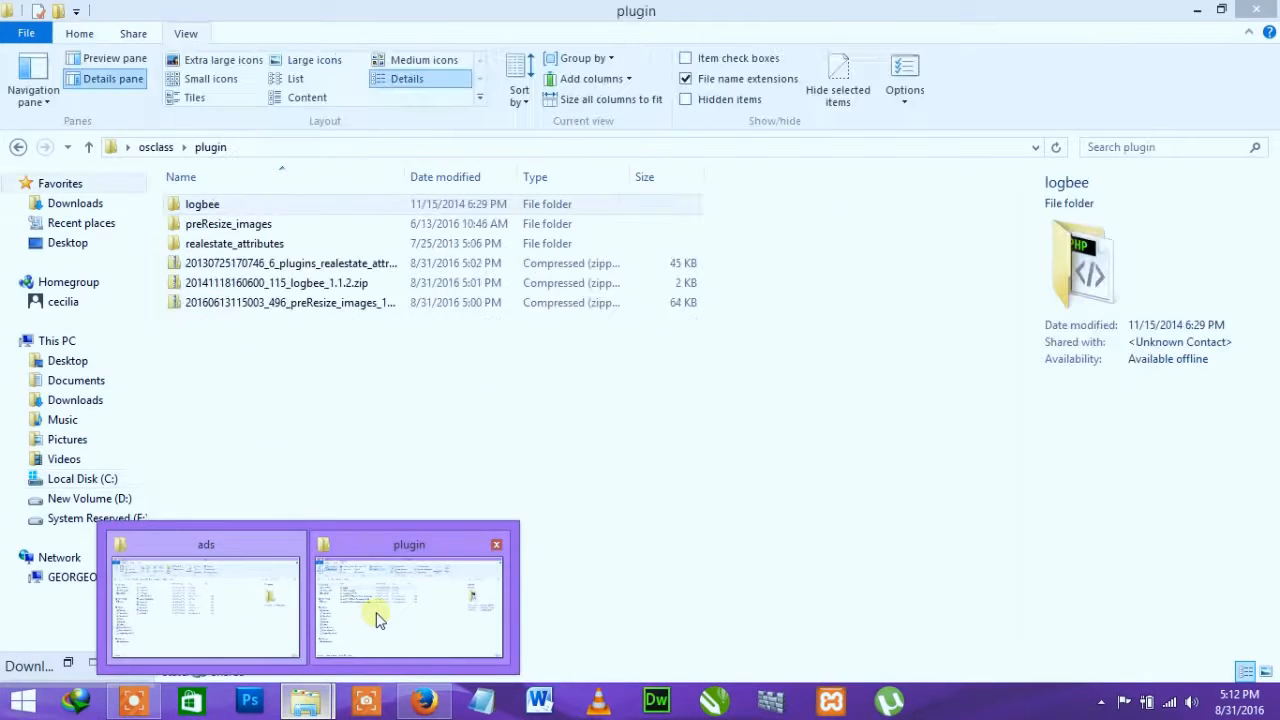
{"action": "left_click", "coordinate": [390, 605]}
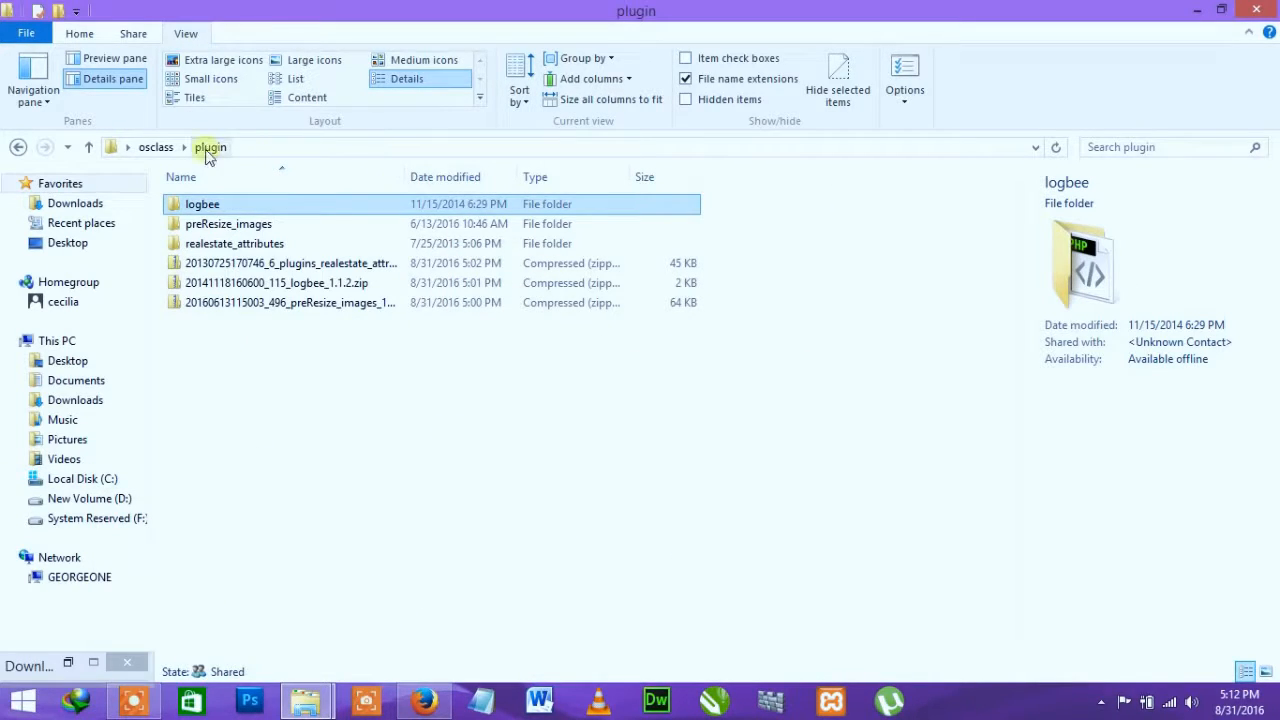
{"action": "left_click", "coordinate": [158, 147]}
{"action": "double_click", "coordinate": [320, 215]}
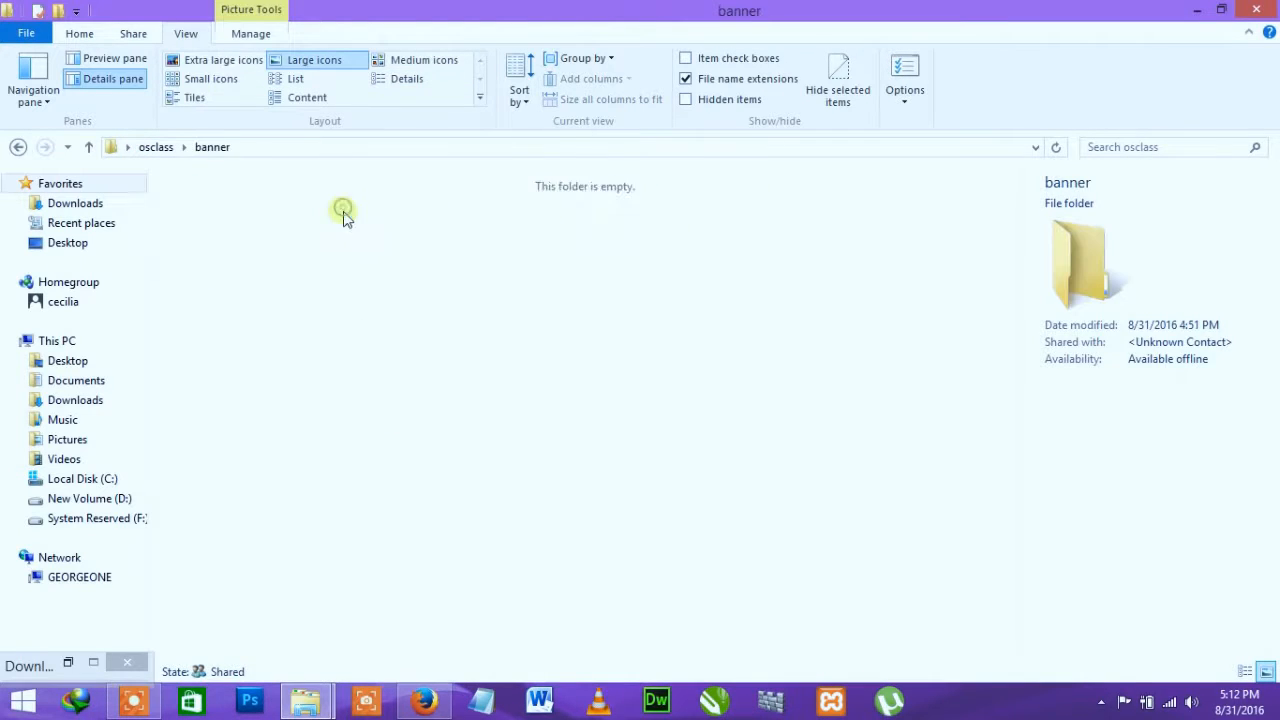
{"action": "left_click", "coordinate": [327, 237]}
{"action": "left_click", "coordinate": [327, 237]}
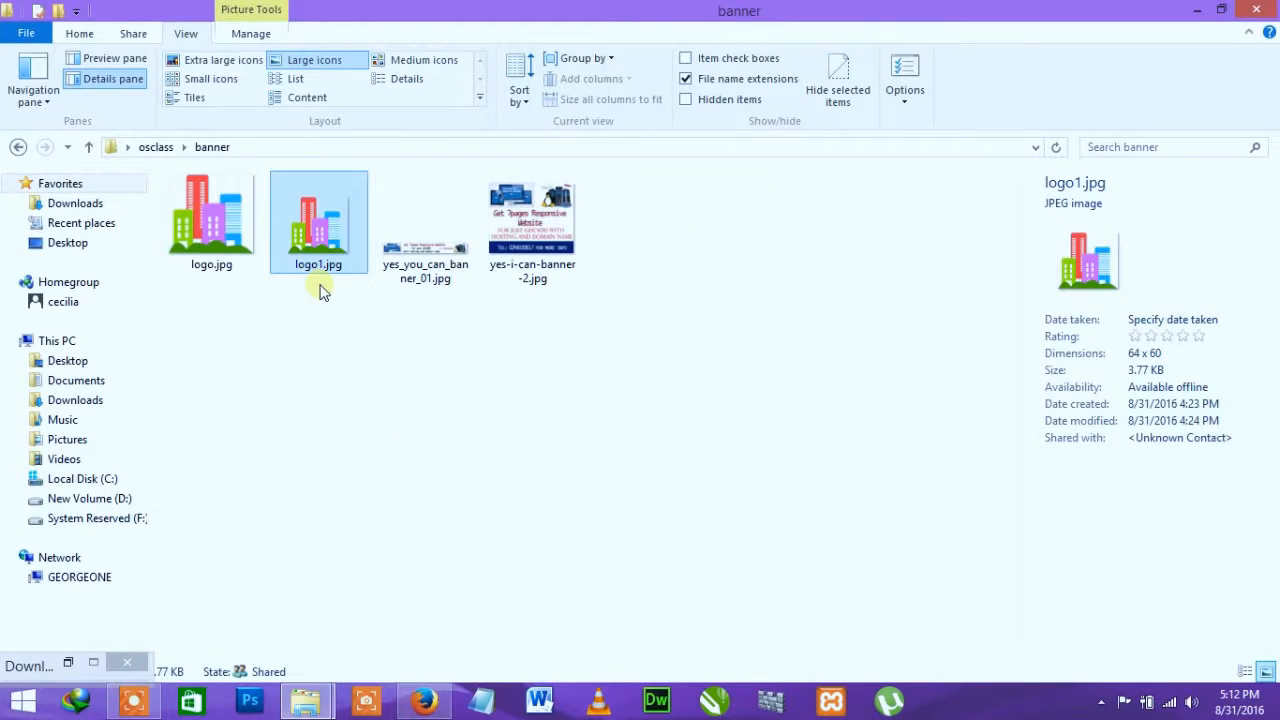
{"action": "left_click", "coordinate": [305, 702]}
{"action": "left_click", "coordinate": [229, 612]}
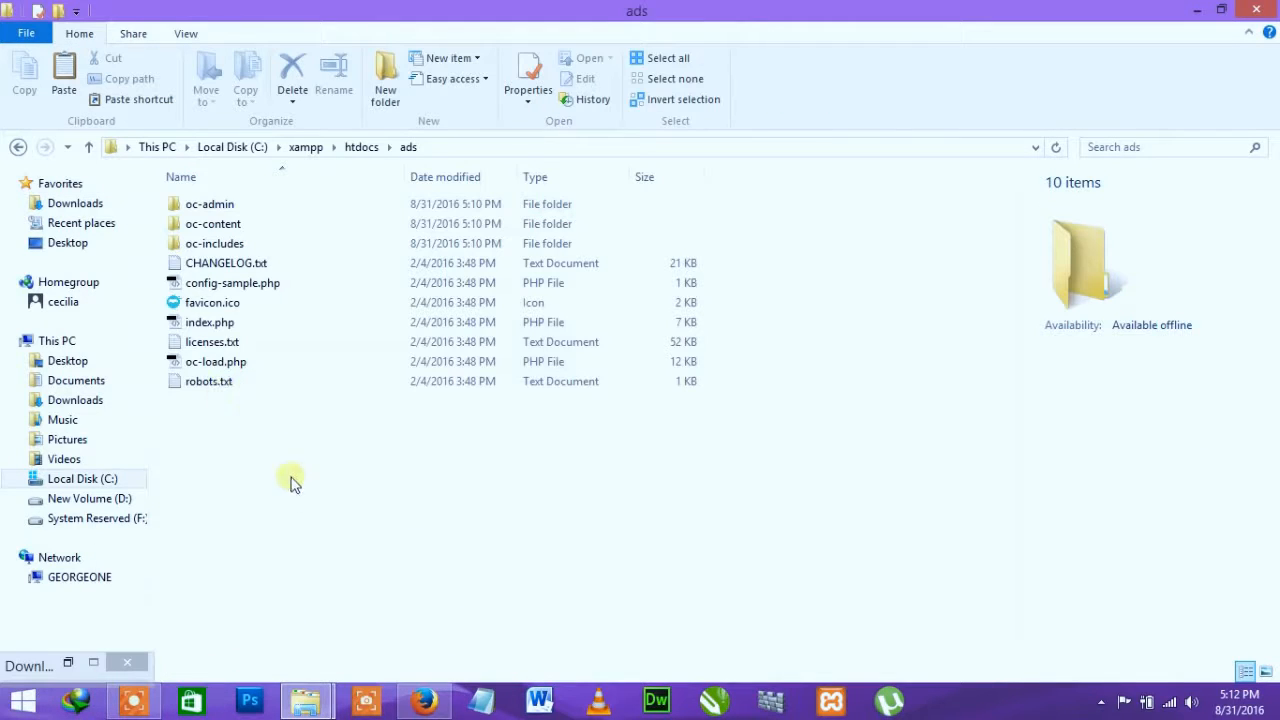
{"action": "key", "text": "ctrl+v"}
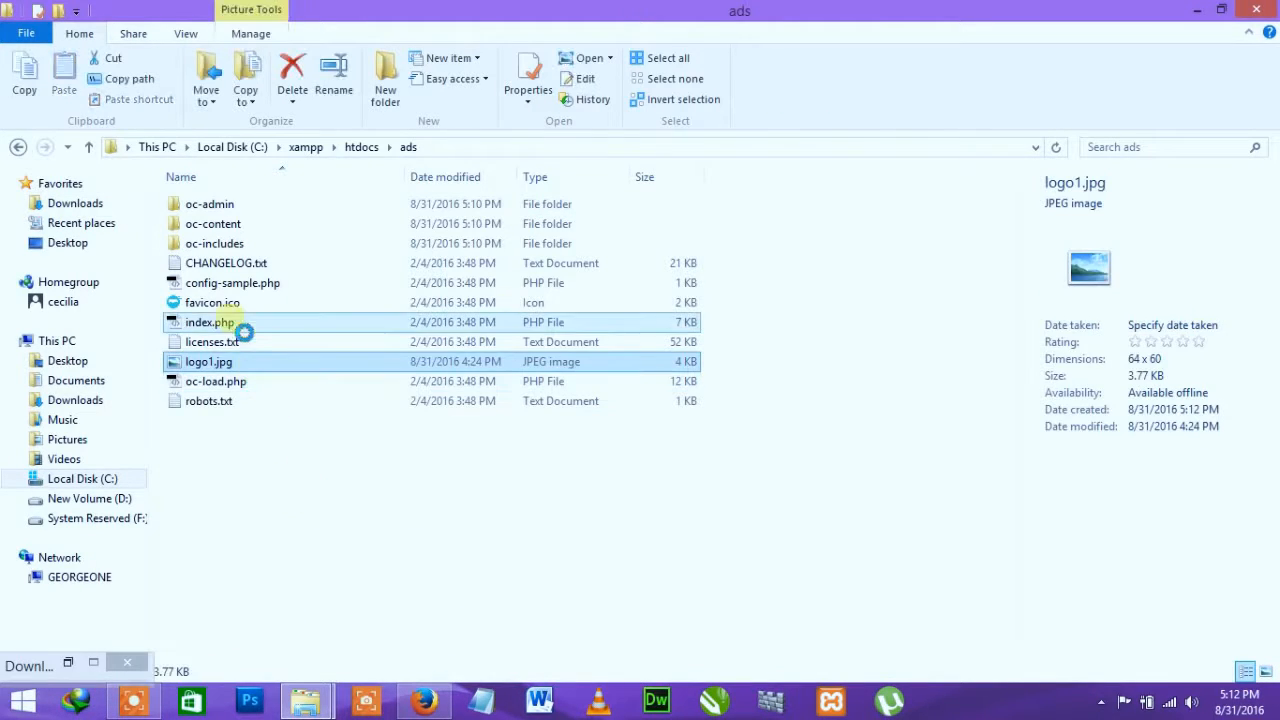
{"action": "left_click", "coordinate": [229, 305]}
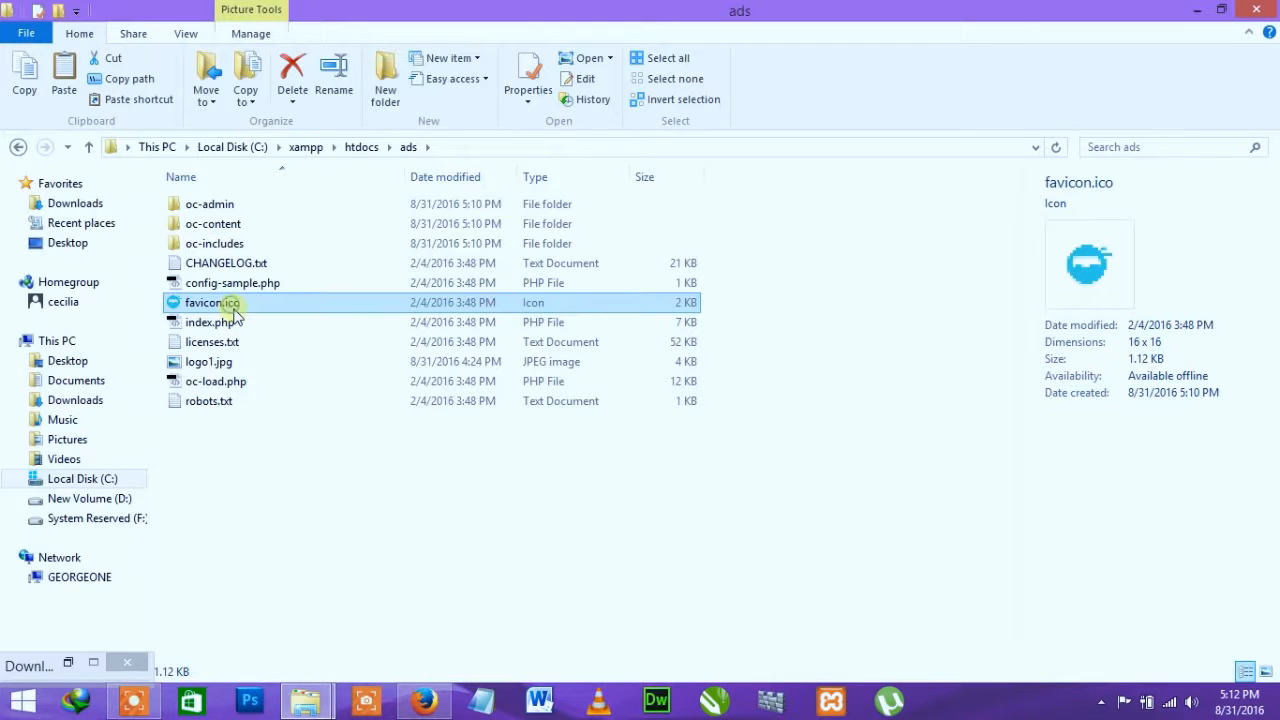
Step: Rename the existing favicon.ico to faviconn.ico
{"action": "left_click", "coordinate": [240, 312]}
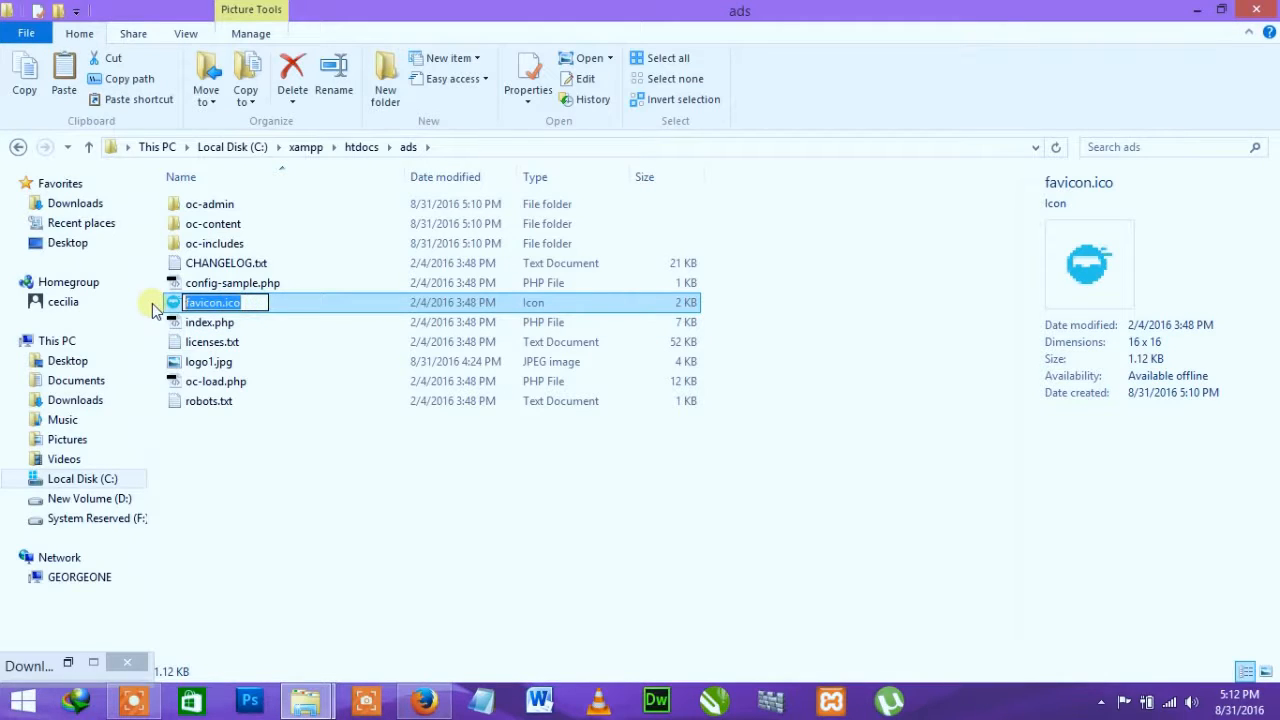
{"action": "left_click", "coordinate": [214, 303]}
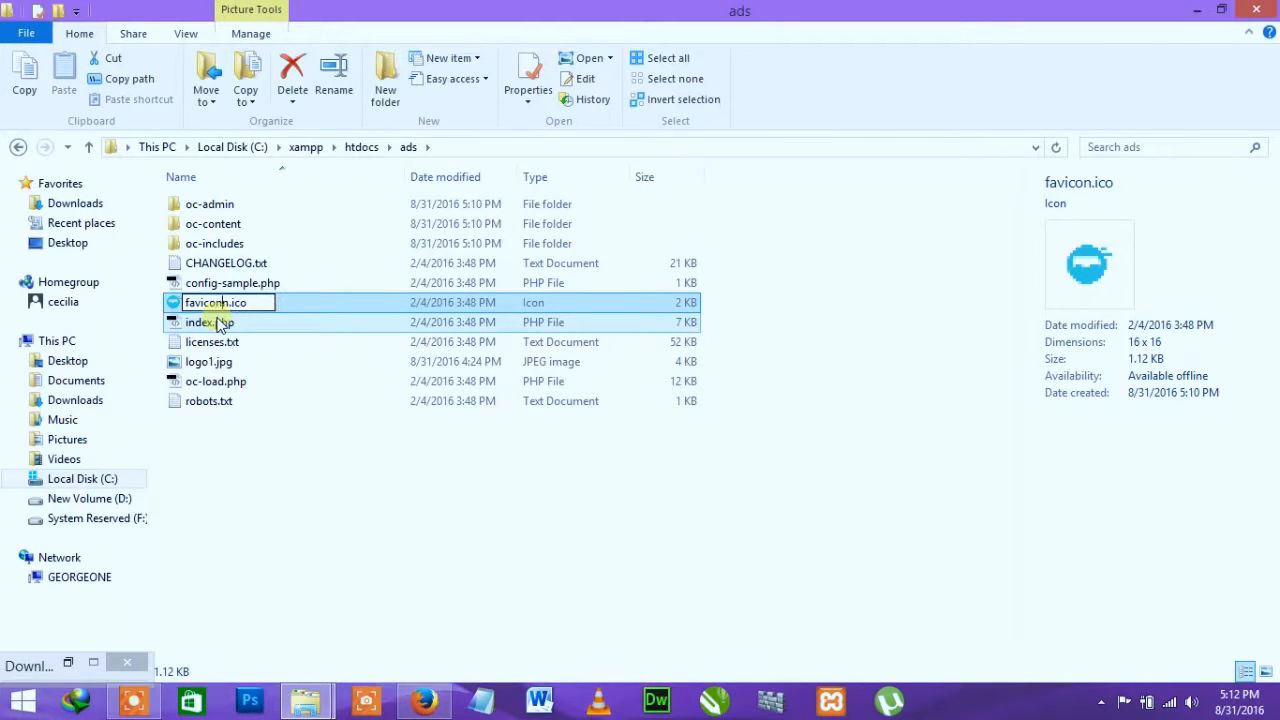
{"action": "type", "text": "n"}
{"action": "key", "text": "Return"}
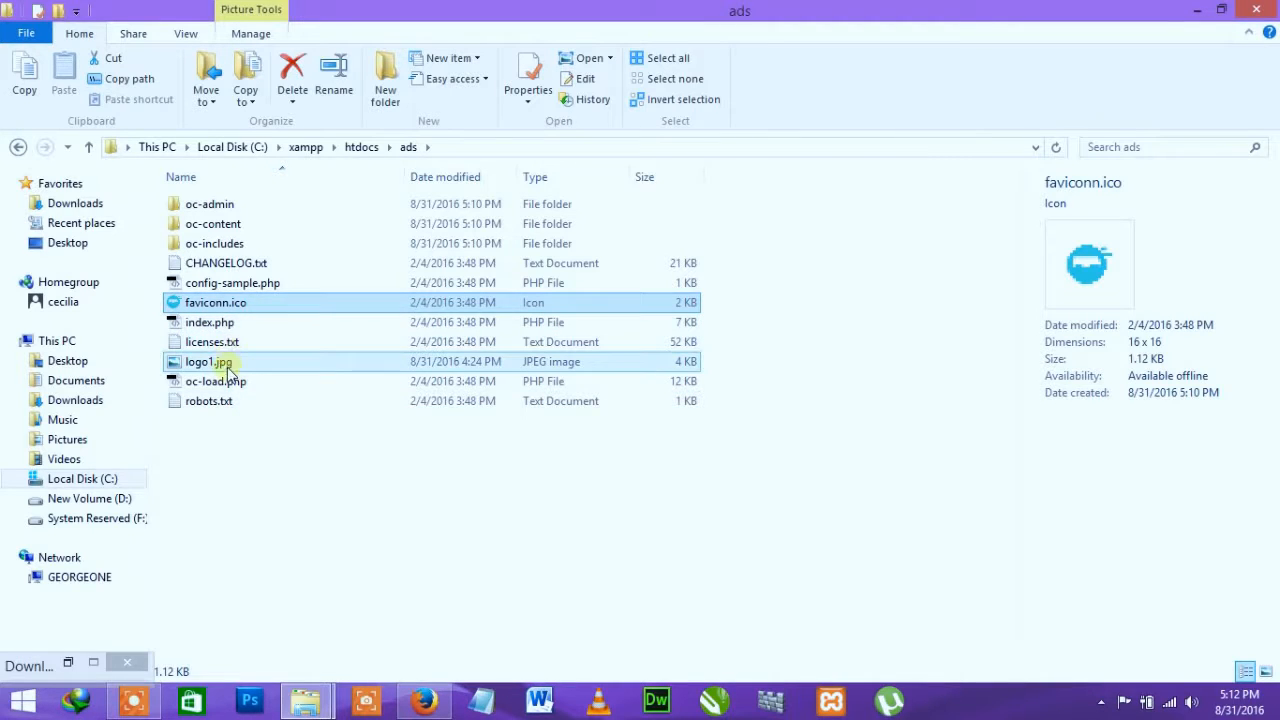
Step: Rename logo1.jpg to favicon.ico, accepting the extension change warning
{"action": "double_click", "coordinate": [226, 364]}
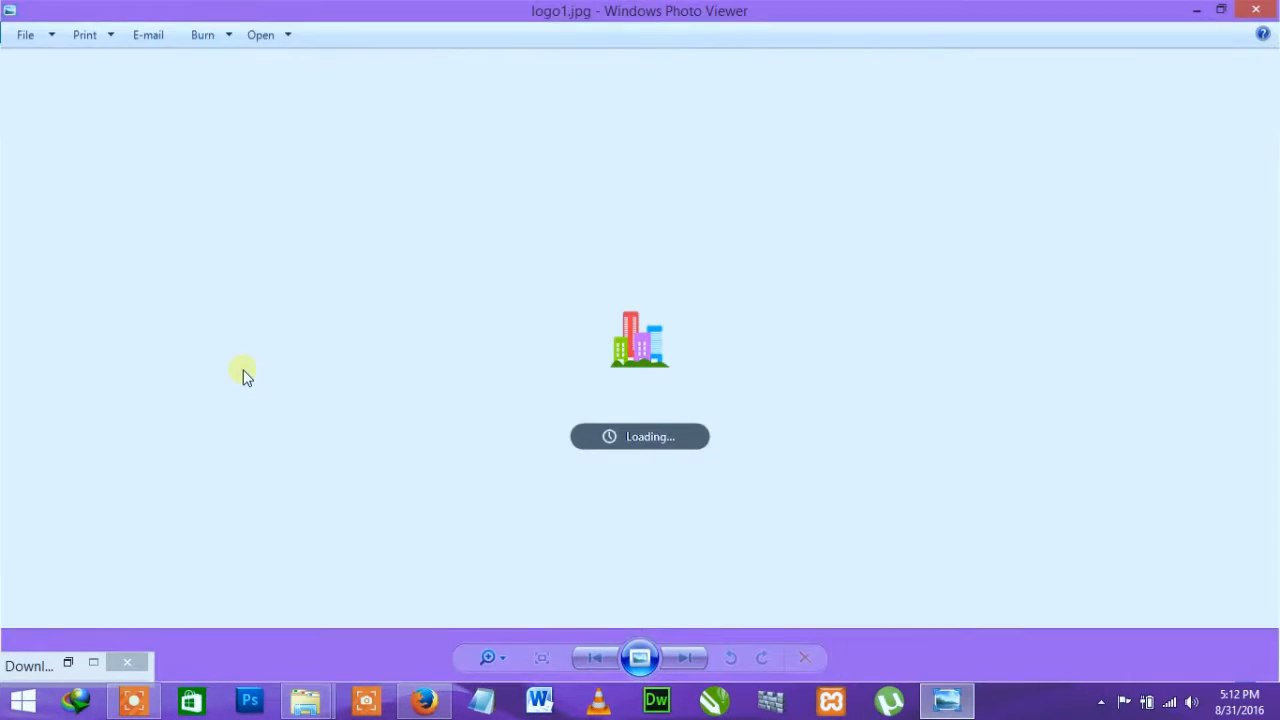
{"action": "left_click", "coordinate": [1256, 10]}
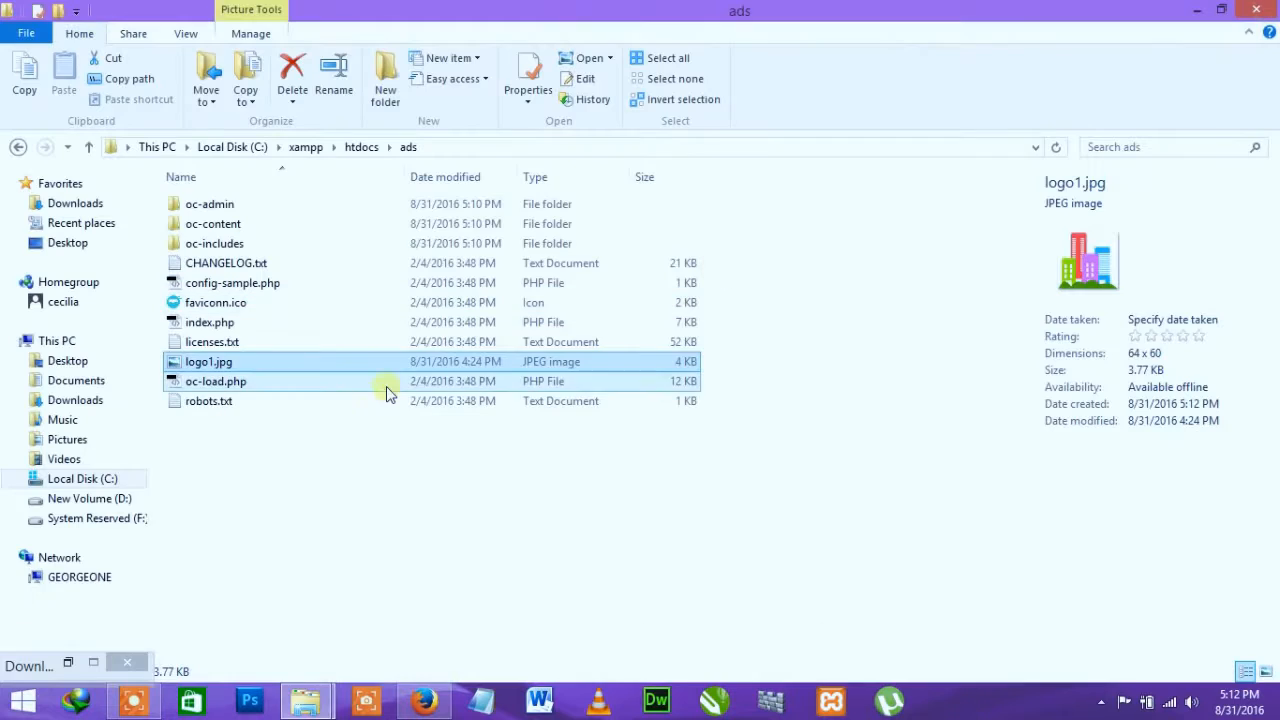
{"action": "left_click", "coordinate": [240, 364]}
{"action": "type", "text": "favicon.ico"}
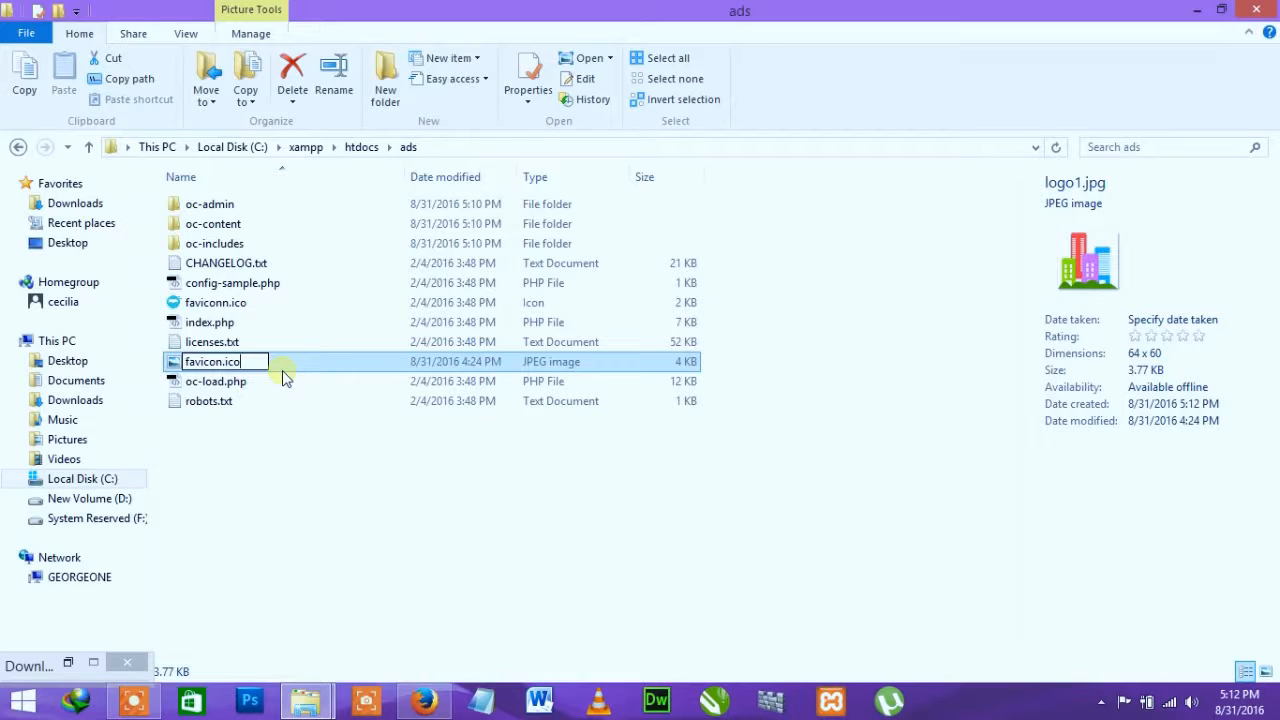
{"action": "key", "text": "Return"}
{"action": "left_click", "coordinate": [716, 357]}
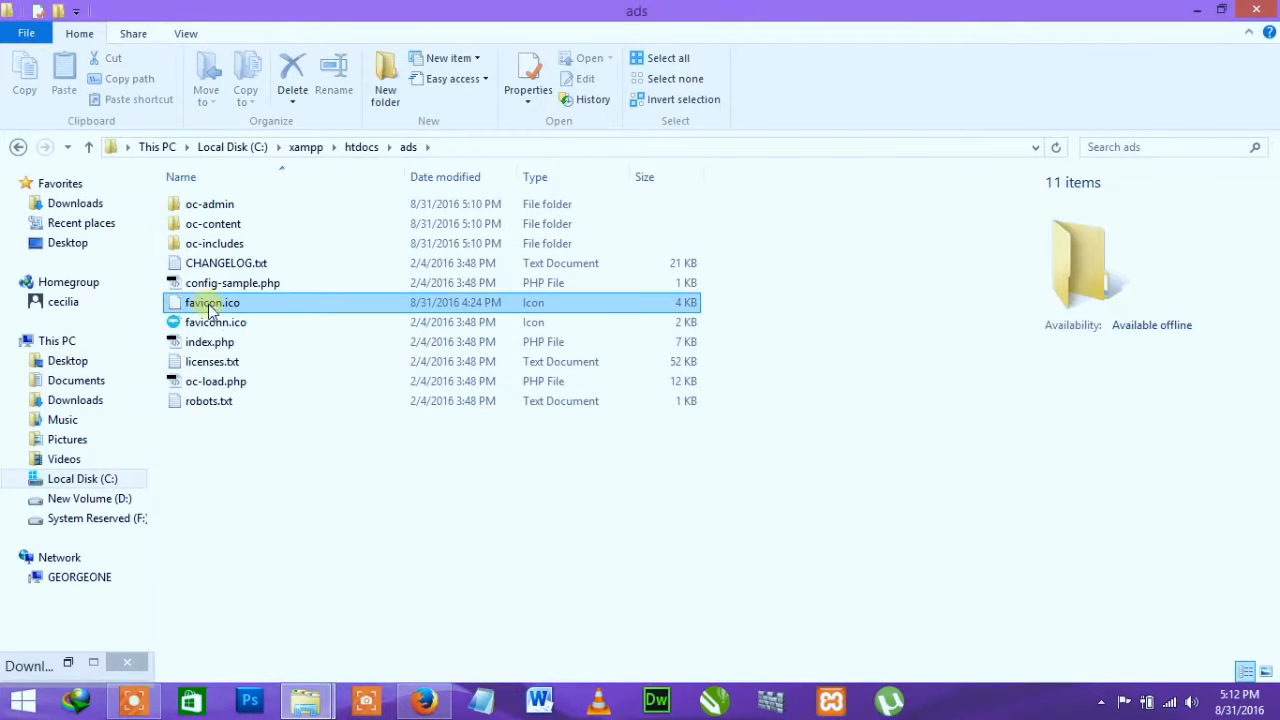
Step: Delete the old faviconn.ico file and return to Firefox
{"action": "left_click", "coordinate": [222, 305]}
{"action": "left_click", "coordinate": [226, 323]}
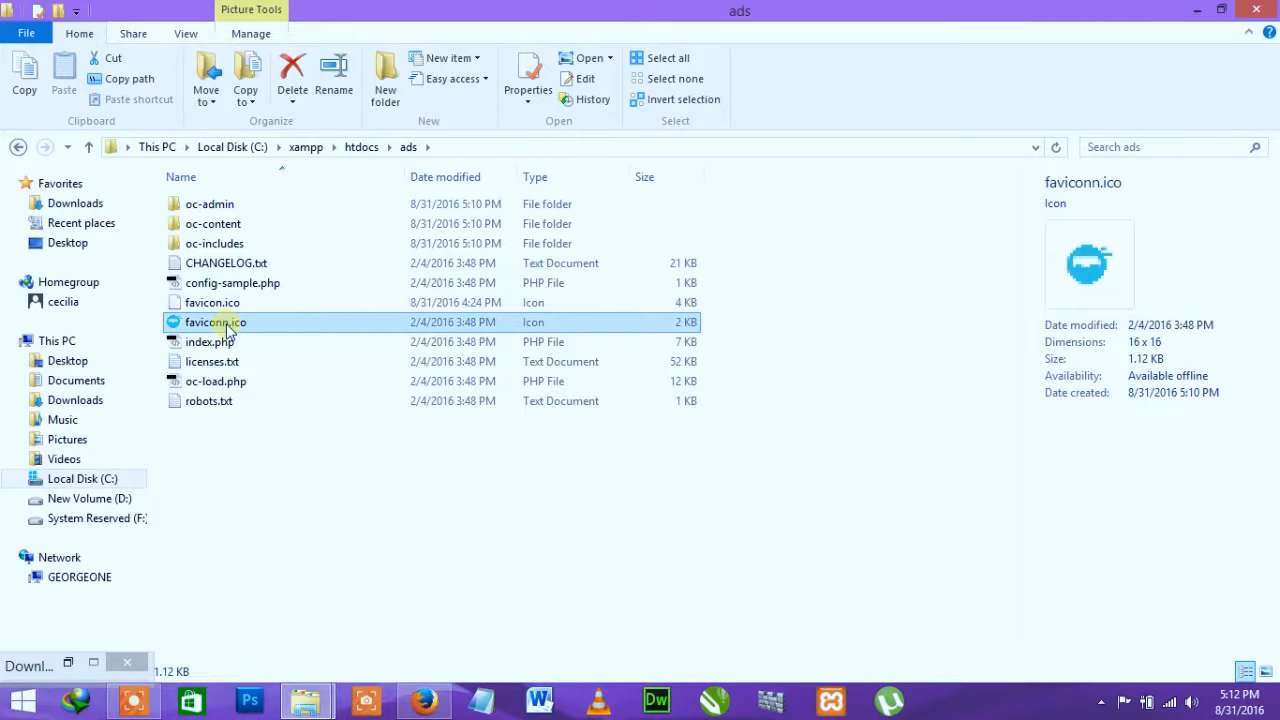
{"action": "key", "text": "Delete"}
{"action": "left_click", "coordinate": [424, 700]}
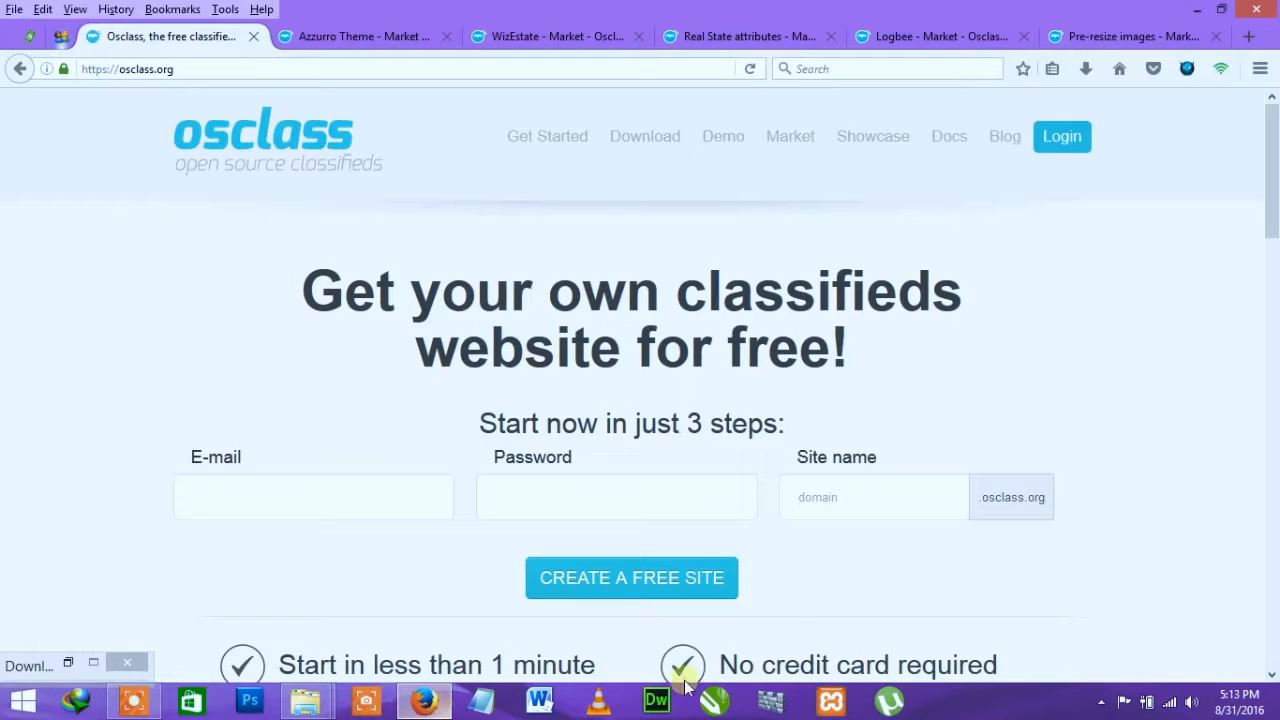
Step: Show the XAMPP Control Panel jump list from its taskbar icon
{"action": "right_click", "coordinate": [831, 702]}
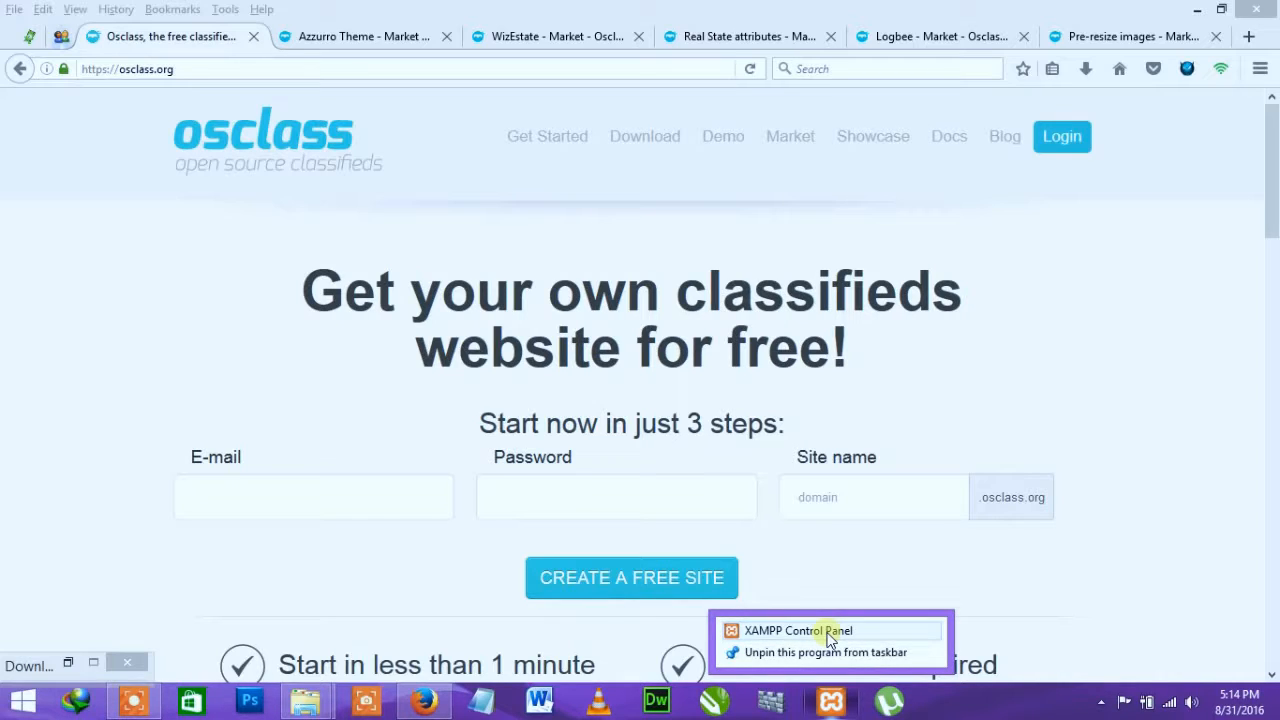
Step: Run XAMPP Control Panel as administrator, approving the permission prompt
{"action": "right_click", "coordinate": [829, 637]}
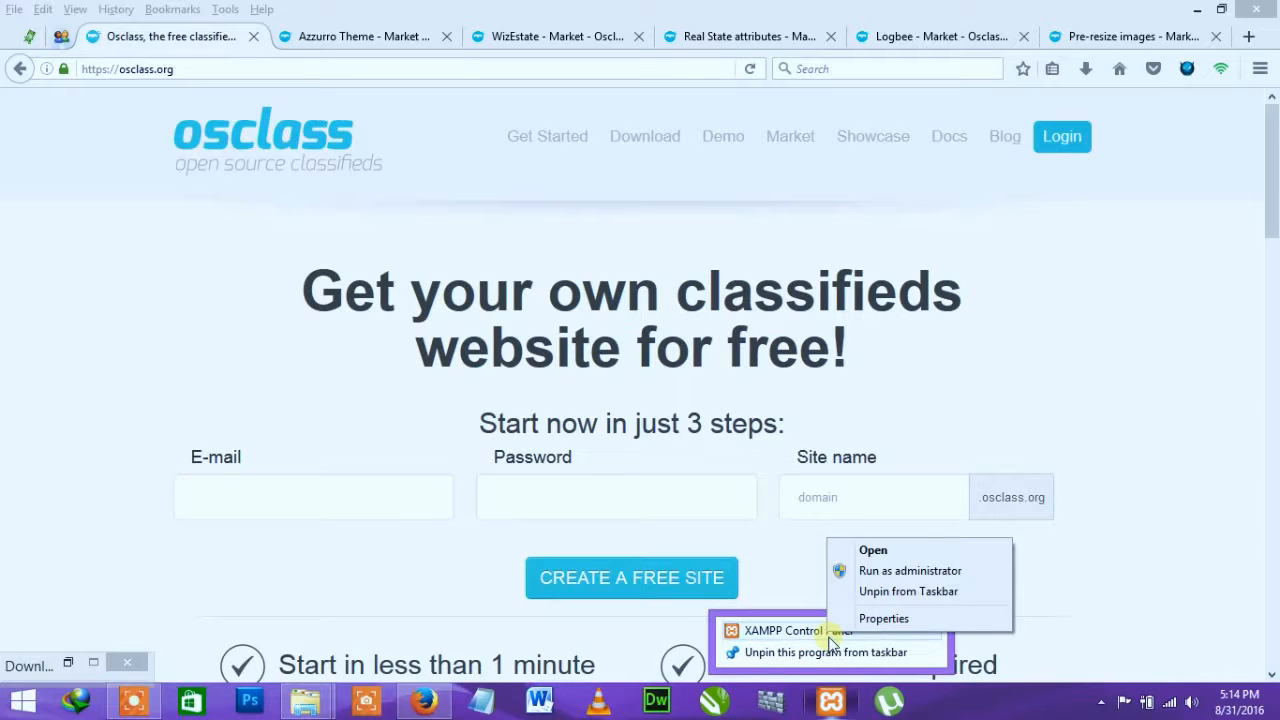
{"action": "left_click", "coordinate": [868, 574]}
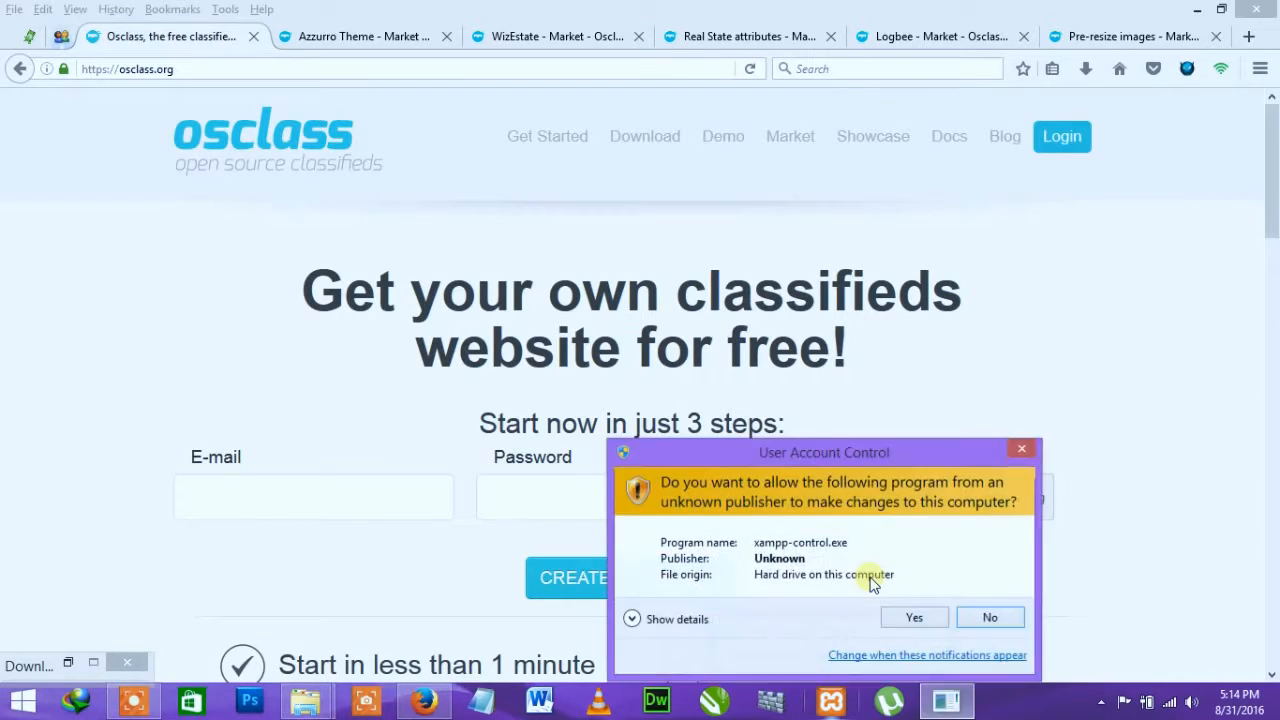
{"action": "left_click", "coordinate": [913, 618]}
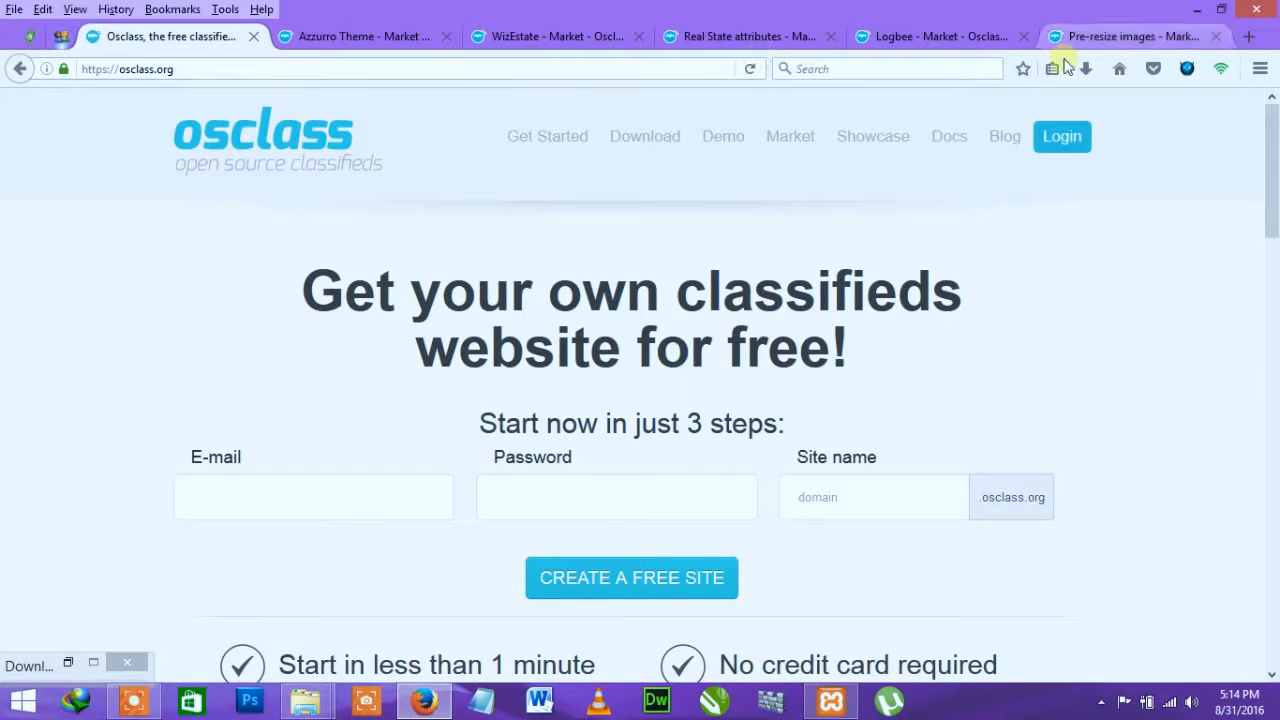
Step: Close the Azzurro, WizEstate, Real State attributes, Logbee and Pre-resize images tabs
{"action": "left_click", "coordinate": [1250, 38]}
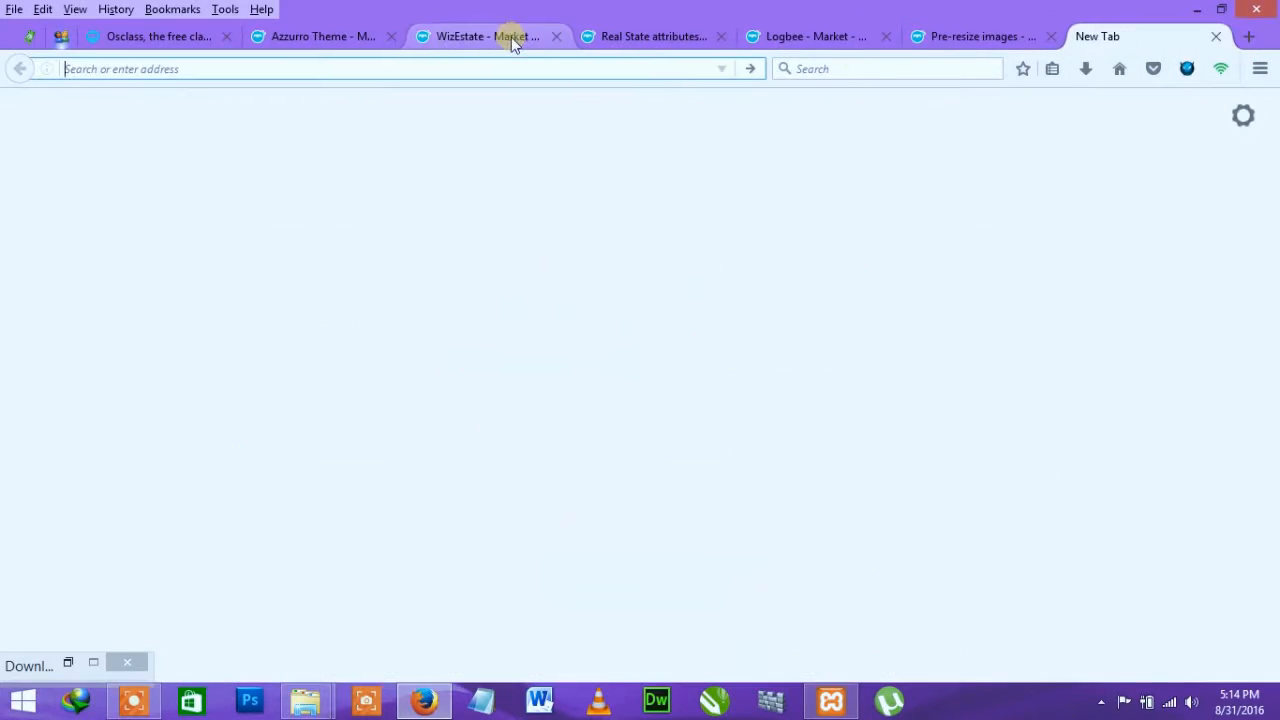
{"action": "left_click", "coordinate": [358, 38]}
{"action": "left_click", "coordinate": [391, 37]}
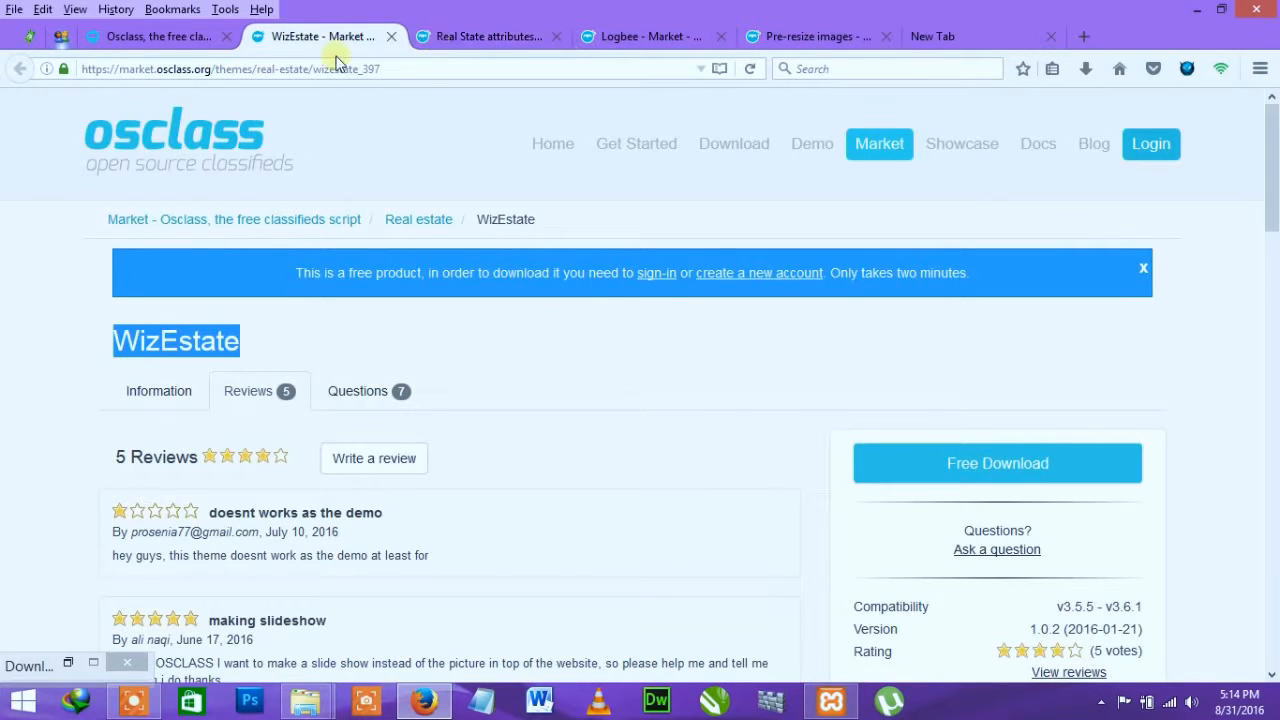
{"action": "left_click", "coordinate": [282, 367]}
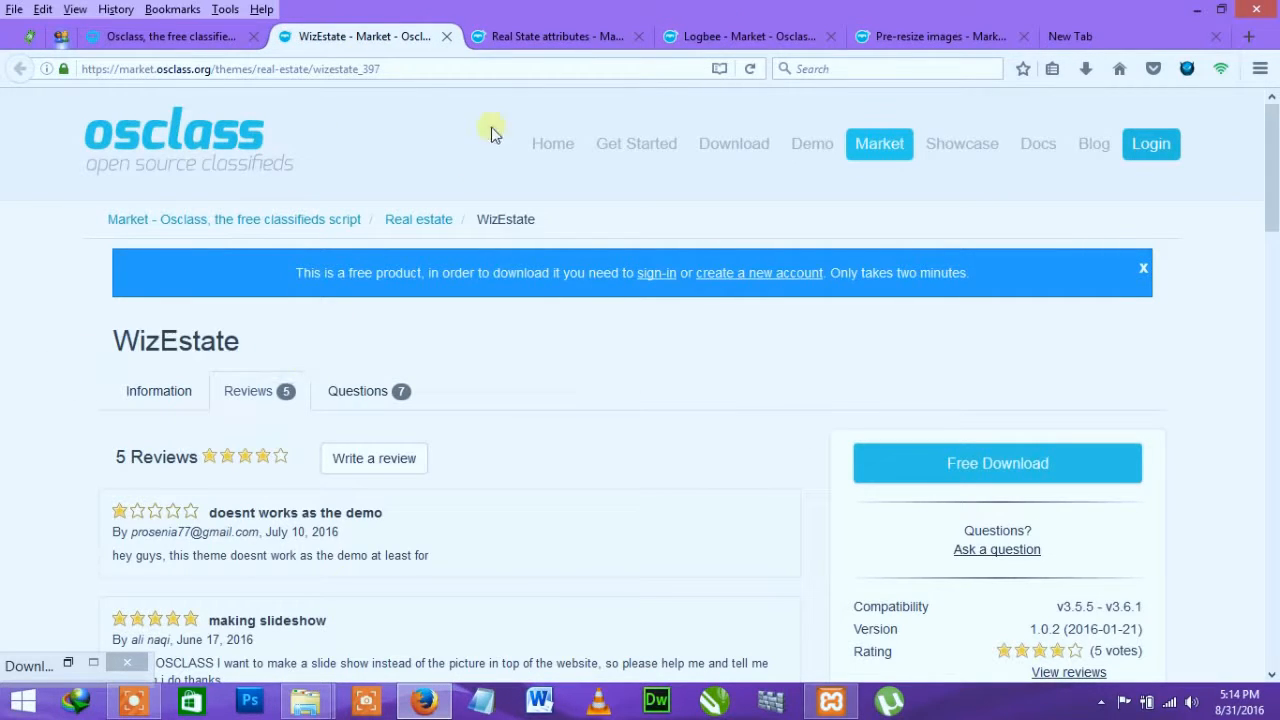
{"action": "left_click", "coordinate": [533, 40]}
{"action": "left_click", "coordinate": [780, 38]}
{"action": "left_click", "coordinate": [909, 36]}
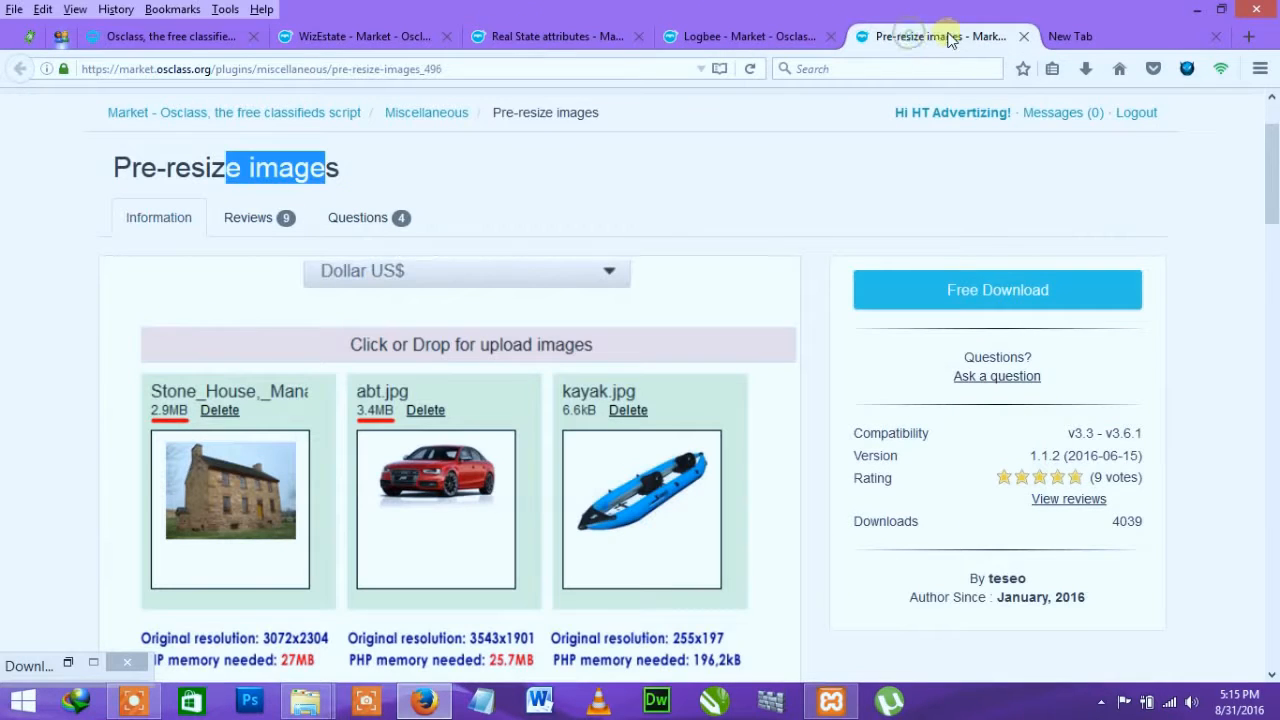
{"action": "left_click", "coordinate": [345, 38]}
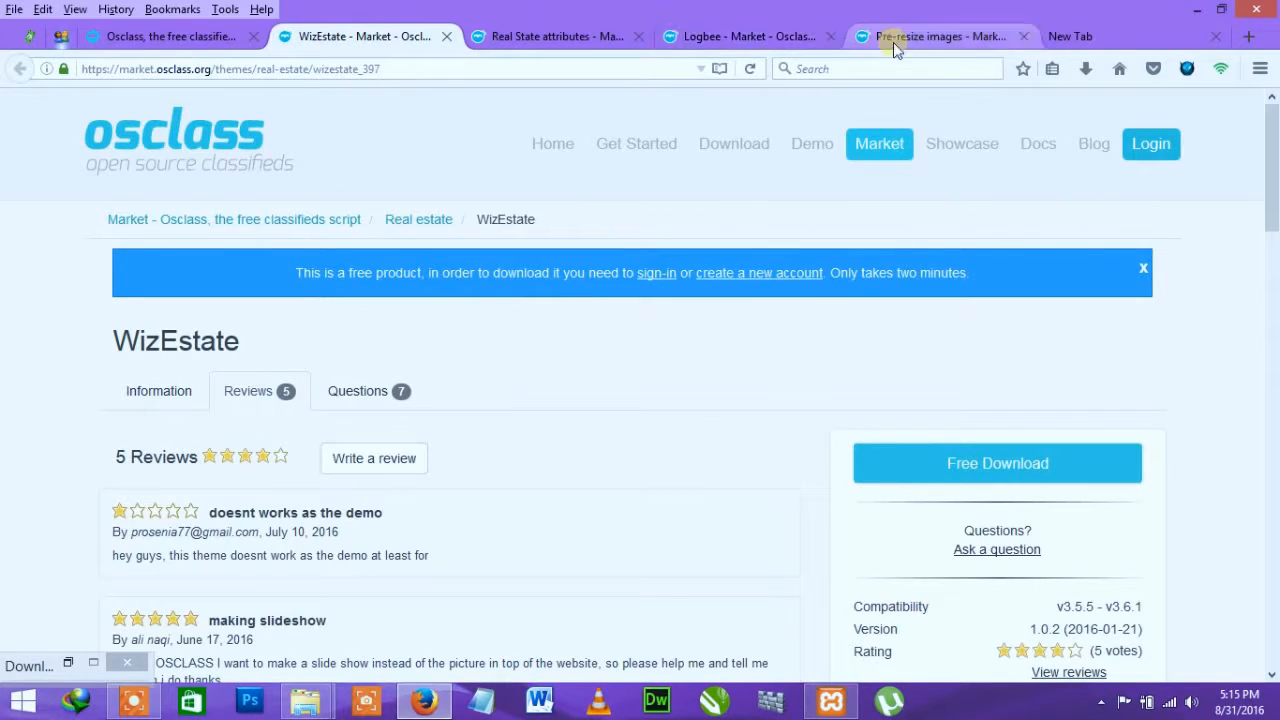
{"action": "left_click", "coordinate": [446, 38]}
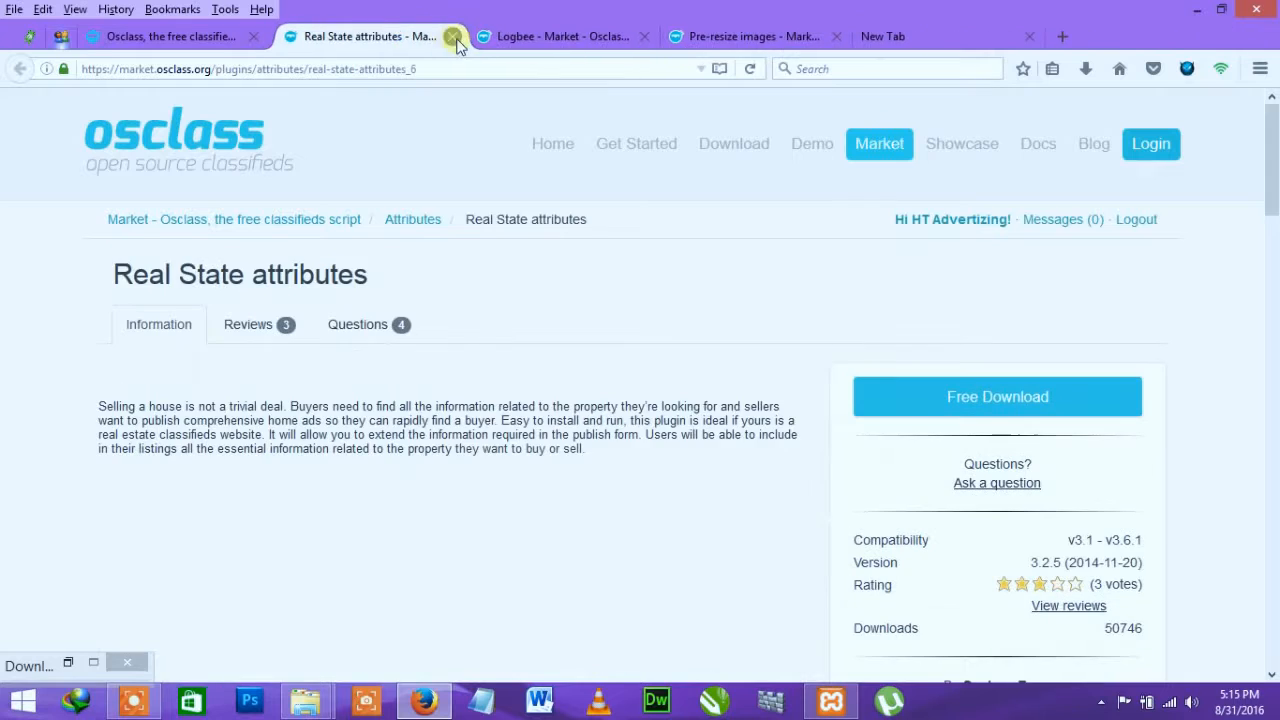
{"action": "left_click", "coordinate": [446, 38]}
{"action": "left_click", "coordinate": [446, 38]}
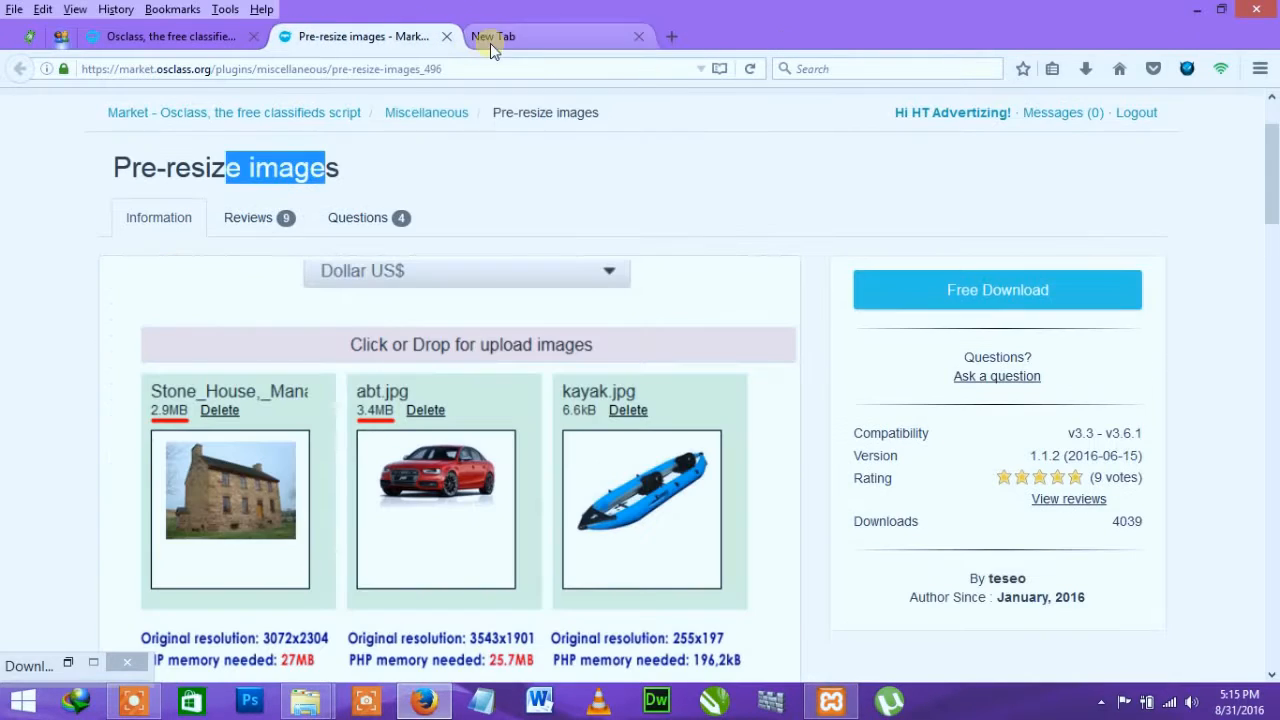
{"action": "left_click", "coordinate": [446, 38]}
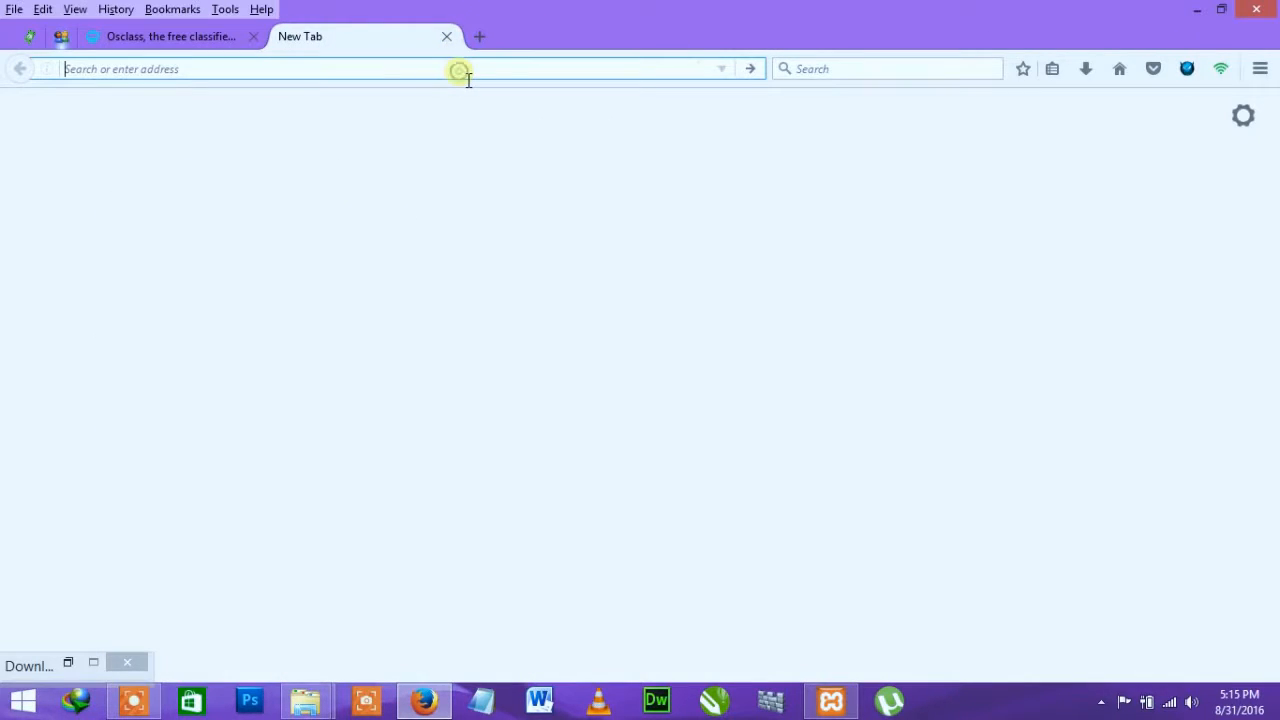
Step: Load localhost in the new tab, which returns 'Unable to connect'
{"action": "type", "text": "lo"}
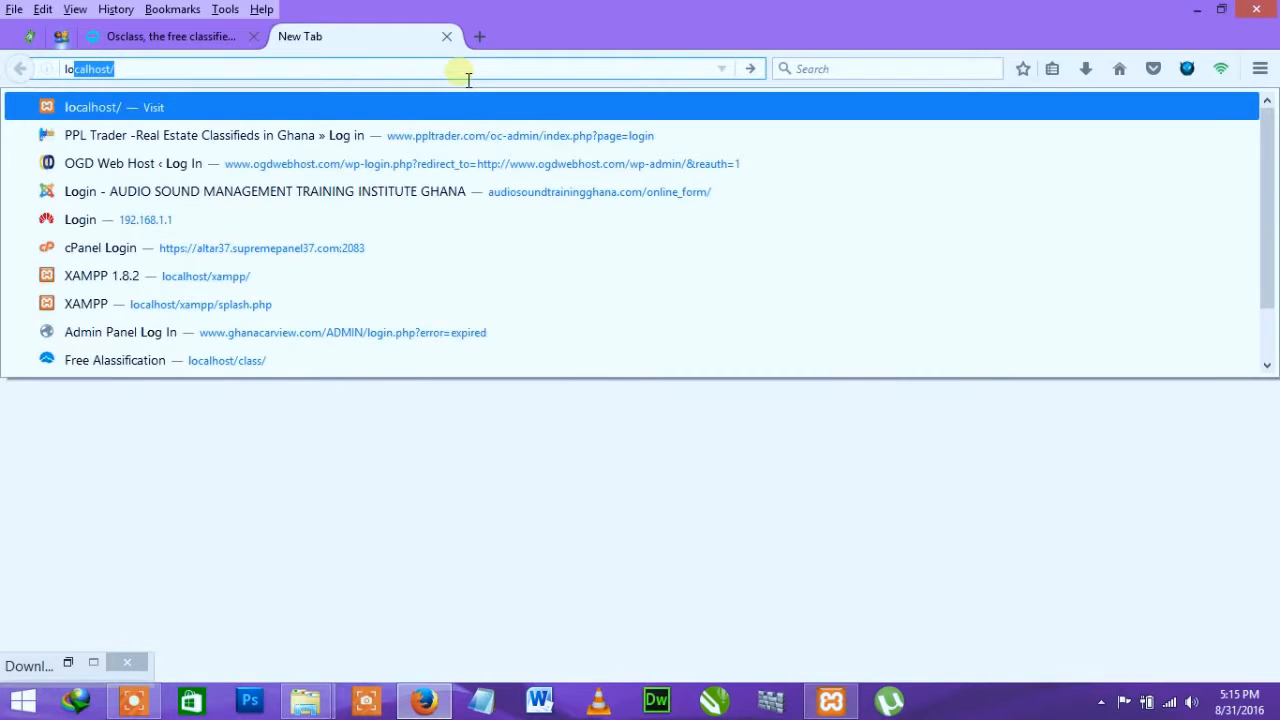
{"action": "key", "text": "Return"}
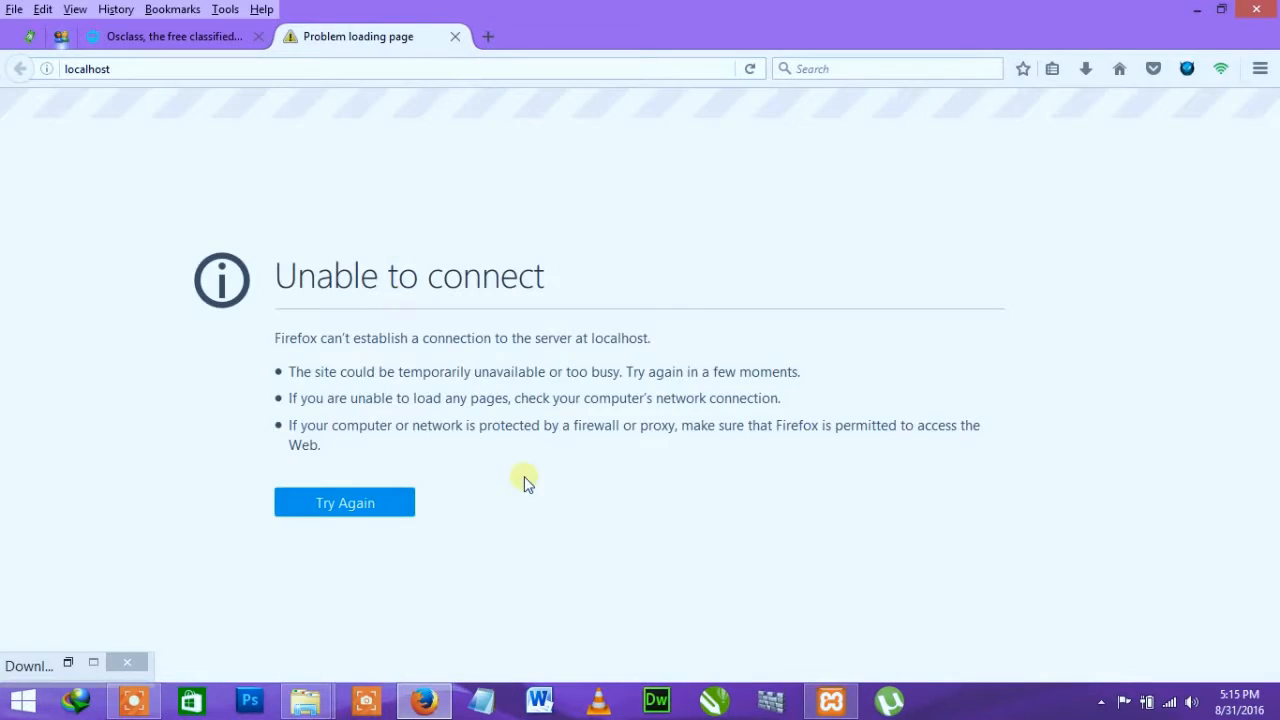
{"action": "left_click", "coordinate": [831, 700]}
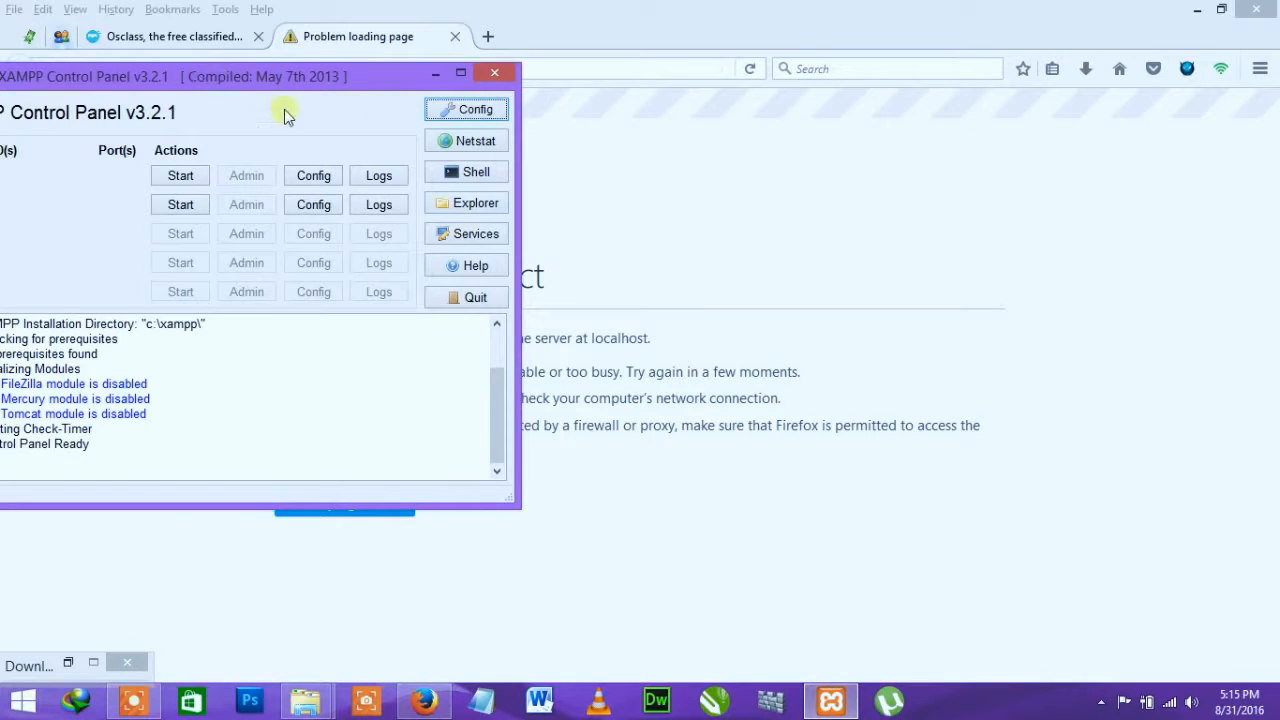
Step: Start Apache (ports 80, 443) and MySQL (port 3306), then close XAMPP Control Panel
{"action": "left_click_drag", "start_coordinate": [279, 86], "coordinate": [918, 153]}
{"action": "left_click", "coordinate": [817, 245]}
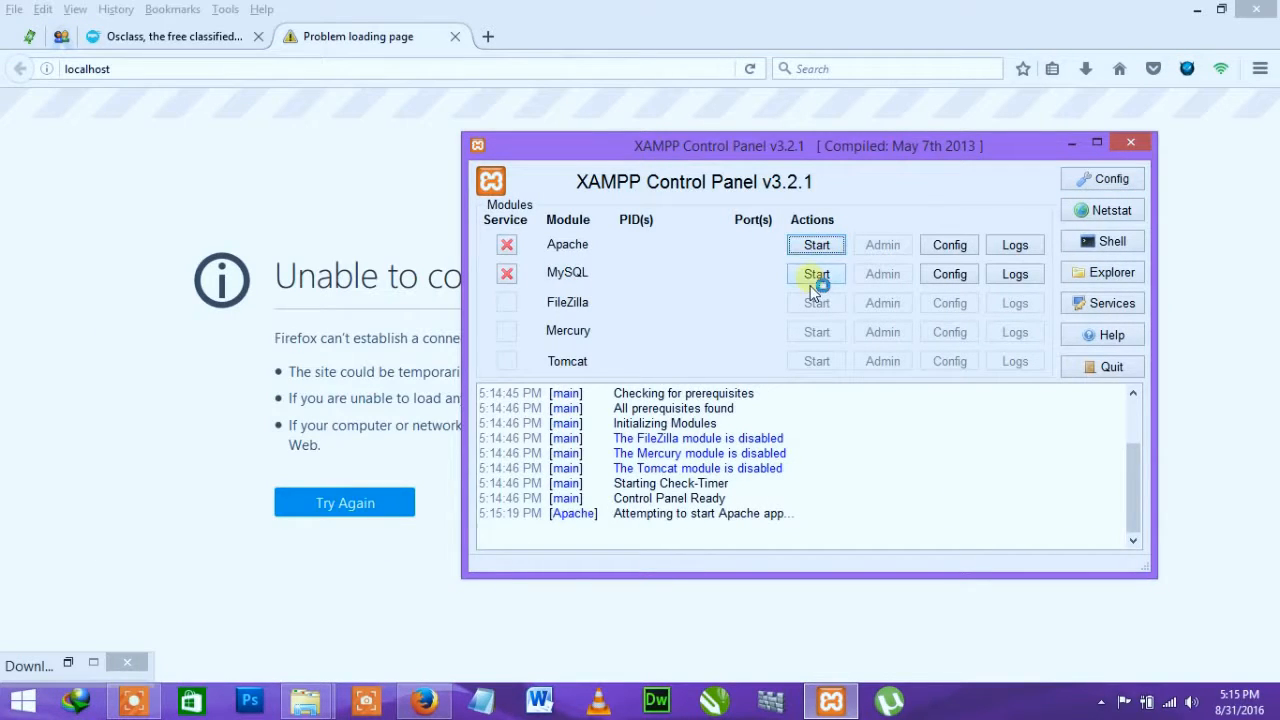
{"action": "left_click", "coordinate": [817, 274]}
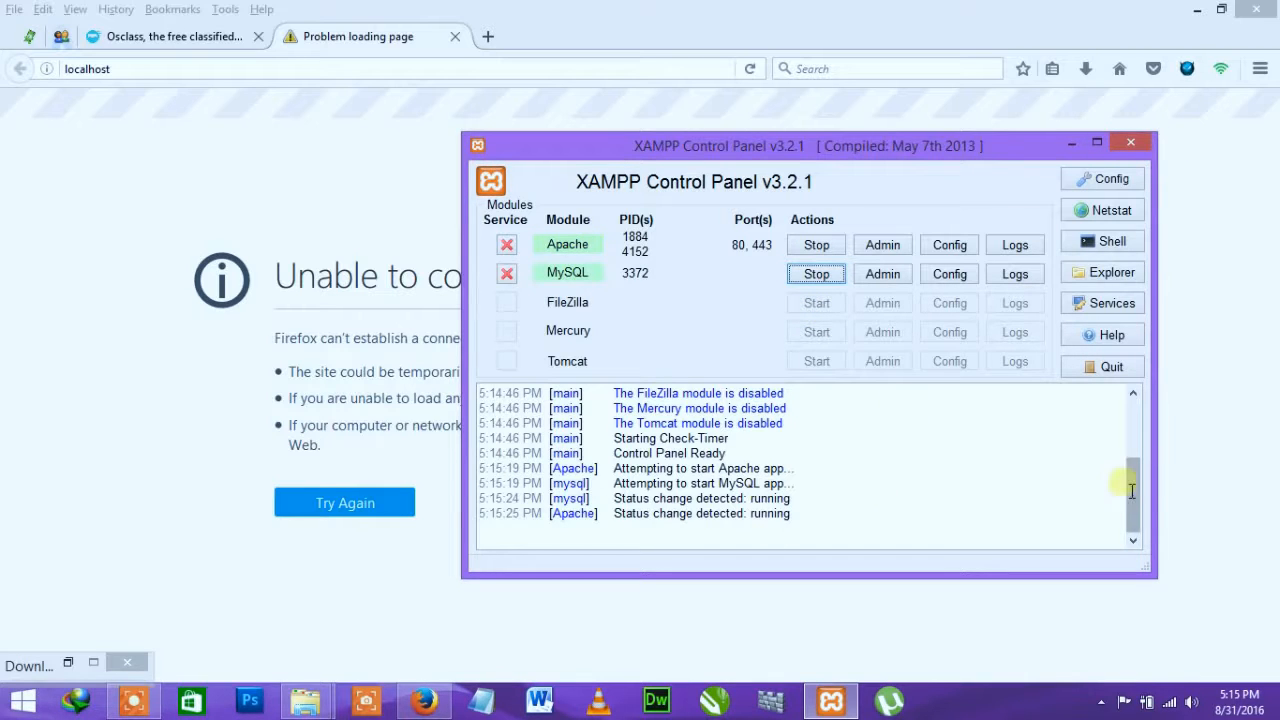
{"action": "left_click_drag", "start_coordinate": [1131, 490], "coordinate": [1117, 522]}
{"action": "left_click", "coordinate": [1130, 143]}
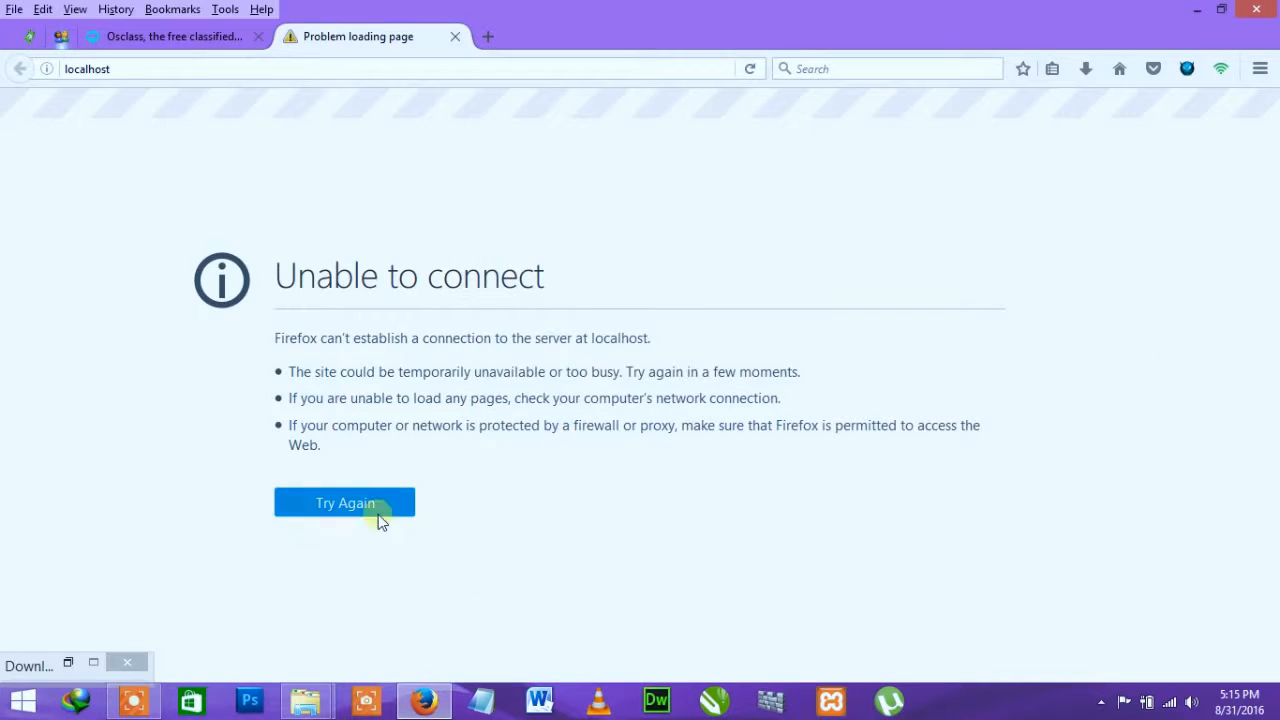
Step: Reload localhost, open phpMyAdmin, and start the Osclass installer at localhost/ads
{"action": "left_click", "coordinate": [377, 516]}
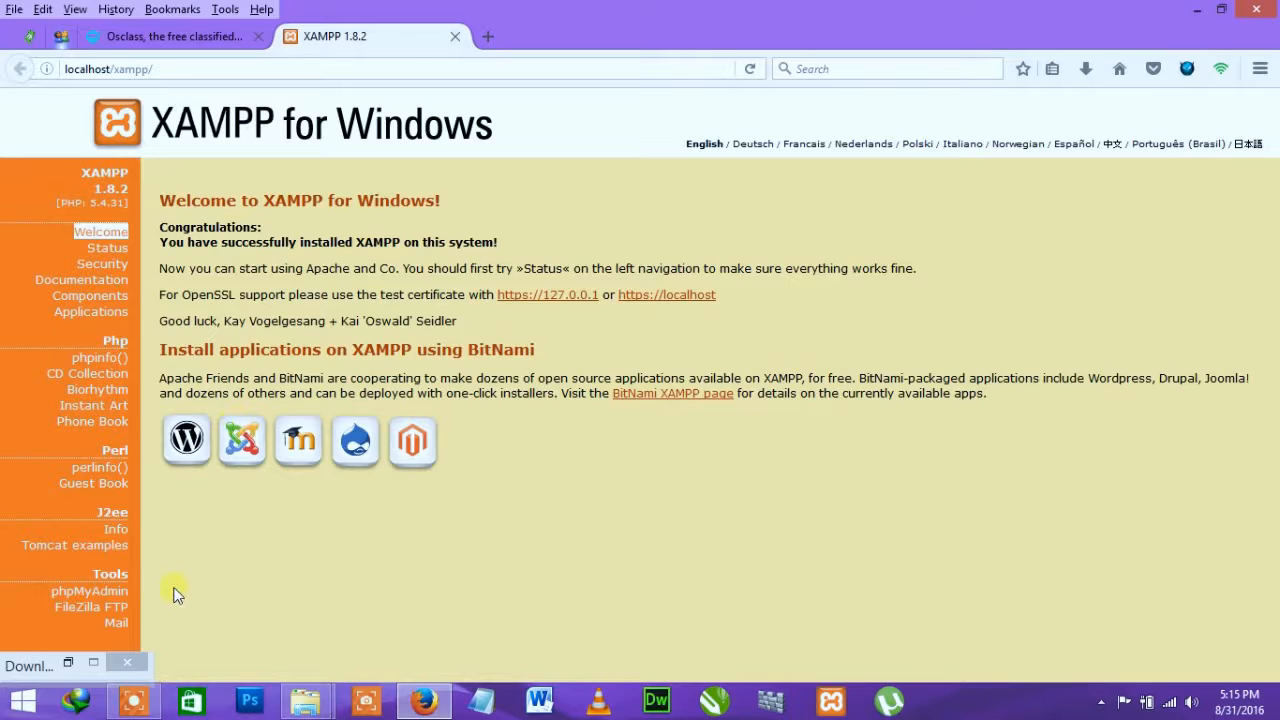
{"action": "left_click", "coordinate": [105, 592]}
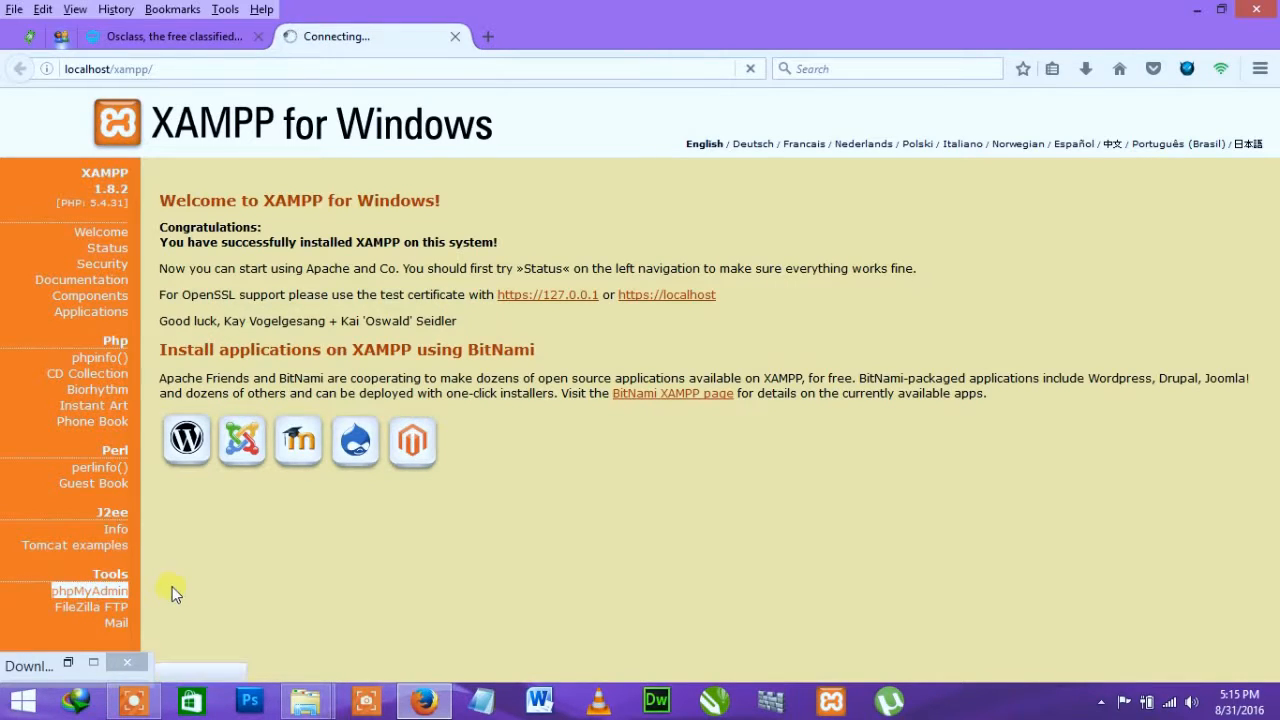
{"action": "left_click", "coordinate": [489, 37]}
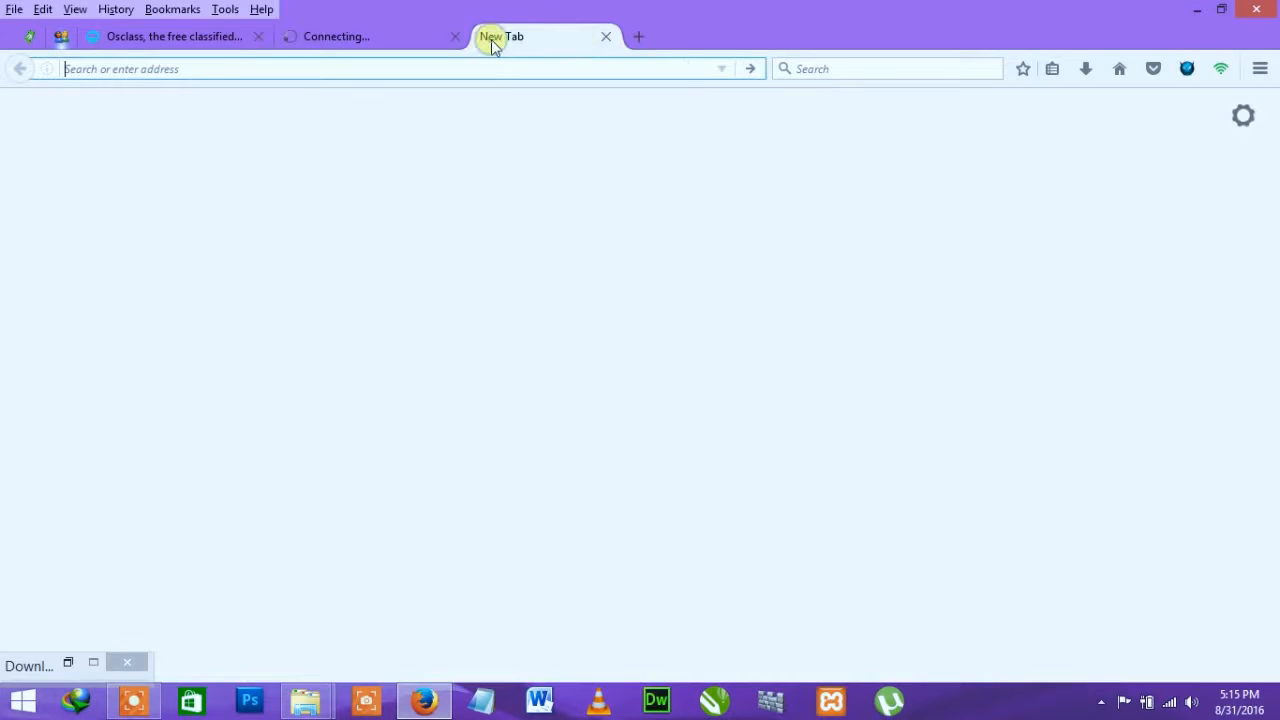
{"action": "type", "text": "localhost/"}
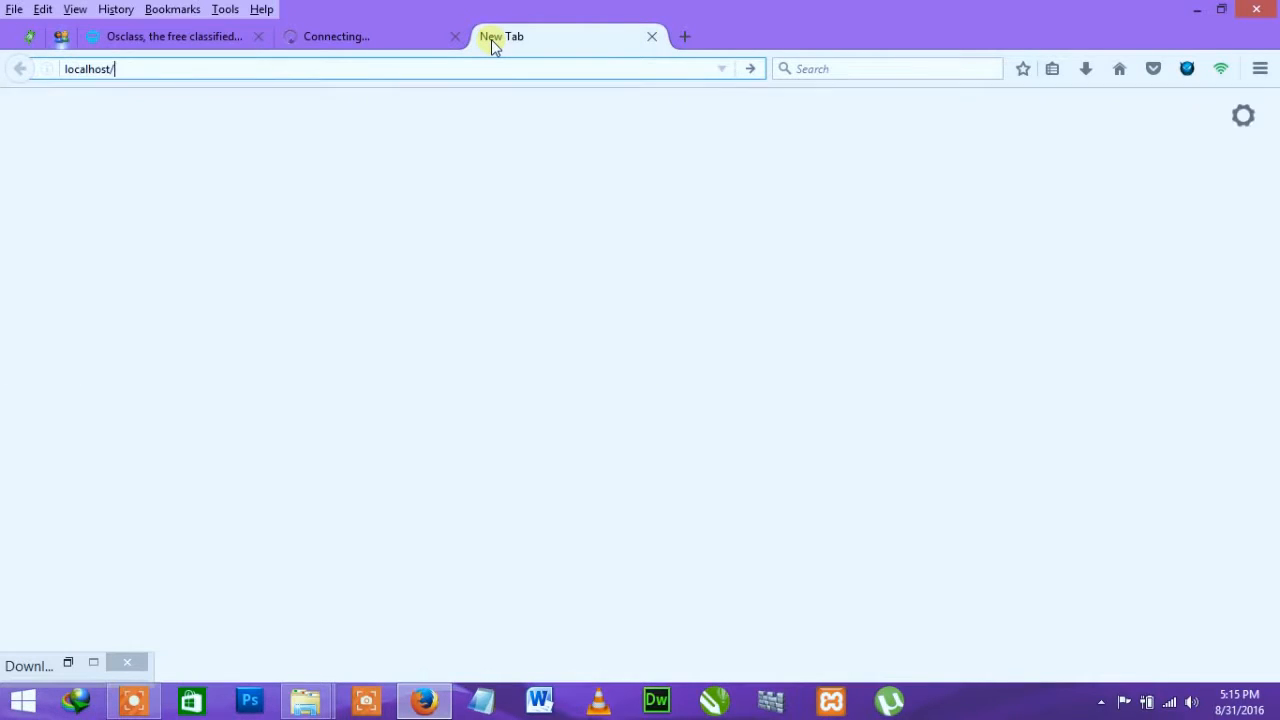
{"action": "type", "text": "ads"}
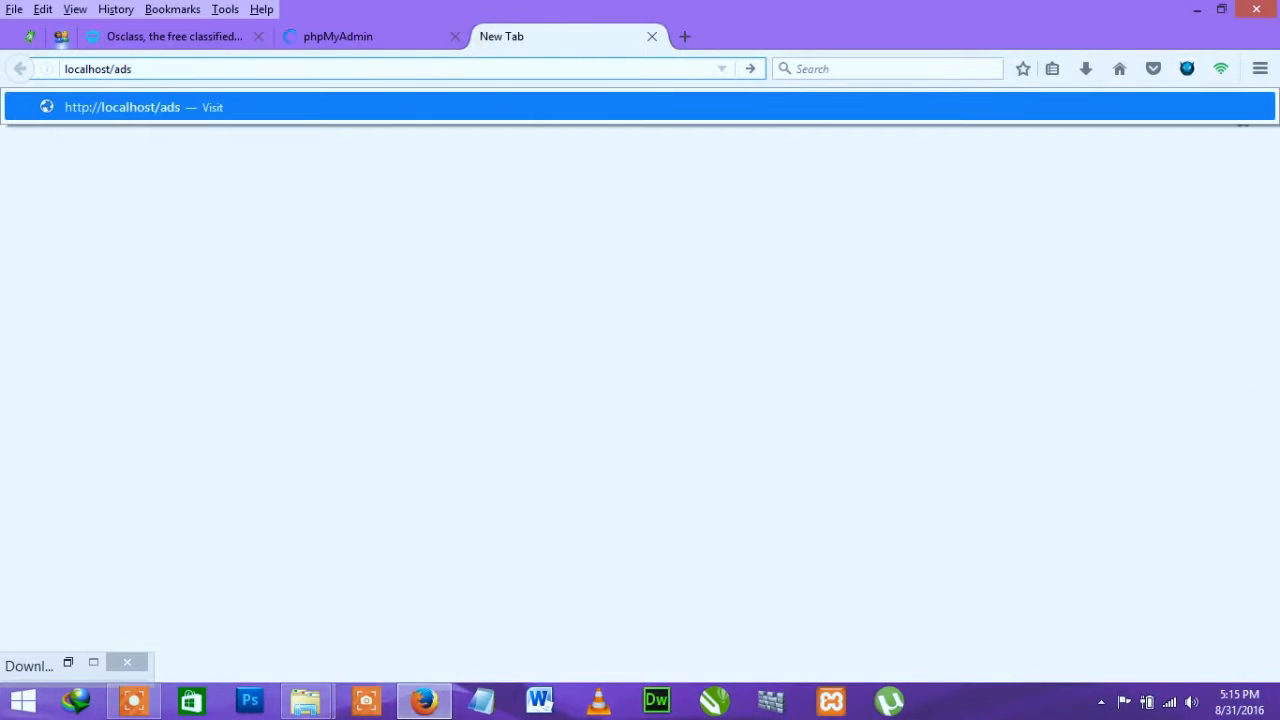
{"action": "left_click_drag", "start_coordinate": [113, 70], "coordinate": [52, 88]}
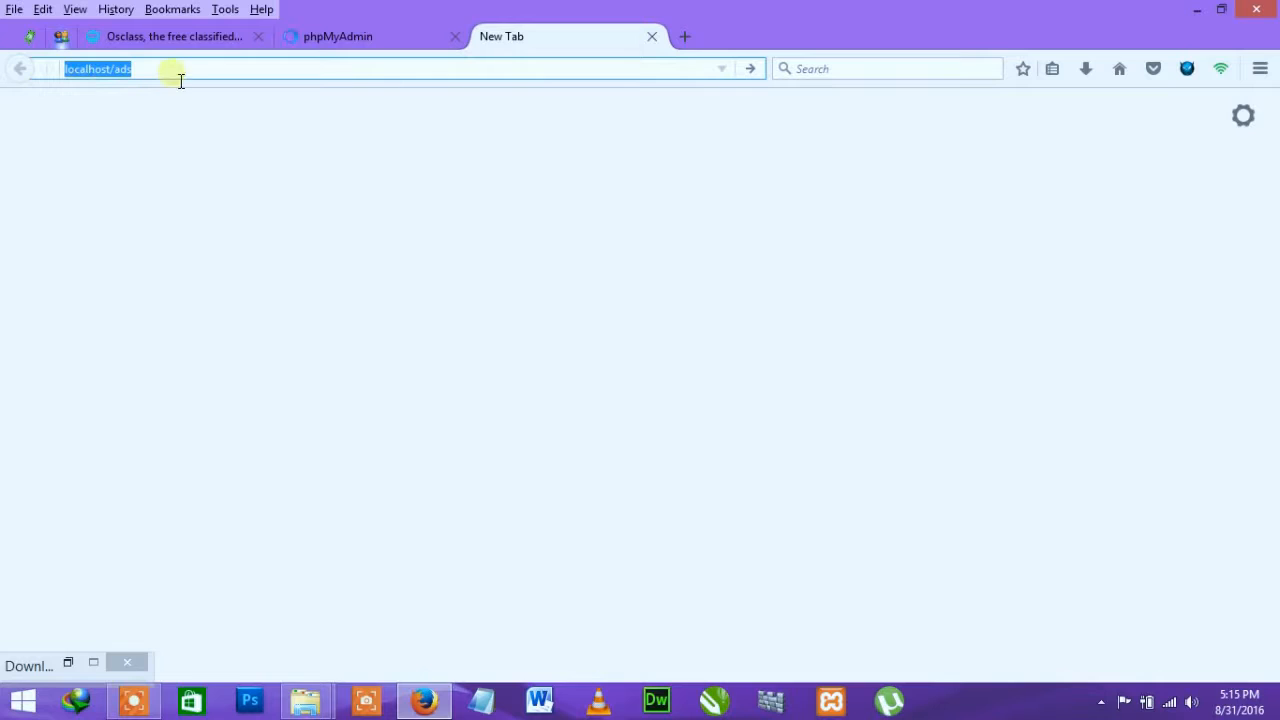
{"action": "left_click", "coordinate": [142, 74]}
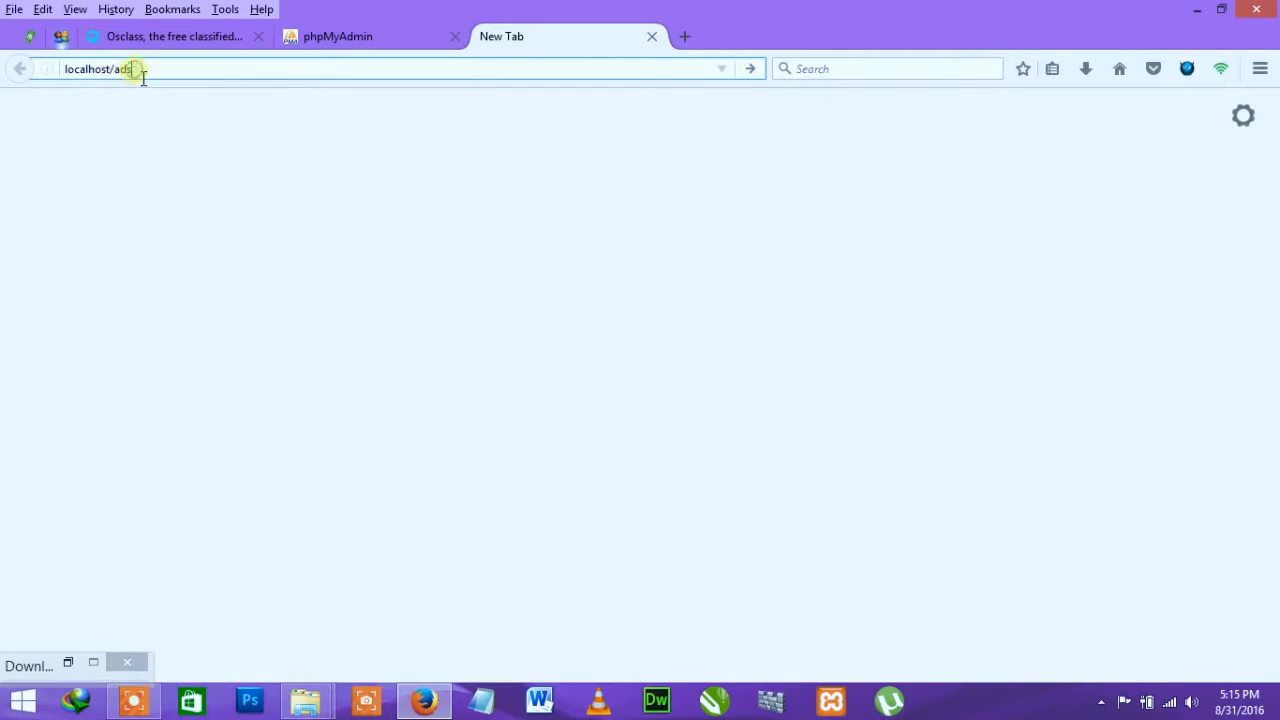
{"action": "key", "text": "Return"}
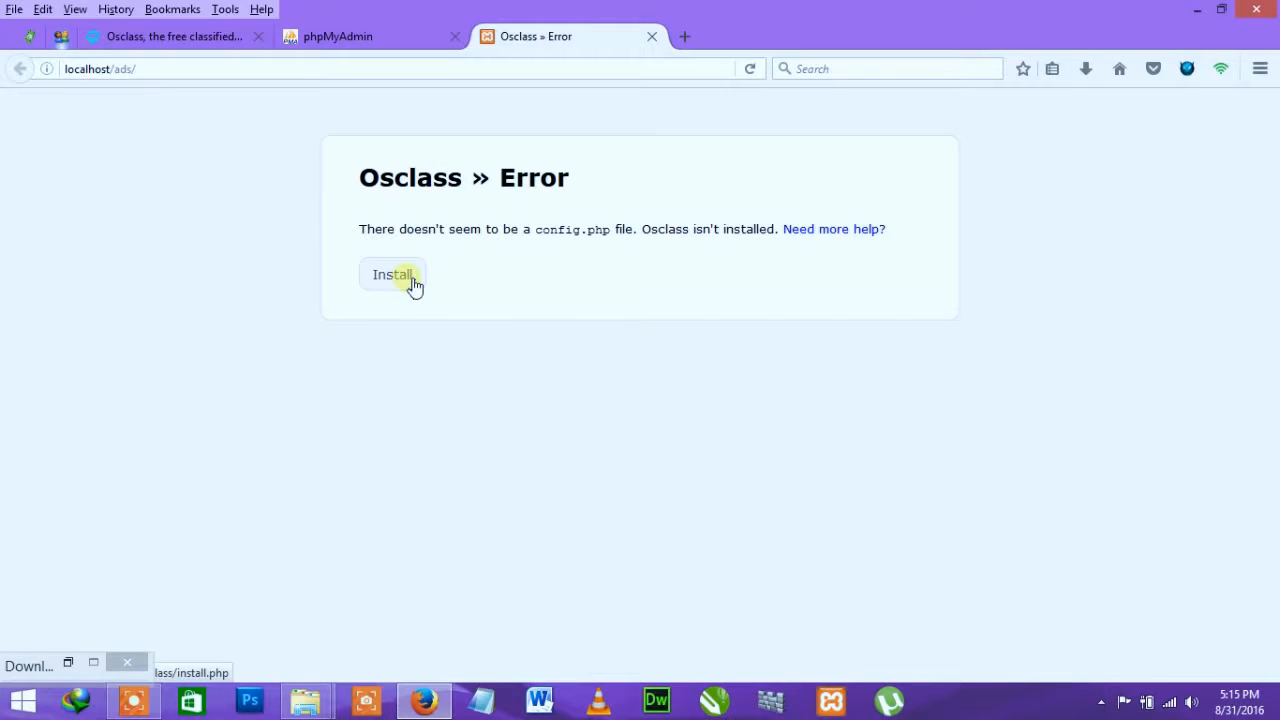
{"action": "left_click_drag", "start_coordinate": [368, 193], "coordinate": [694, 191]}
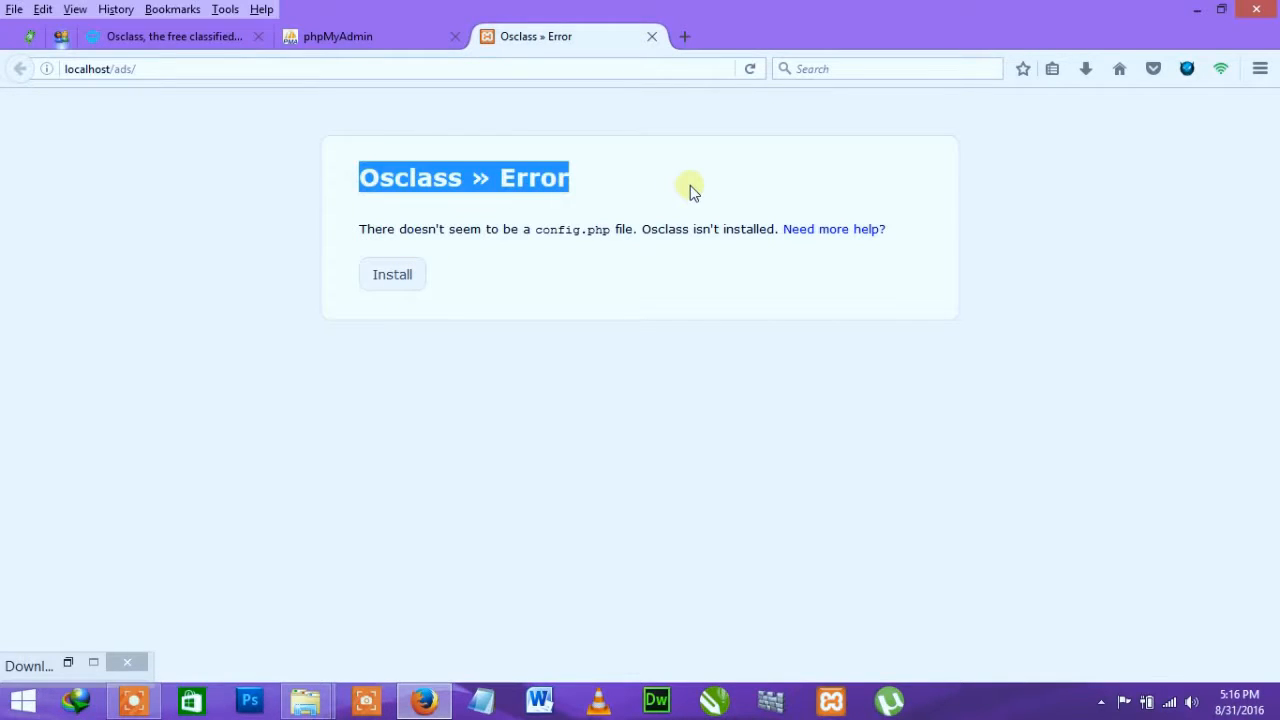
{"action": "left_click", "coordinate": [395, 276]}
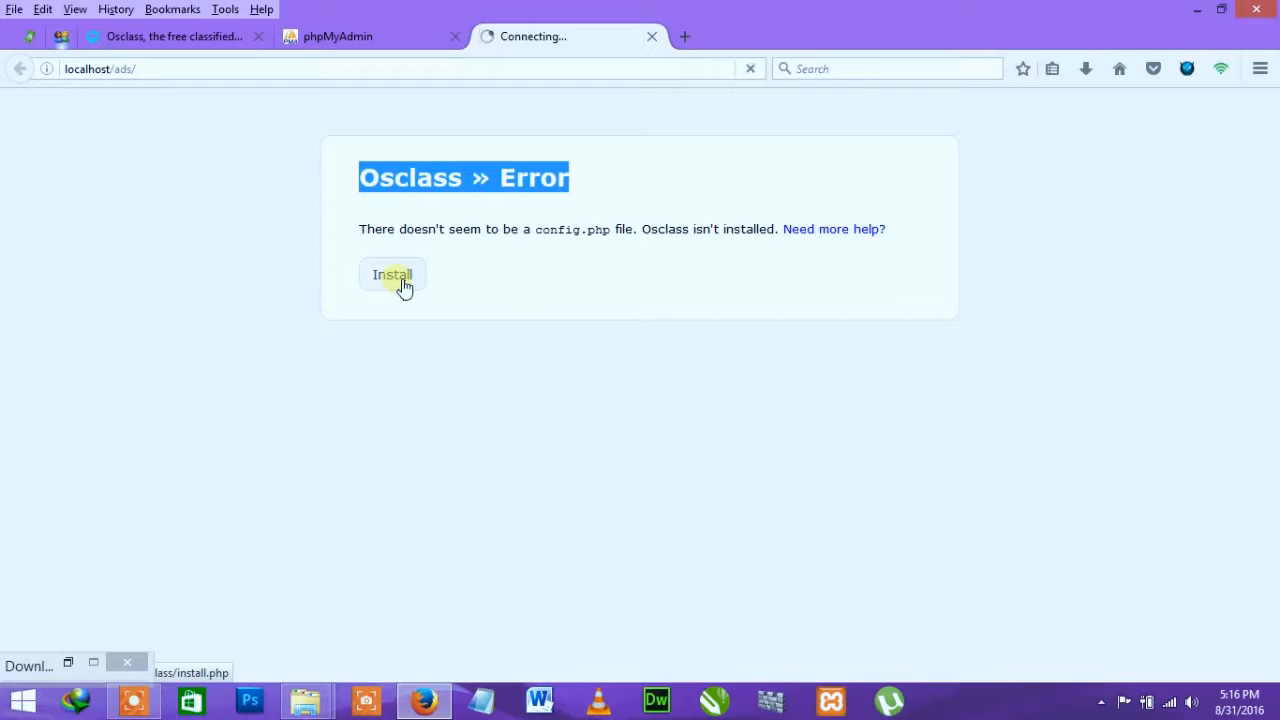
Step: Log in to phpMyAdmin with the prefilled username
{"action": "left_click", "coordinate": [356, 40]}
{"action": "left_click_drag", "start_coordinate": [660, 417], "coordinate": [420, 418]}
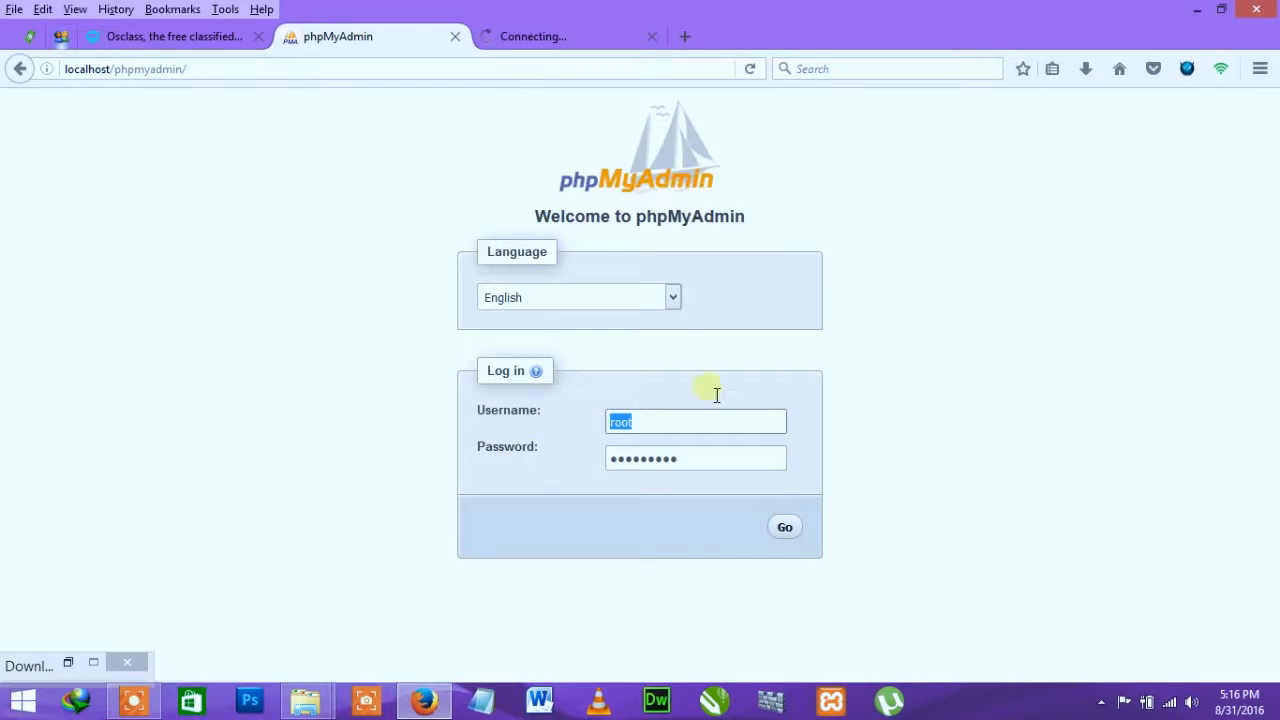
{"action": "left_click", "coordinate": [785, 526]}
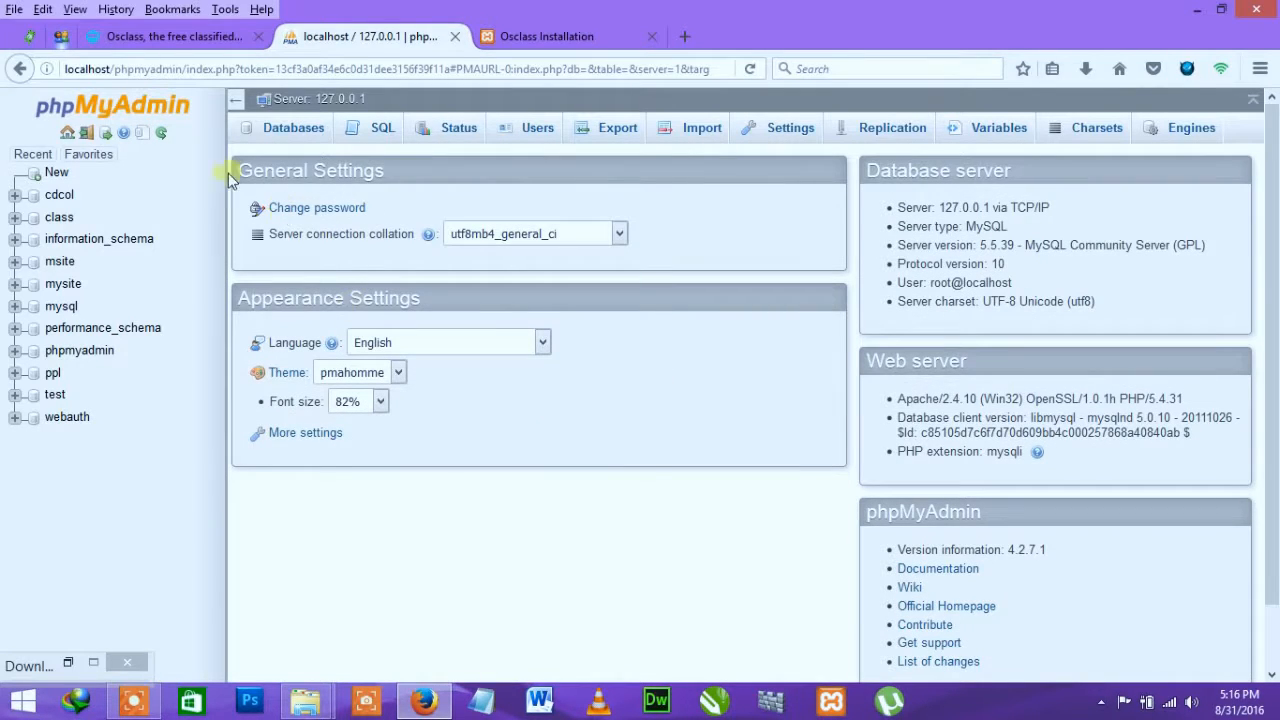
Step: Create a new database named 'ads' on the Databases page
{"action": "left_click", "coordinate": [292, 133]}
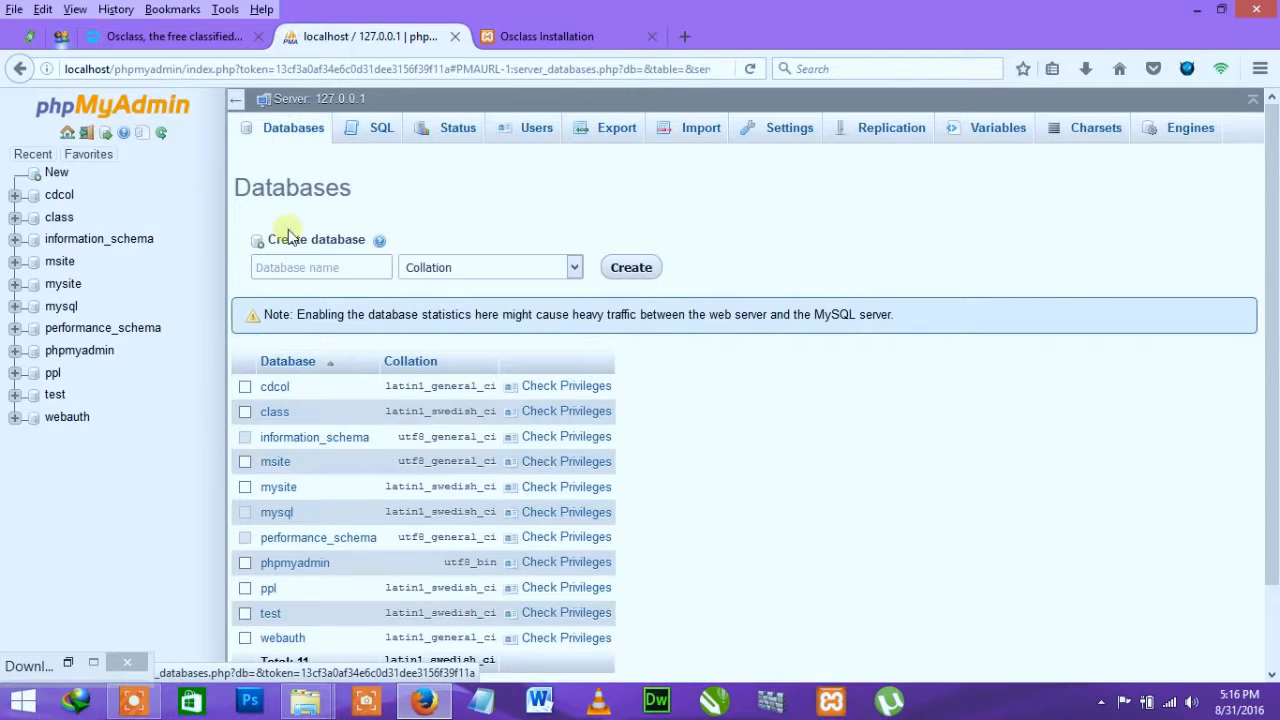
{"action": "left_click", "coordinate": [298, 267]}
{"action": "type", "text": "ads"}
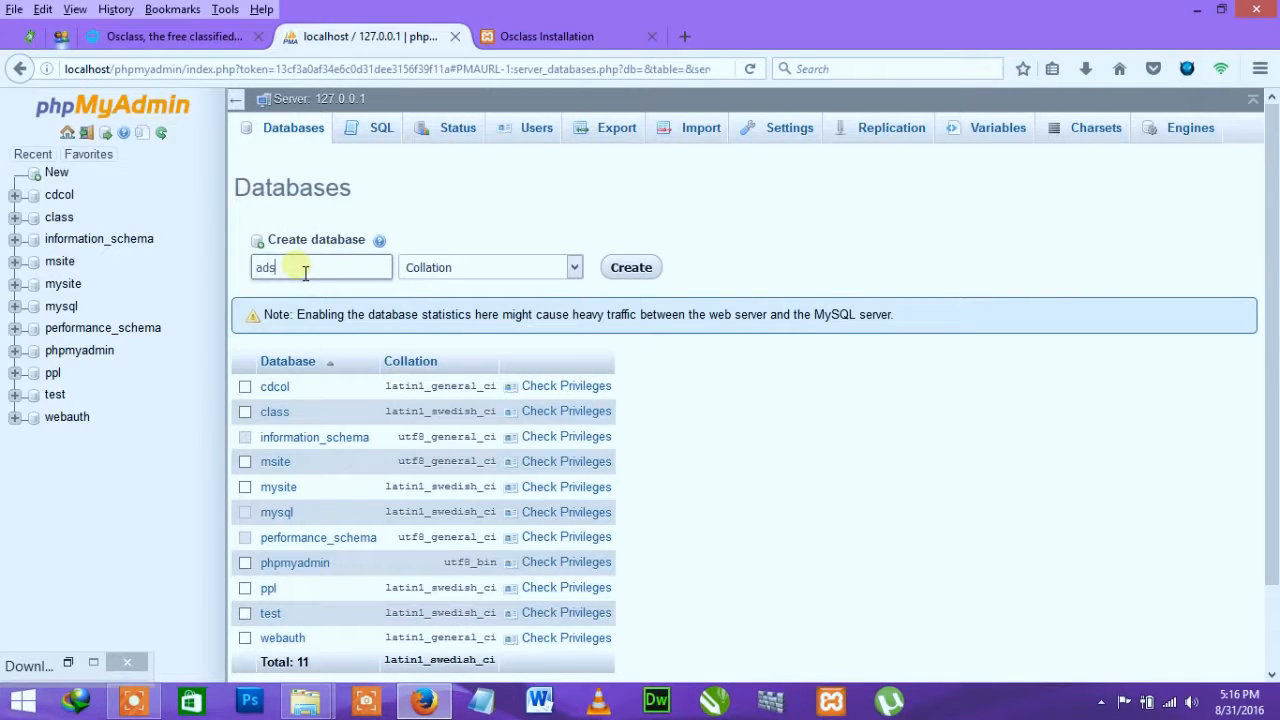
{"action": "left_click", "coordinate": [646, 267]}
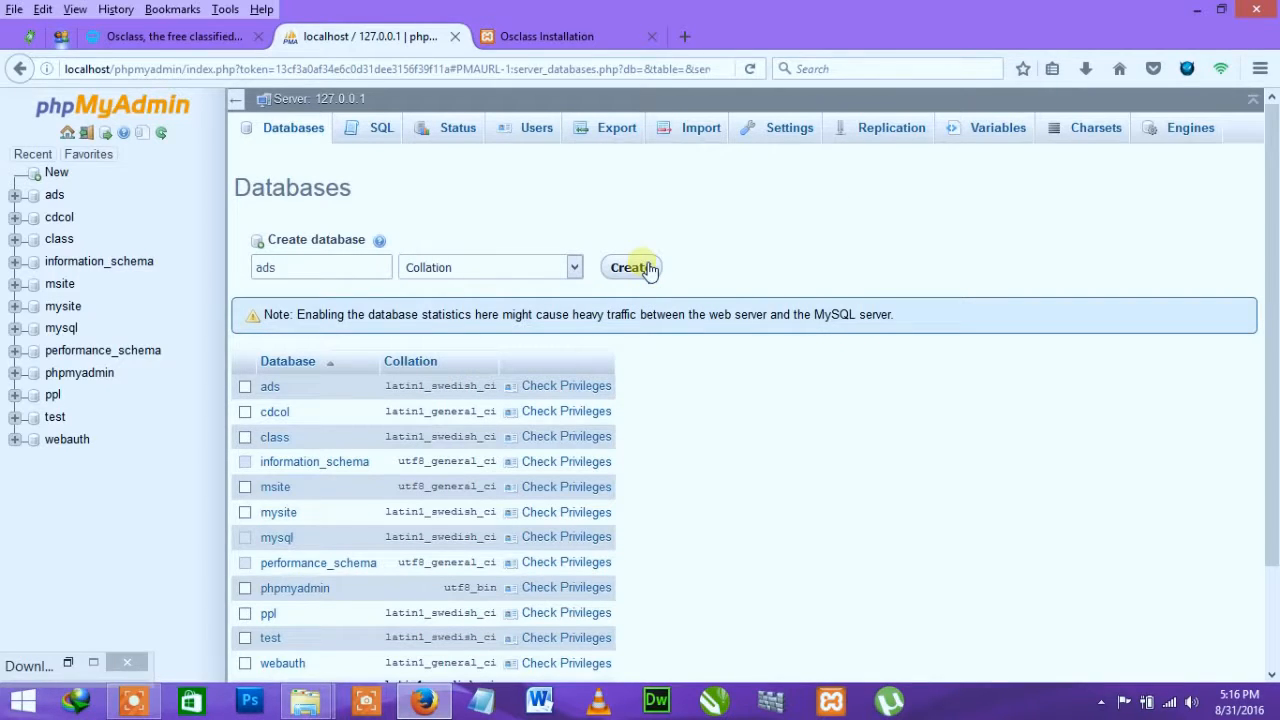
{"action": "left_click", "coordinate": [251, 614]}
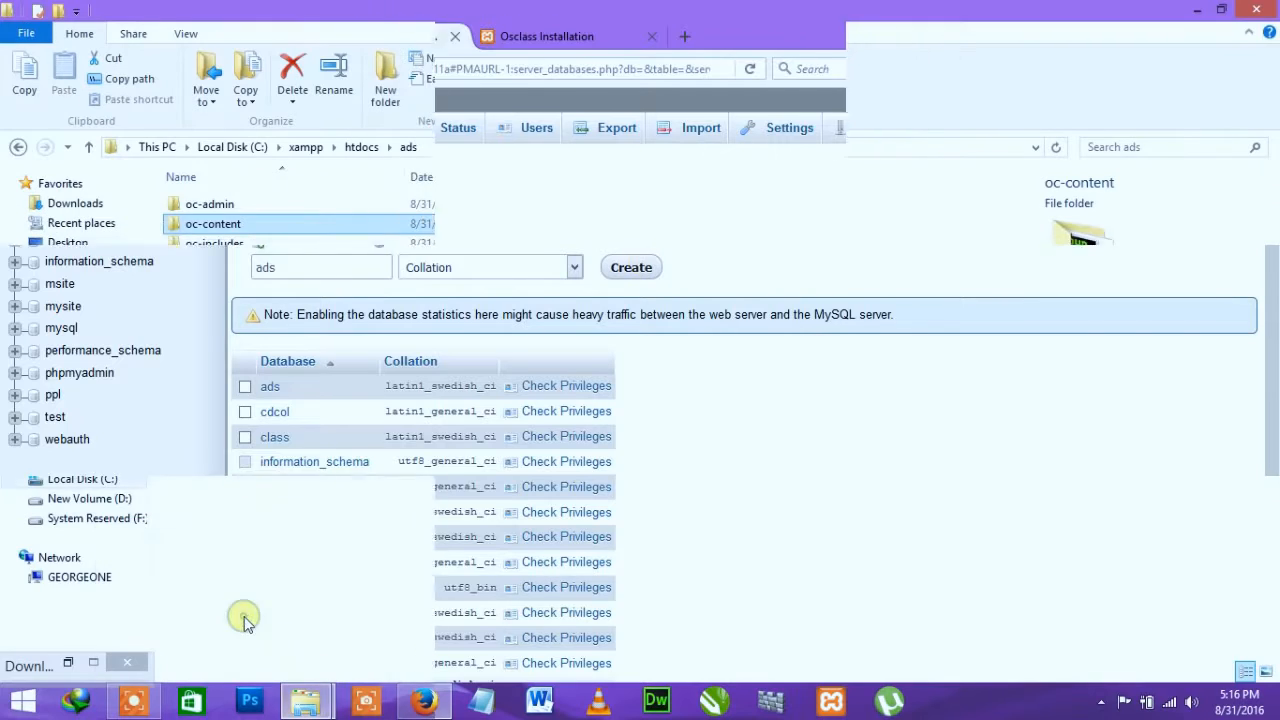
Step: Check the ads folder under C:\xampp\htdocs in Explorer, then return to phpMyAdmin in Firefox
{"action": "left_click", "coordinate": [361, 147]}
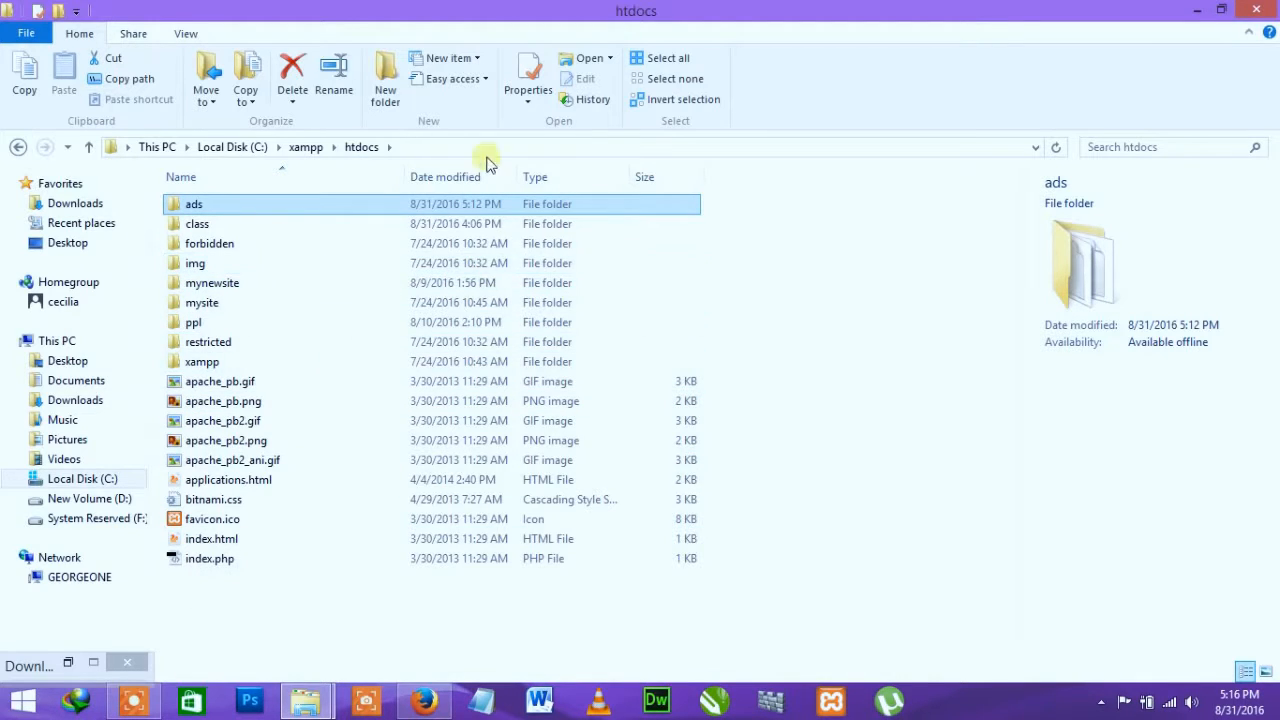
{"action": "double_click", "coordinate": [214, 206]}
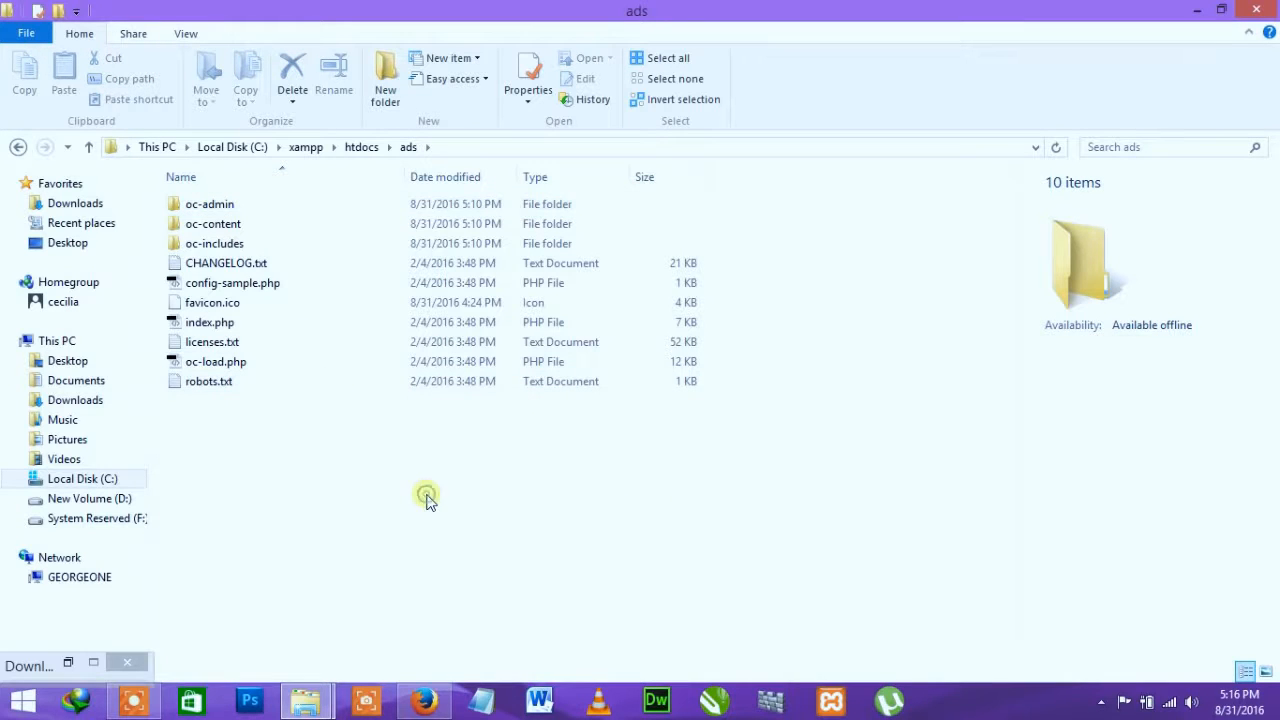
{"action": "left_click", "coordinate": [424, 700]}
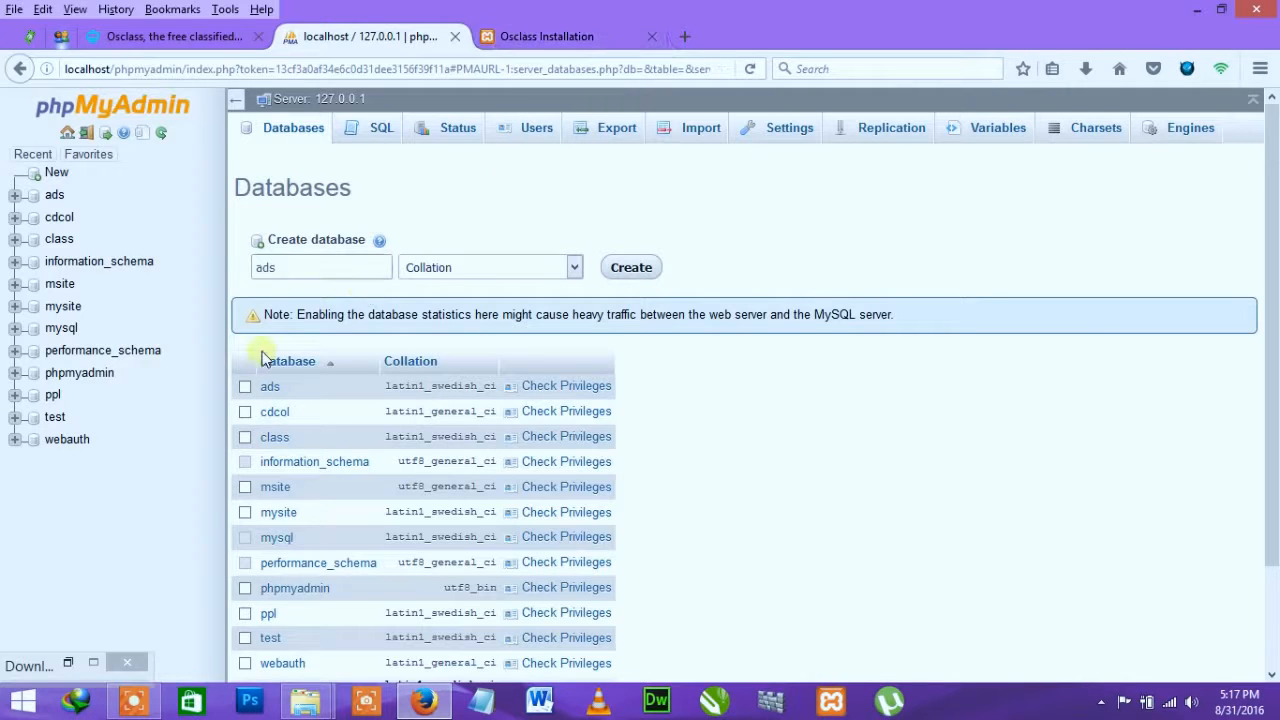
Step: Bring up the Osclass installer's welcome page and reach the Run the install button
{"action": "left_click", "coordinate": [515, 36]}
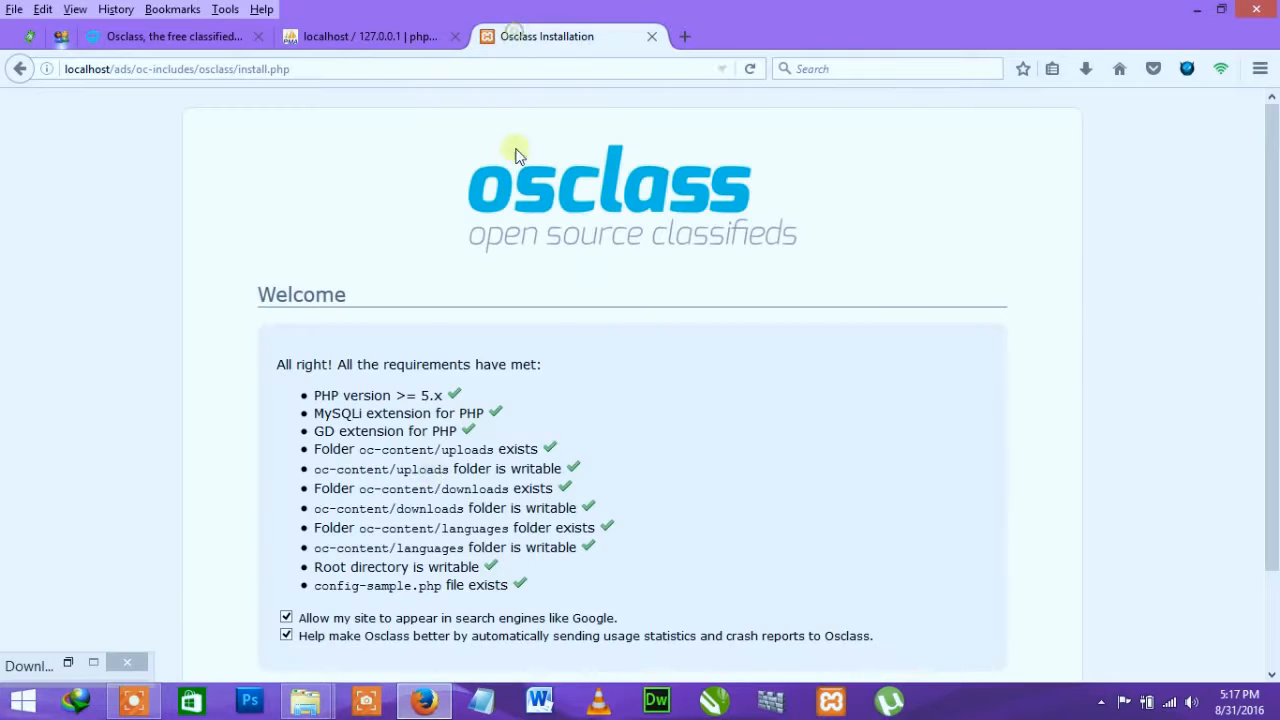
{"action": "scroll", "coordinate": [610, 522], "scroll_direction": "down", "scroll_amount": 2}
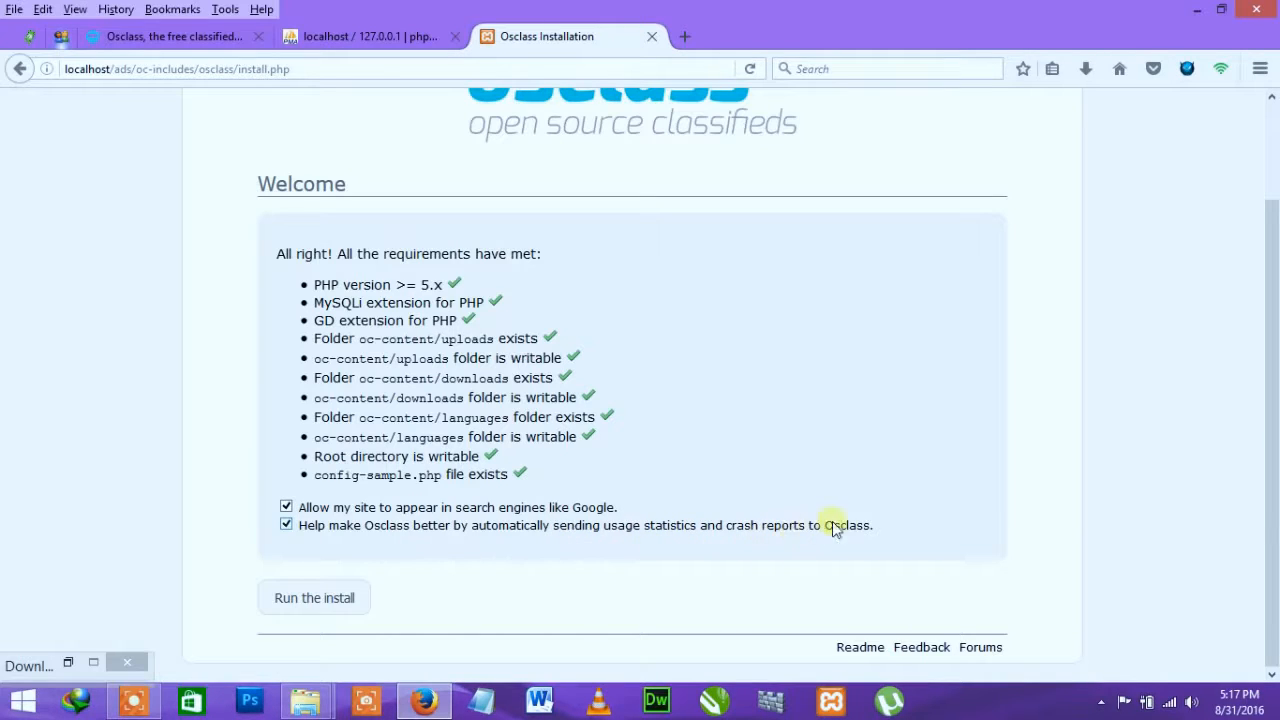
Step: Start the install and enter database name ads, the saved root login, and table prefix niw4_
{"action": "left_click", "coordinate": [322, 598]}
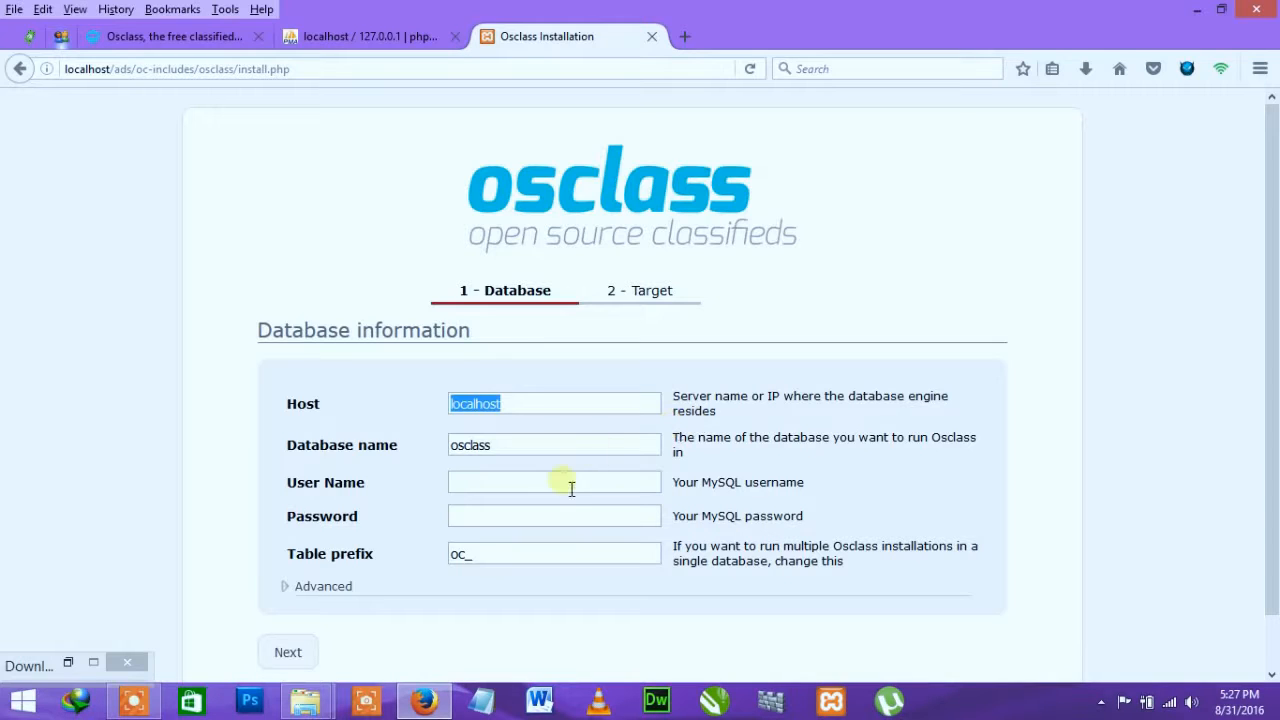
{"action": "left_click", "coordinate": [553, 443]}
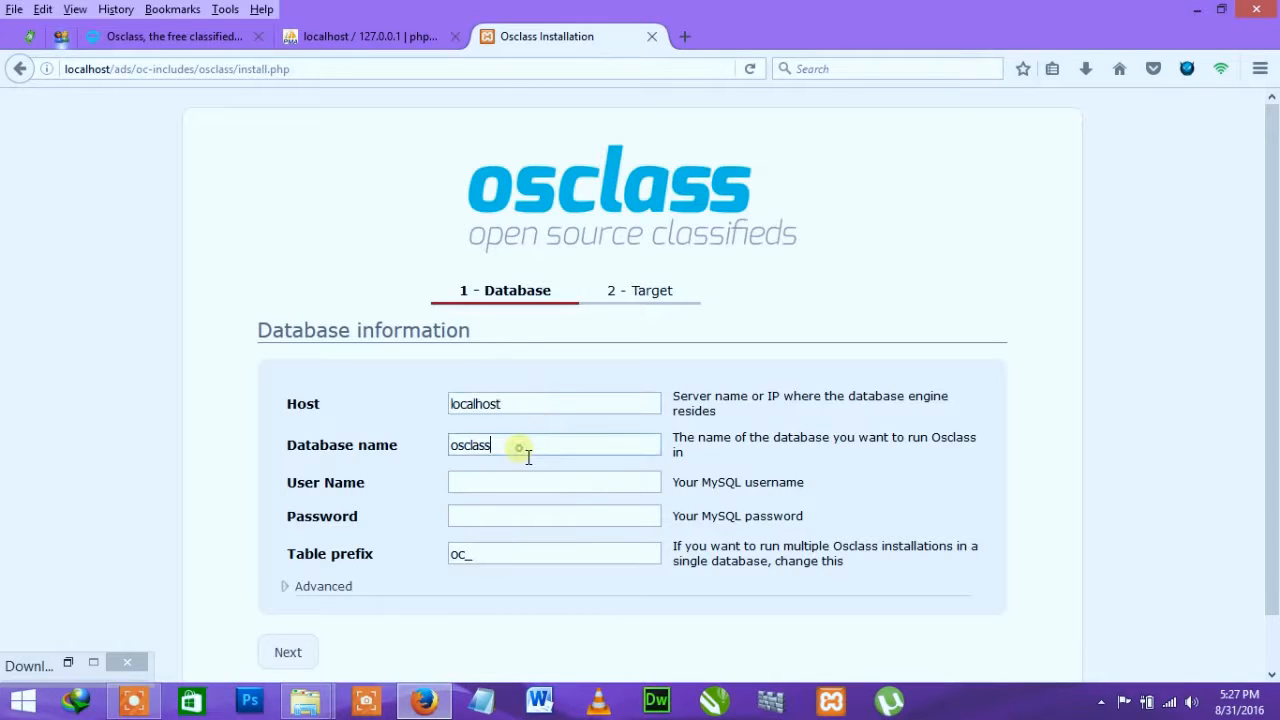
{"action": "double_click", "coordinate": [540, 455]}
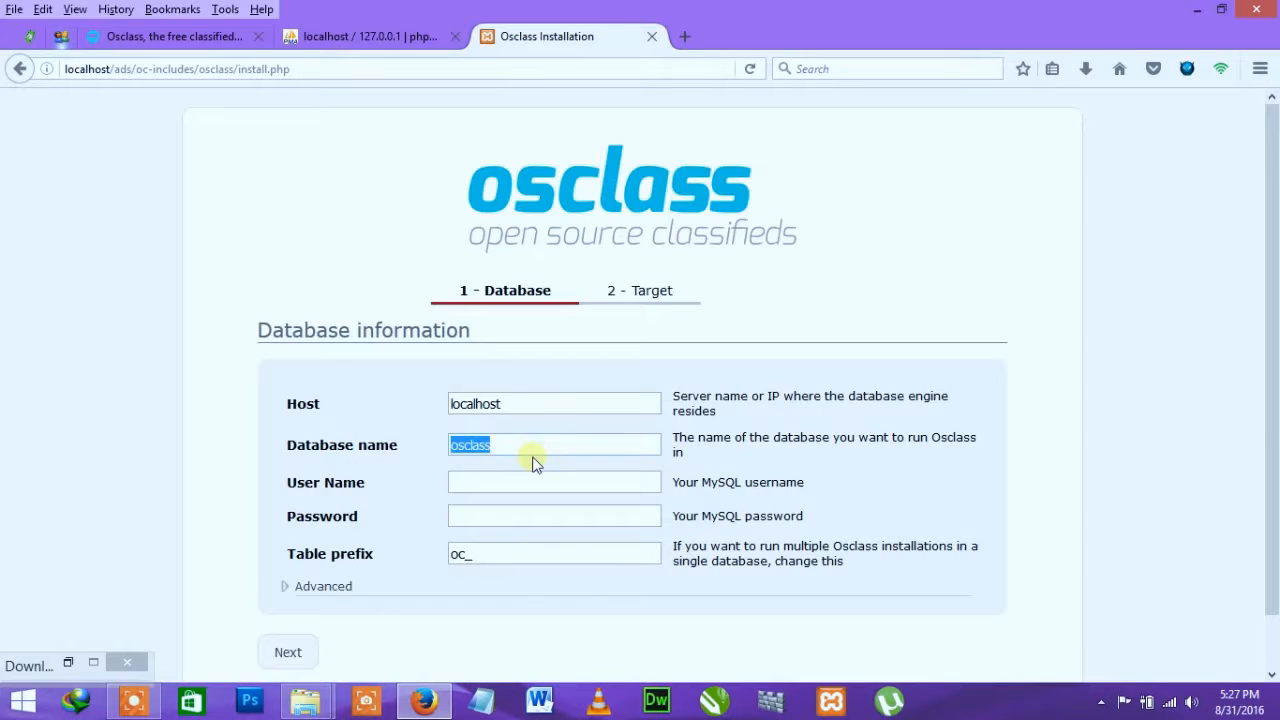
{"action": "left_click", "coordinate": [530, 448]}
{"action": "double_click", "coordinate": [530, 447]}
{"action": "type", "text": "ads"}
{"action": "left_click", "coordinate": [500, 488]}
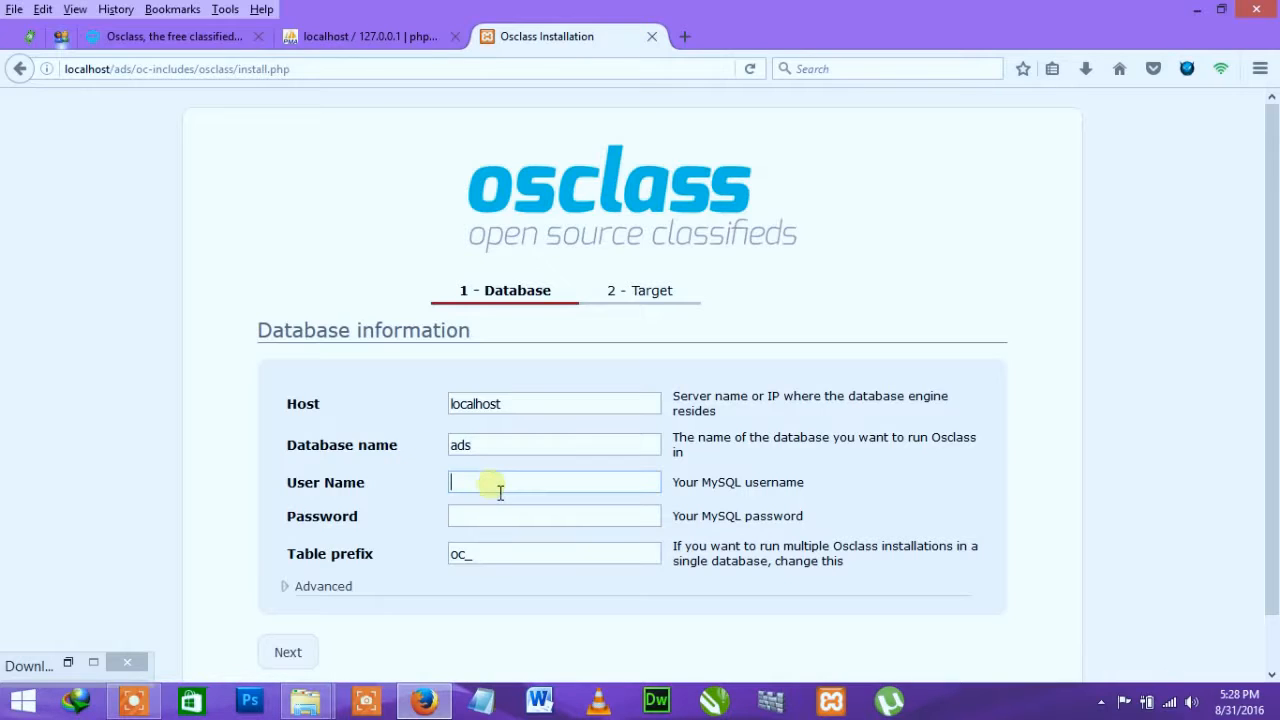
{"action": "left_click", "coordinate": [480, 531]}
{"action": "left_click_drag", "start_coordinate": [472, 557], "coordinate": [428, 565]}
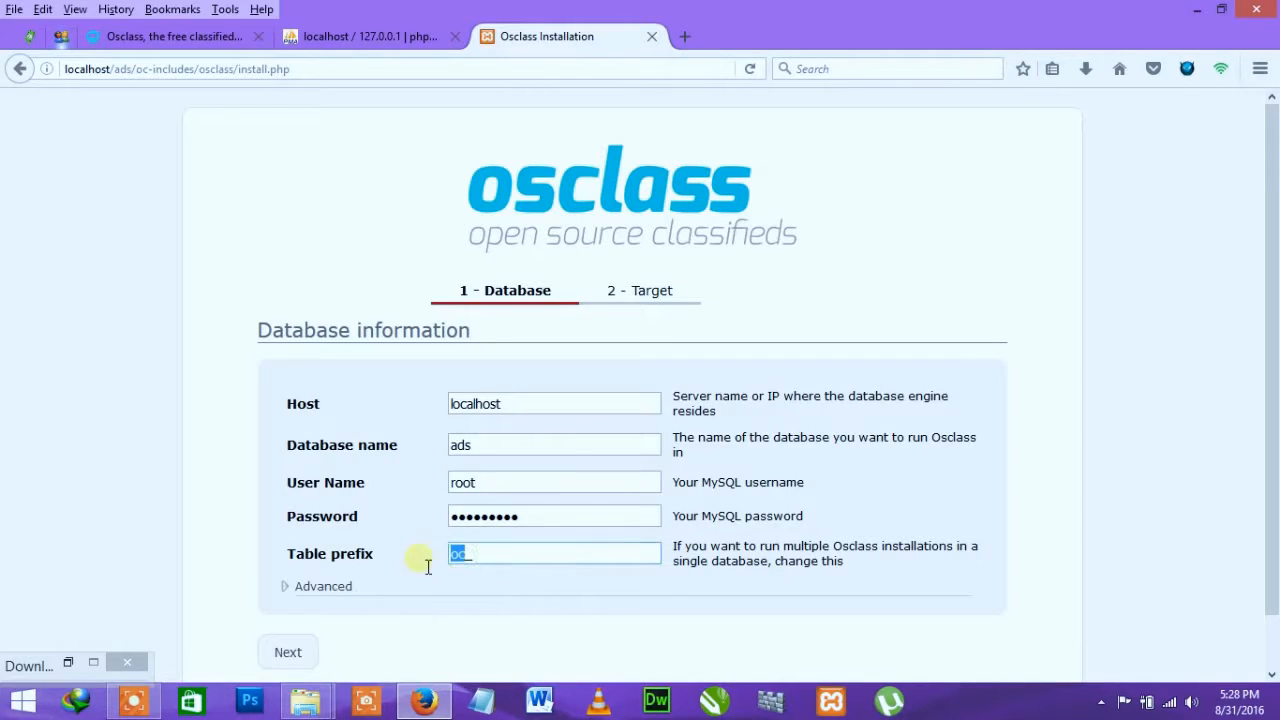
{"action": "type", "text": "niw4_"}
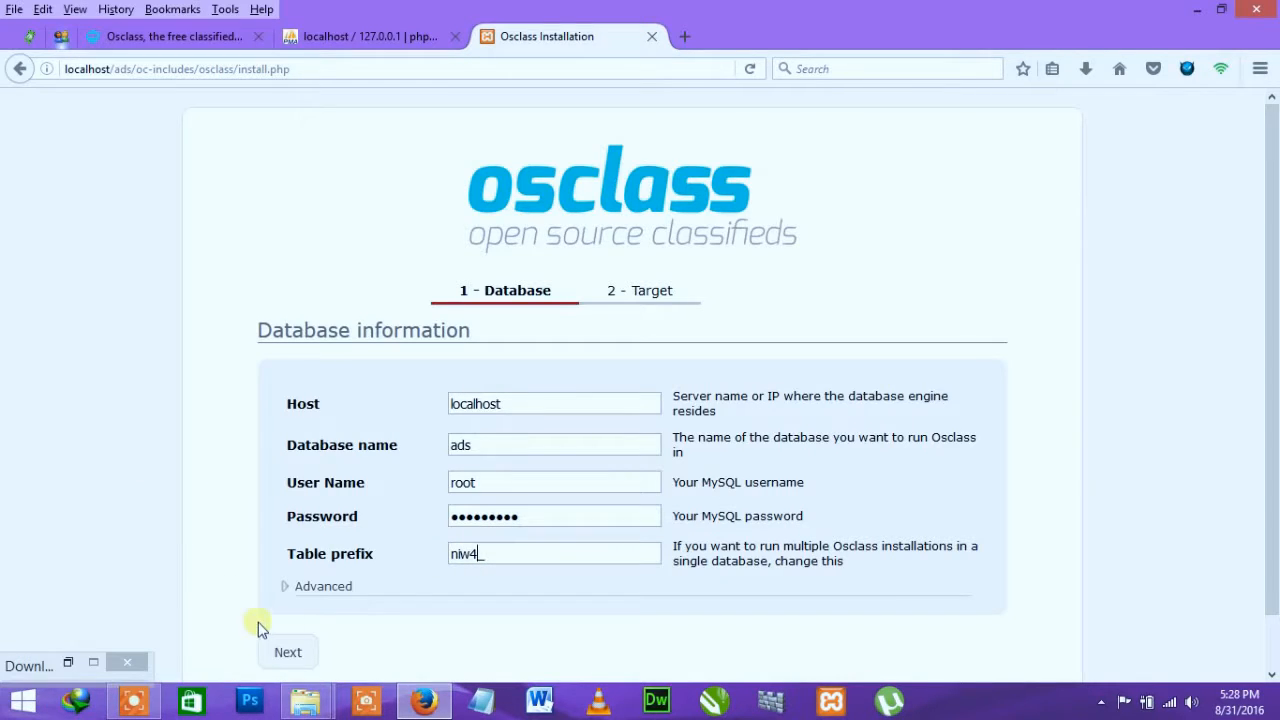
{"action": "scroll", "coordinate": [300, 615], "scroll_direction": "down", "scroll_amount": 1}
Step: Submit the database settings and enter the admin username and password
{"action": "left_click", "coordinate": [300, 600]}
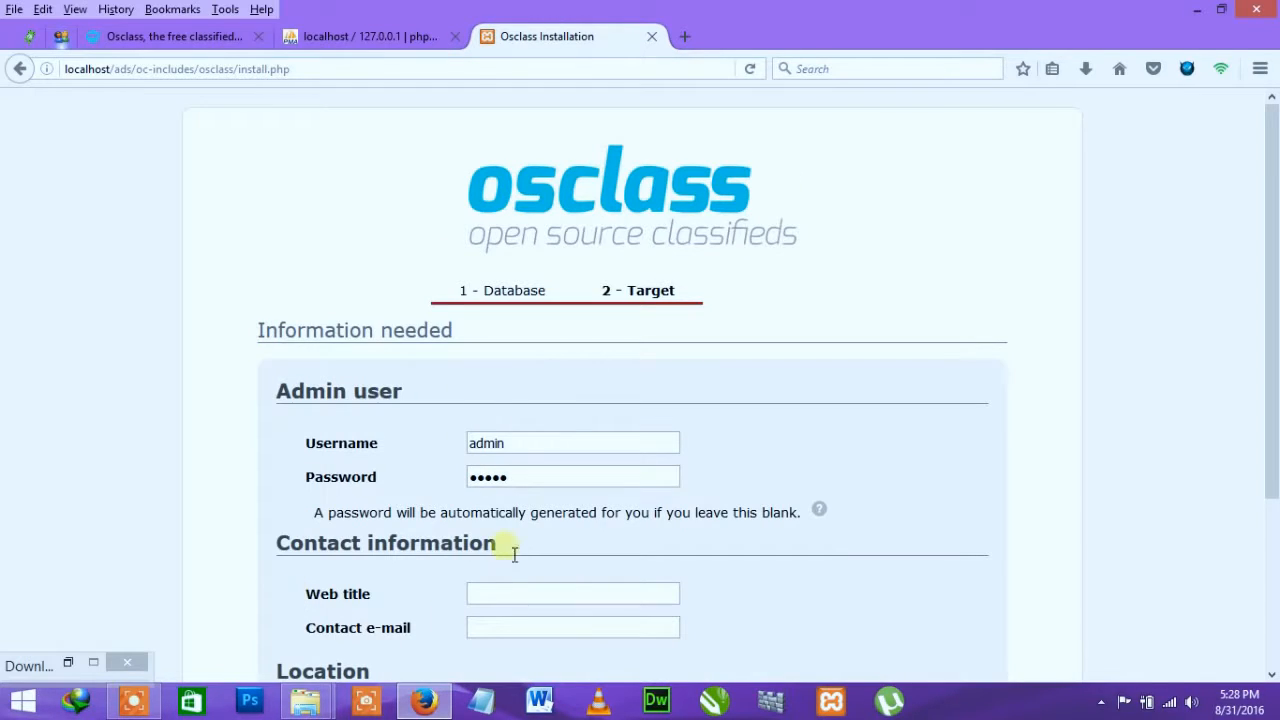
{"action": "left_click_drag", "start_coordinate": [531, 443], "coordinate": [463, 460]}
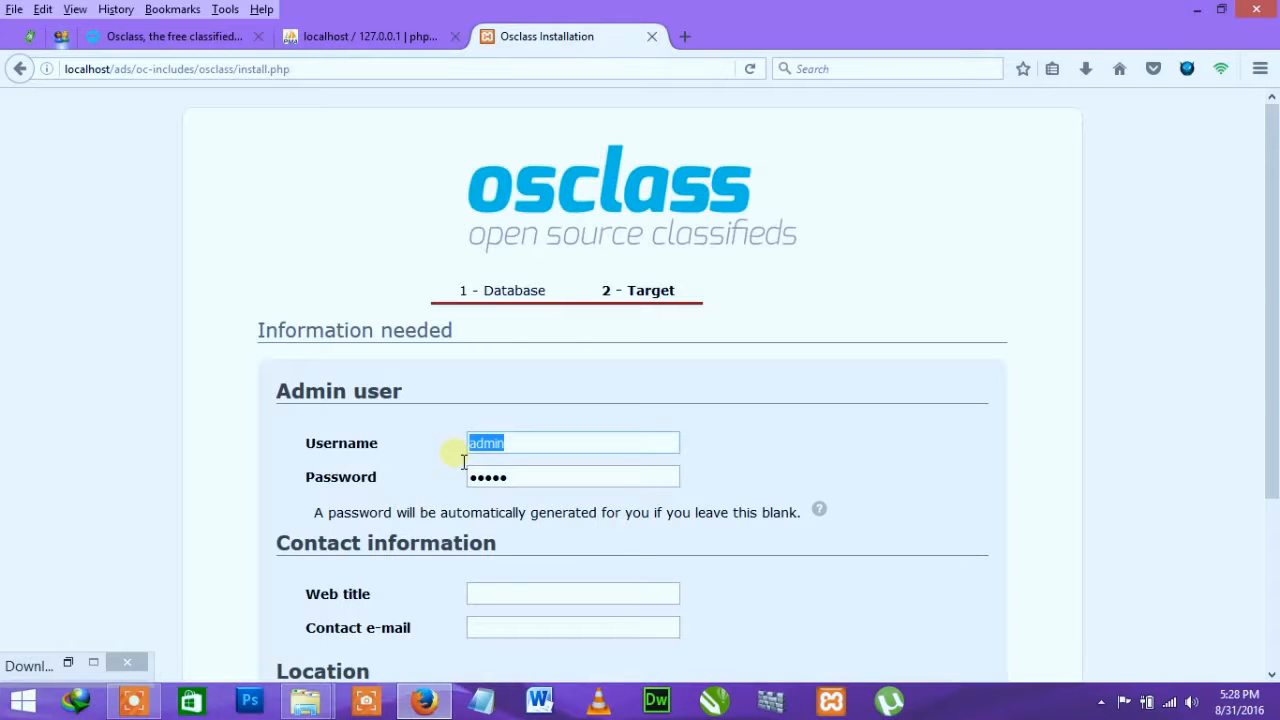
{"action": "type", "text": "ye"}
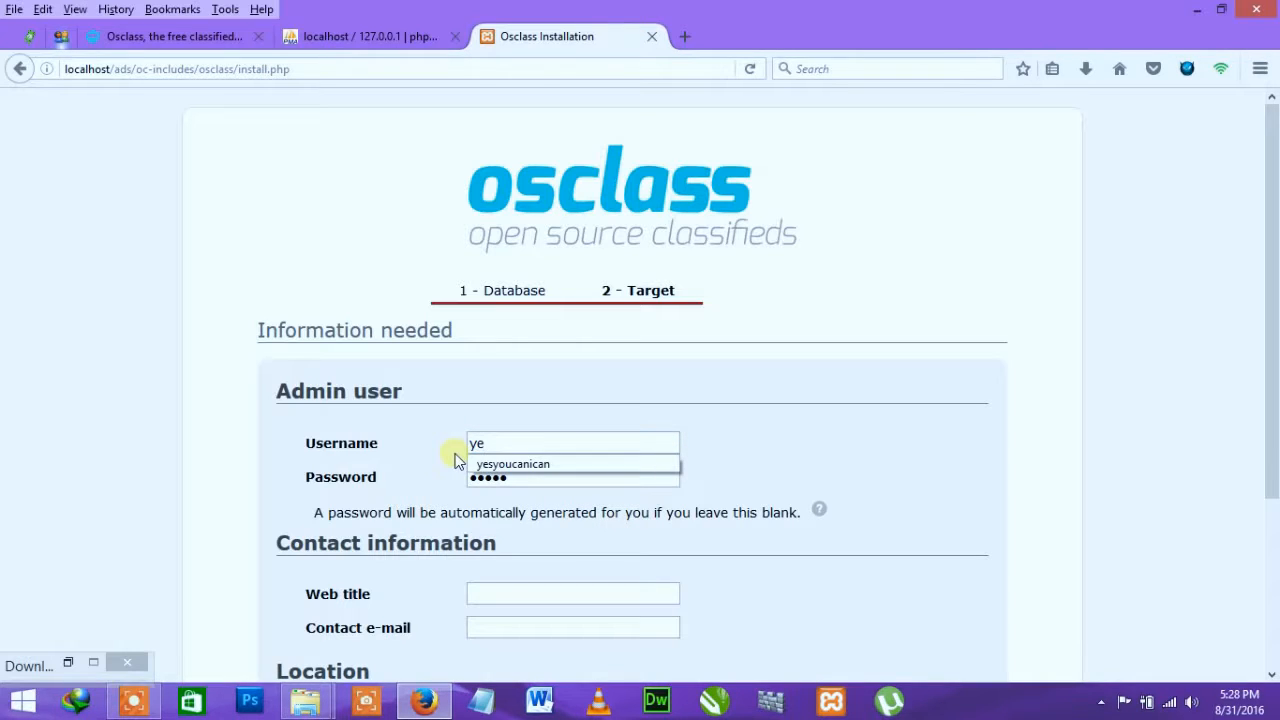
{"action": "left_click", "coordinate": [526, 465]}
{"action": "left_click_drag", "start_coordinate": [559, 481], "coordinate": [481, 497]}
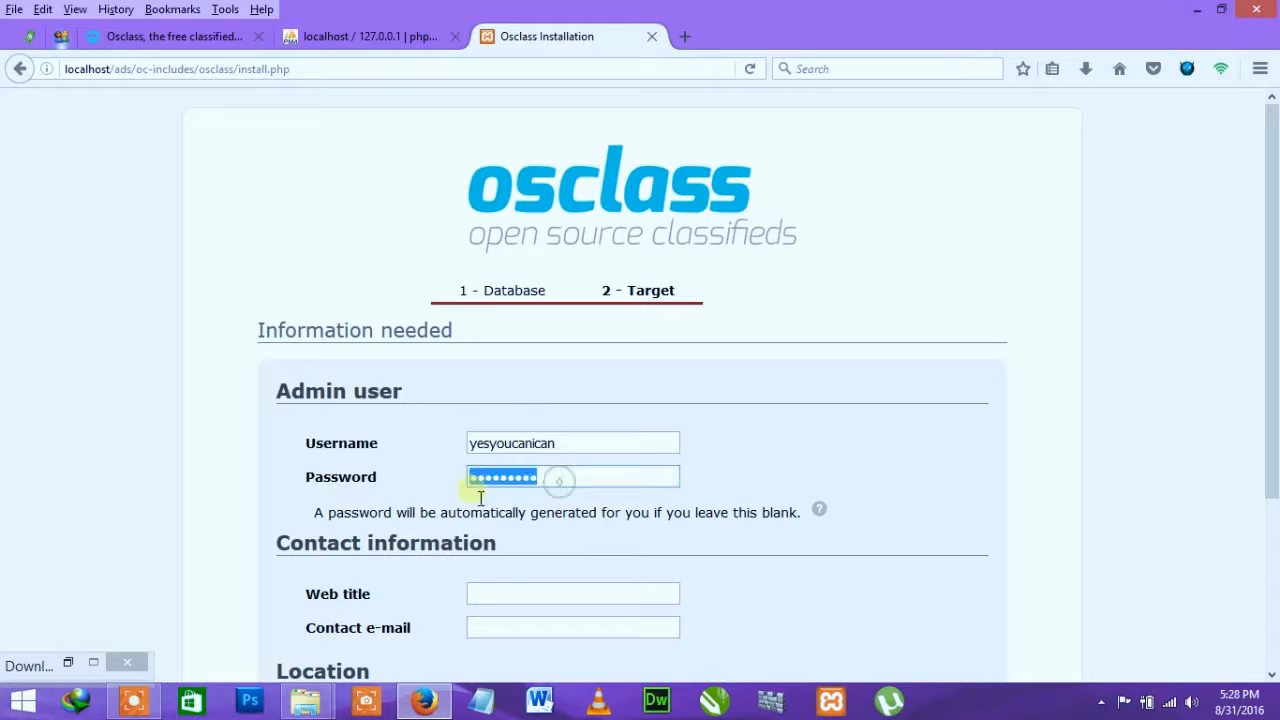
{"action": "type", "text": "a"}
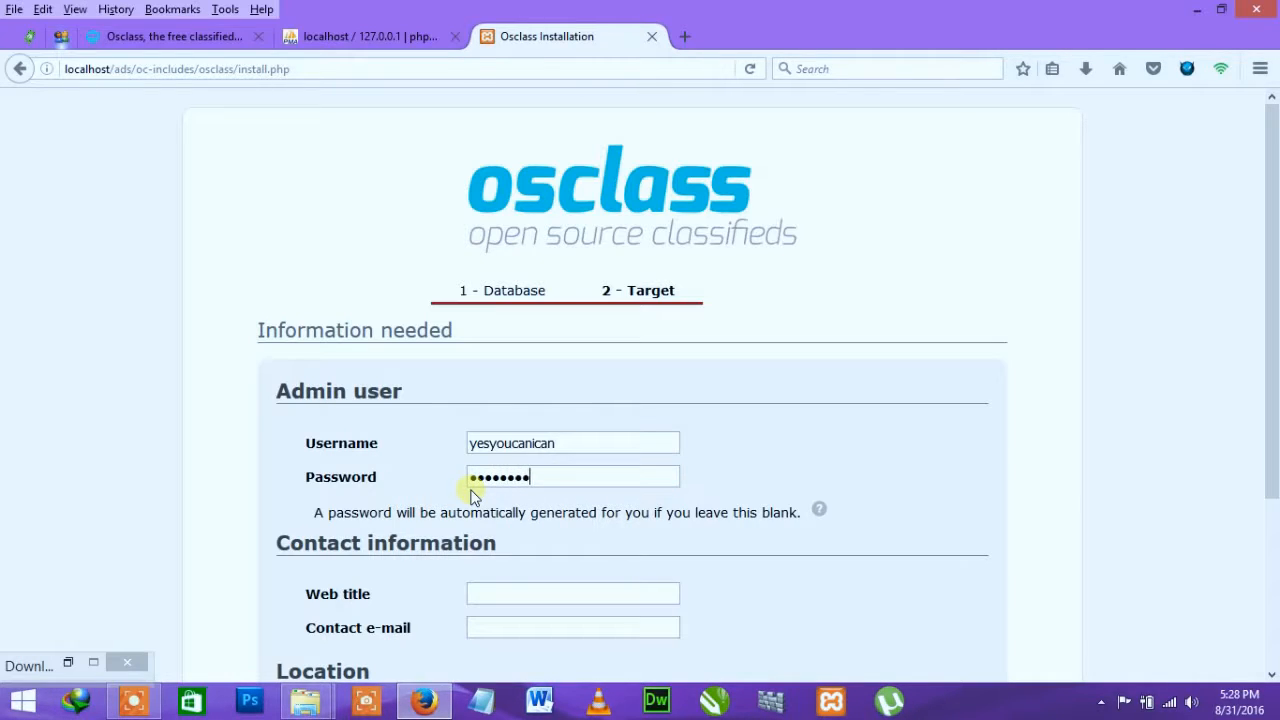
{"action": "scroll", "coordinate": [435, 570], "scroll_direction": "down", "scroll_amount": 2}
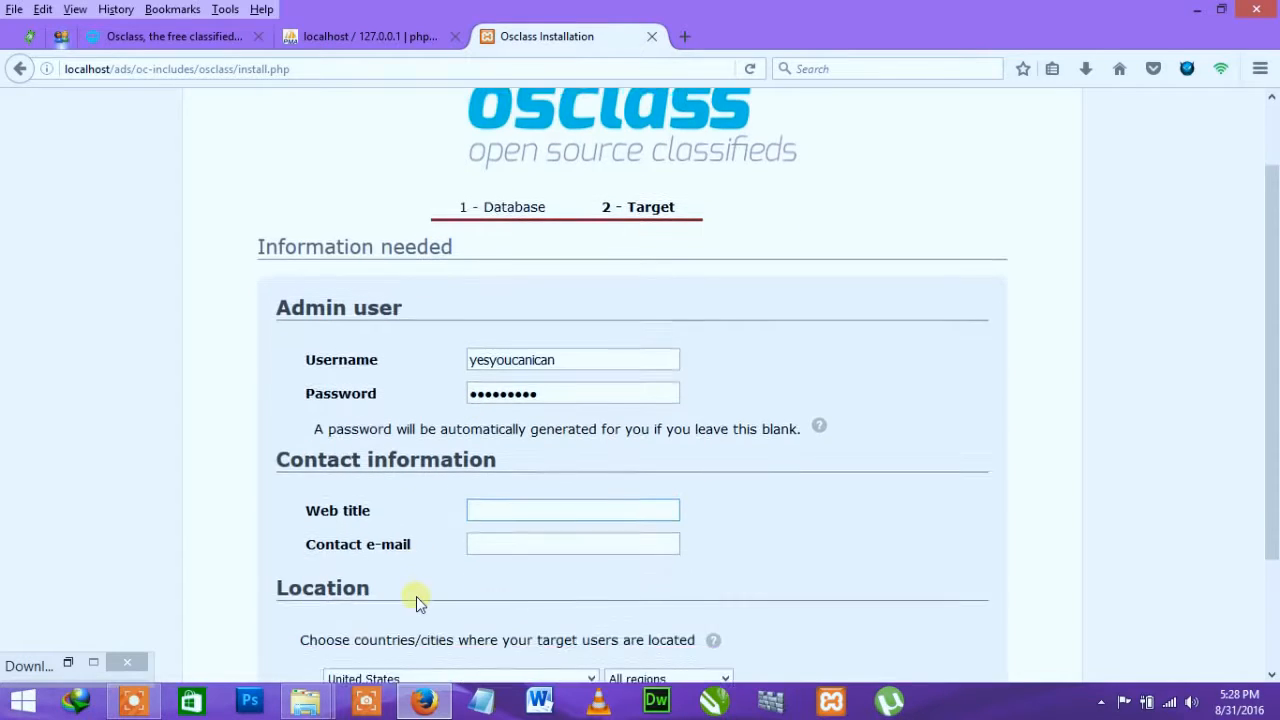
Step: Set the web title to 'Free Advertisement' and fill in the contact e-mail
{"action": "left_click", "coordinate": [505, 489]}
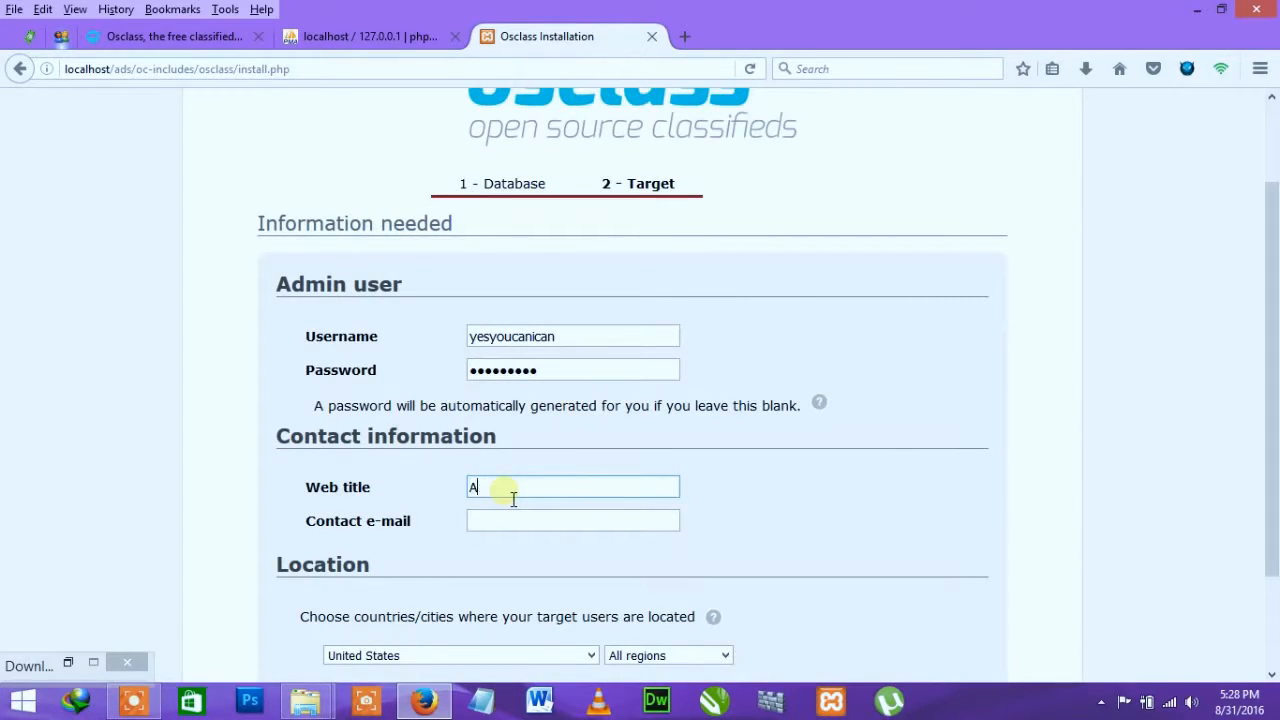
{"action": "type", "text": "Free Advertise"}
{"action": "scroll", "coordinate": [505, 497], "scroll_direction": "down", "scroll_amount": 2}
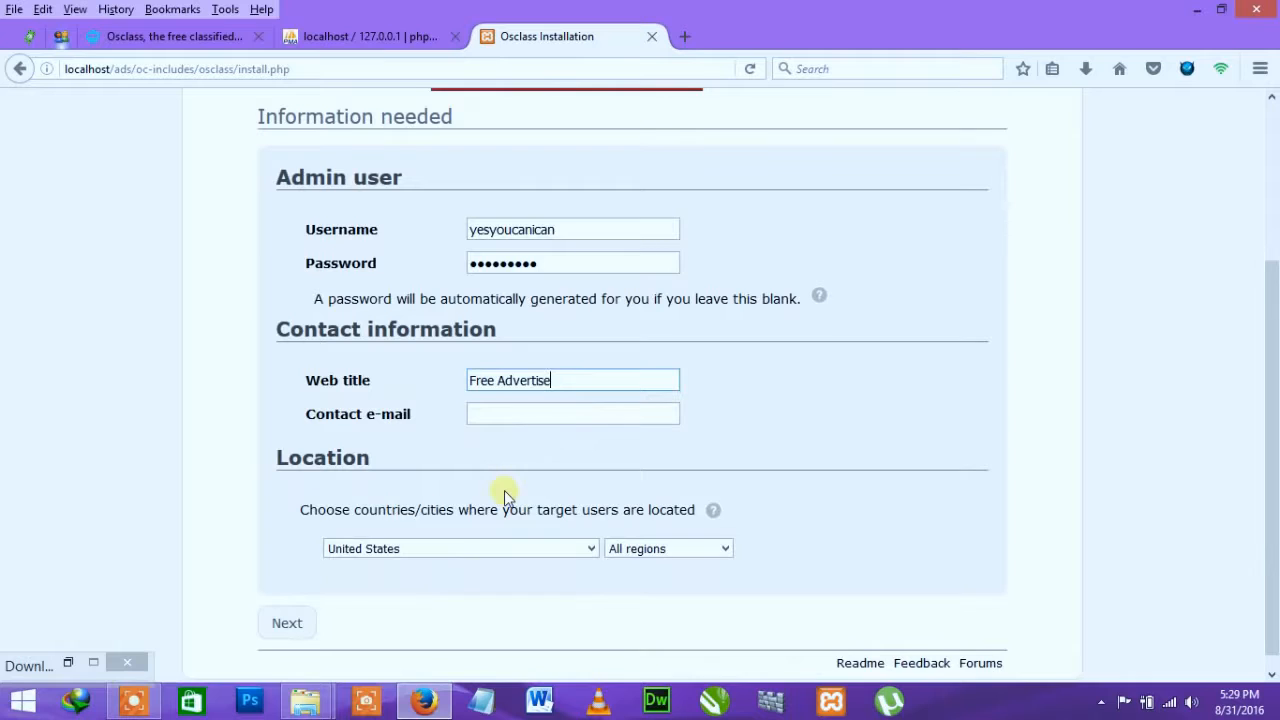
{"action": "type", "text": "sement"}
{"action": "left_click", "coordinate": [533, 421]}
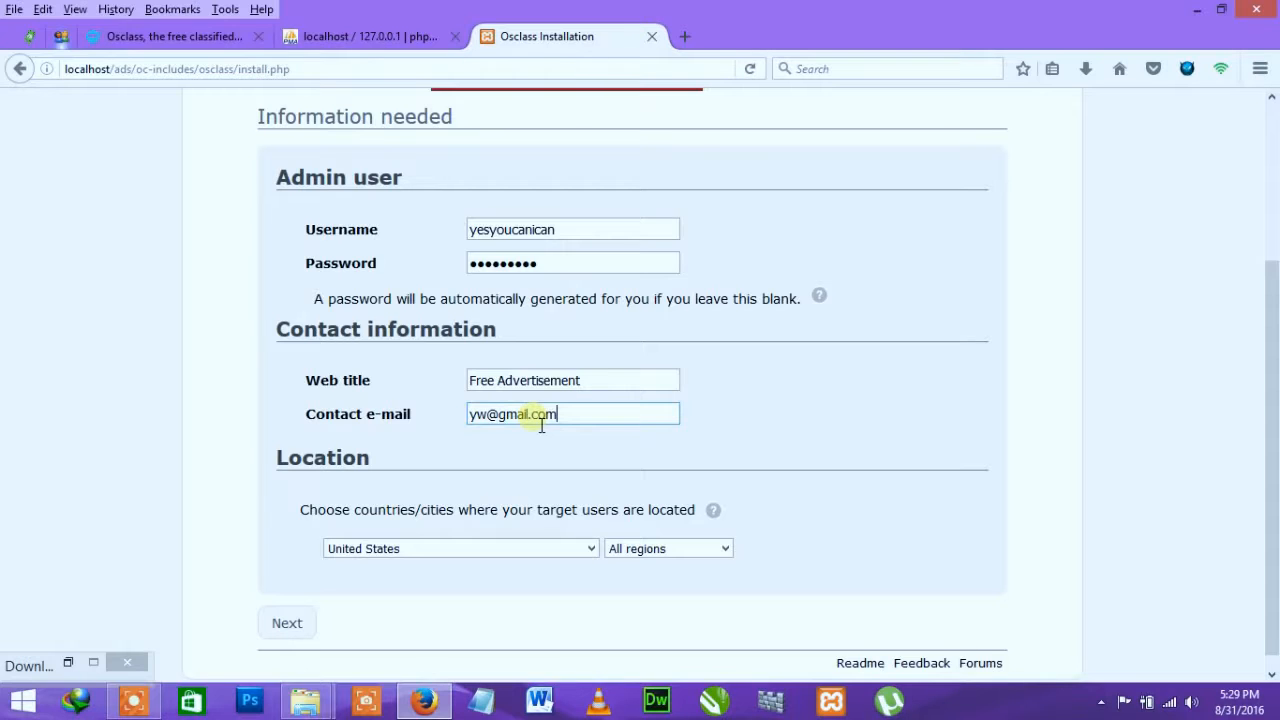
{"action": "scroll", "coordinate": [452, 468], "scroll_direction": "down", "scroll_amount": 1}
Step: Choose Ghana as the target country and submit the admin and site details
{"action": "left_click", "coordinate": [423, 532]}
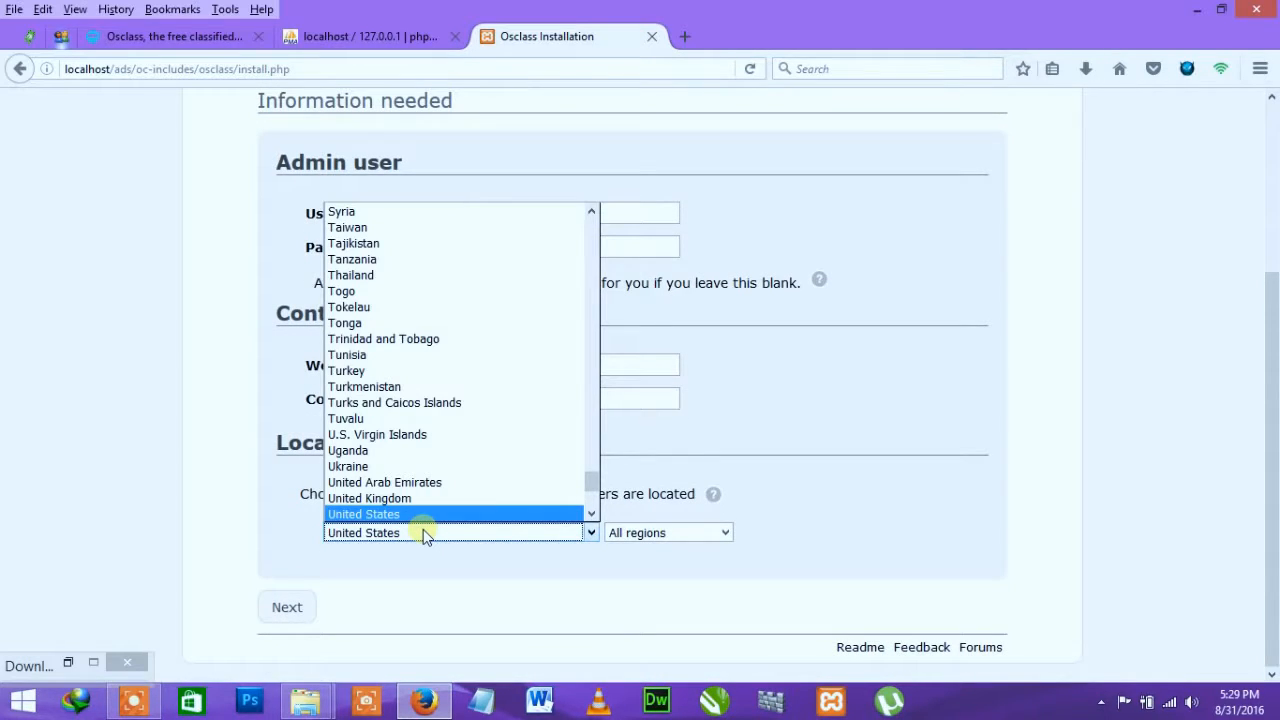
{"action": "left_click", "coordinate": [838, 480]}
{"action": "left_click", "coordinate": [725, 532]}
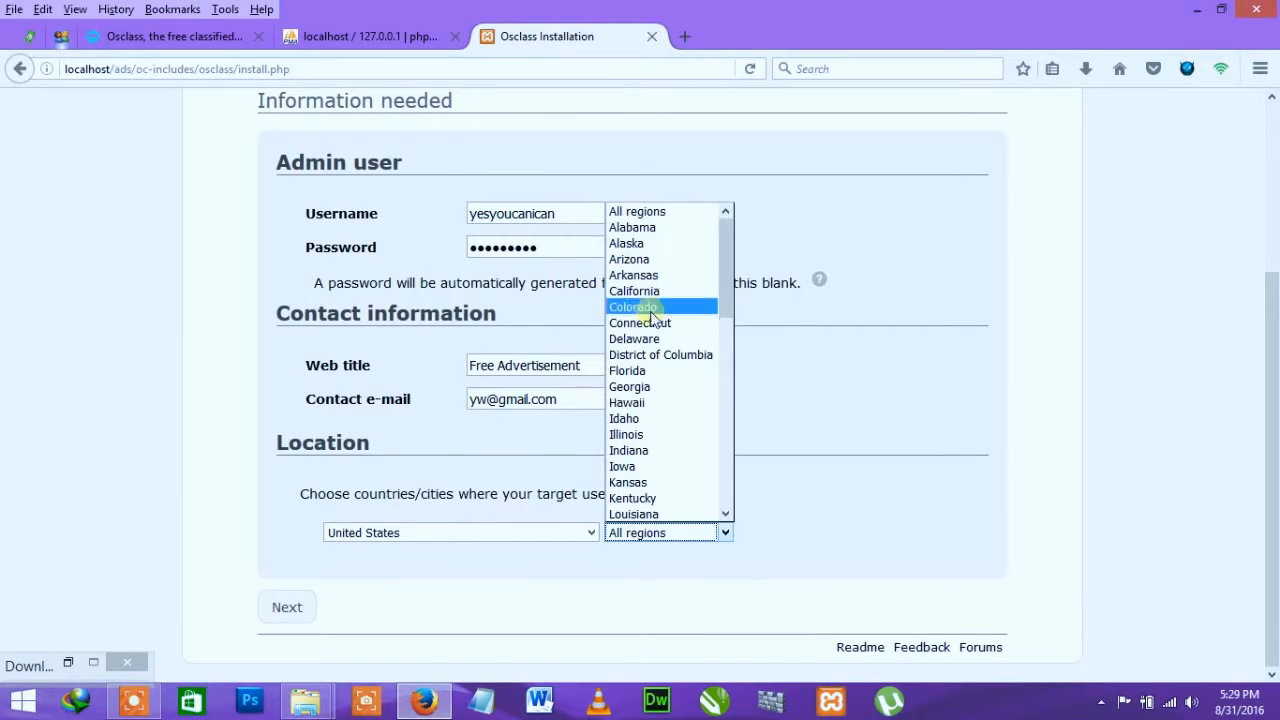
{"action": "left_click", "coordinate": [642, 388]}
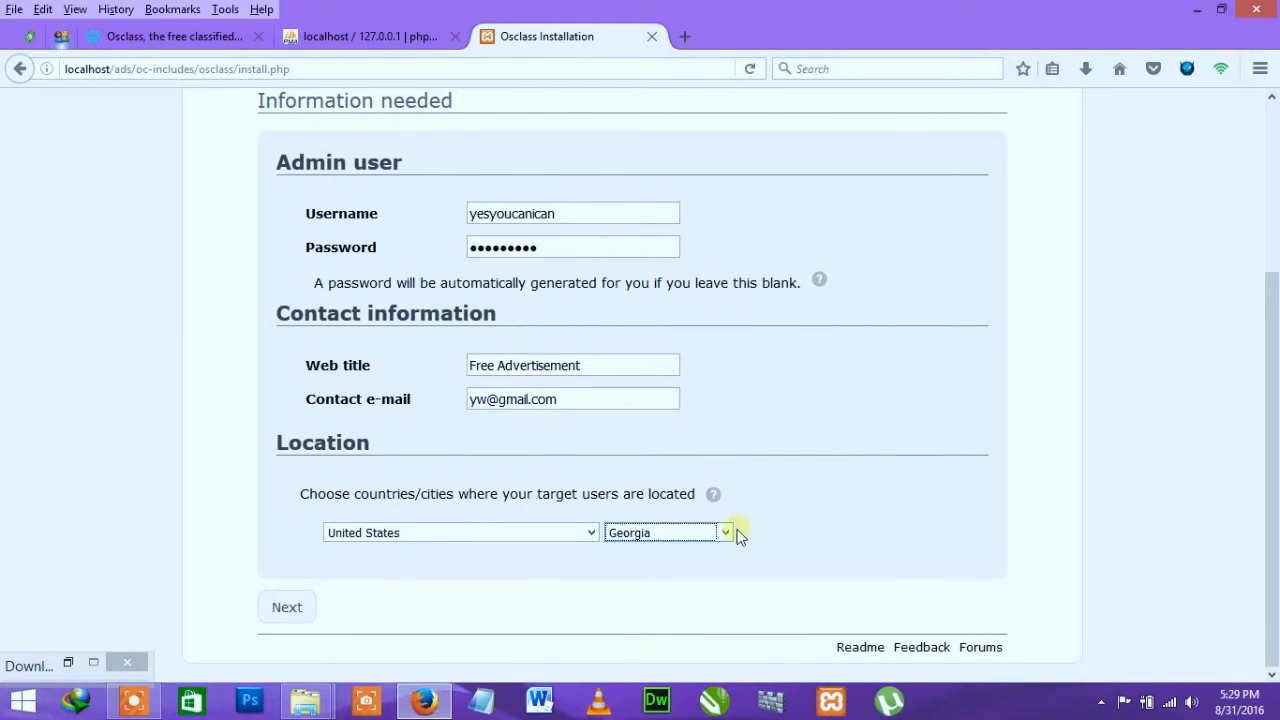
{"action": "left_click", "coordinate": [482, 540]}
{"action": "key", "text": "g"}
{"action": "key", "text": "h"}
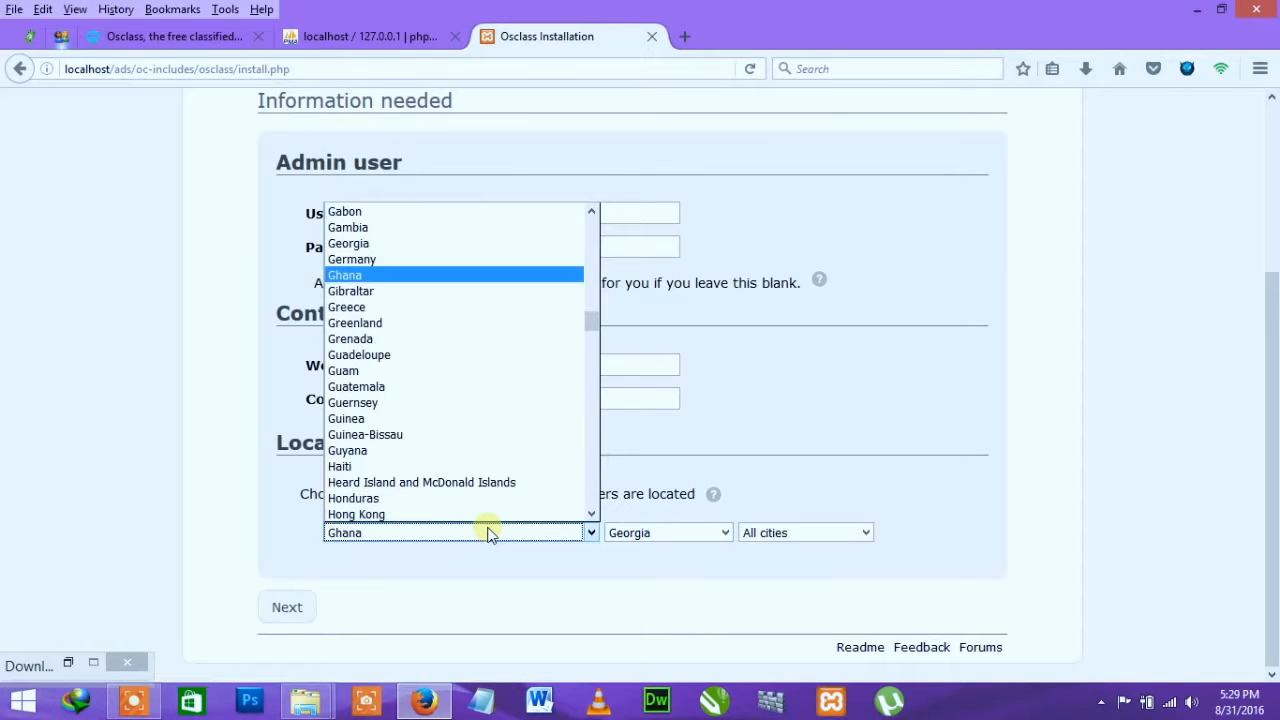
{"action": "left_click", "coordinate": [412, 275]}
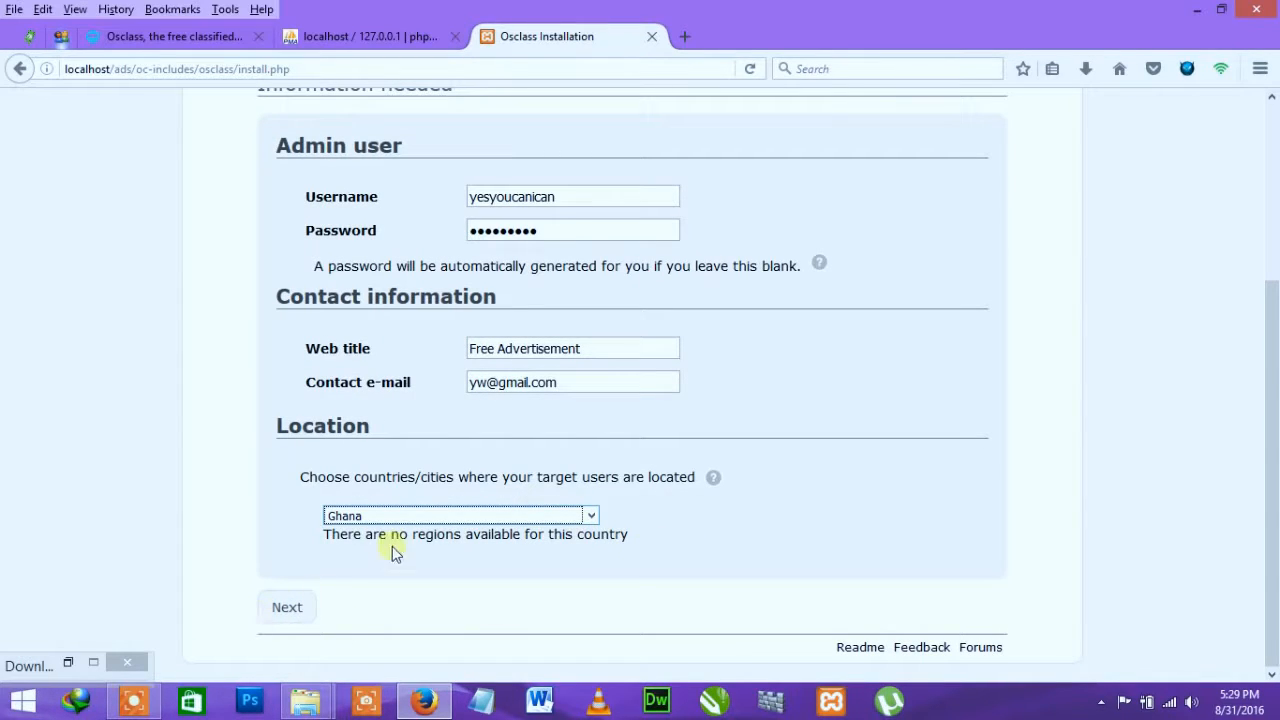
{"action": "left_click", "coordinate": [291, 614]}
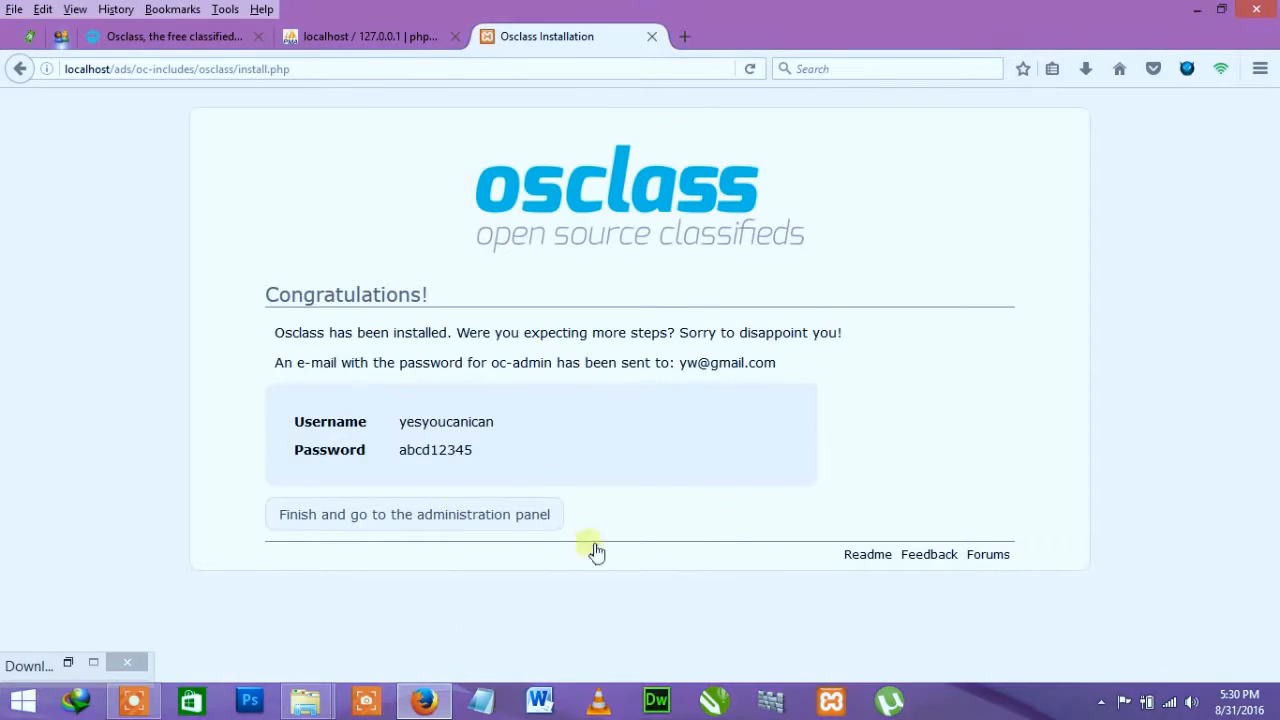
Step: Copy the generated admin password and open the Free Advertisement admin login page in its new tab
{"action": "left_click_drag", "start_coordinate": [476, 451], "coordinate": [441, 455]}
{"action": "left_click", "coordinate": [480, 451]}
{"action": "double_click", "coordinate": [478, 451]}
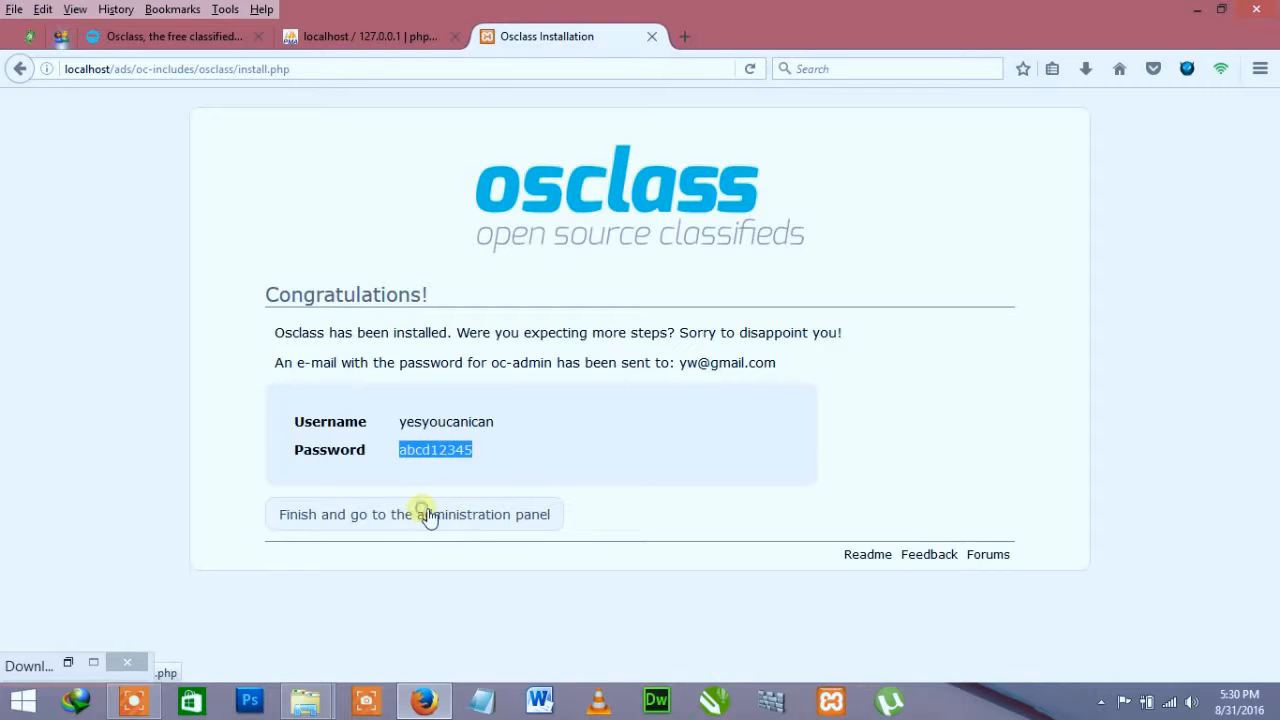
{"action": "left_click", "coordinate": [428, 516]}
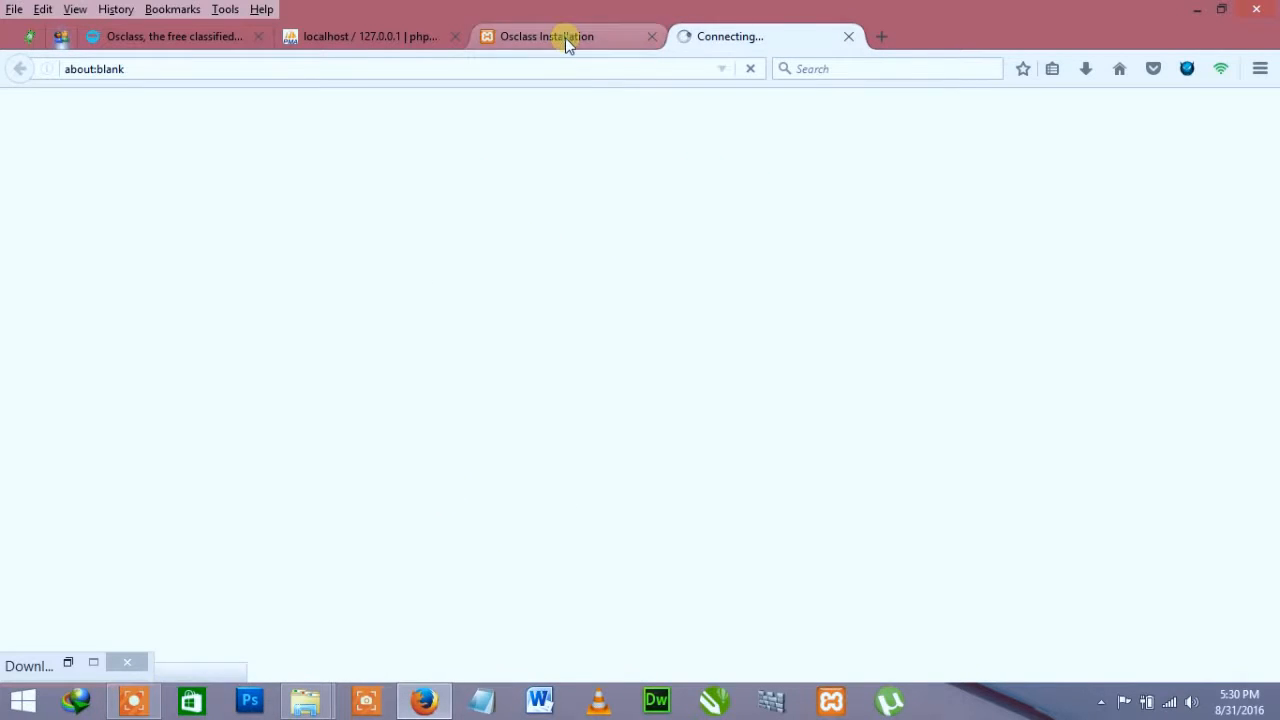
{"action": "left_click", "coordinate": [565, 37]}
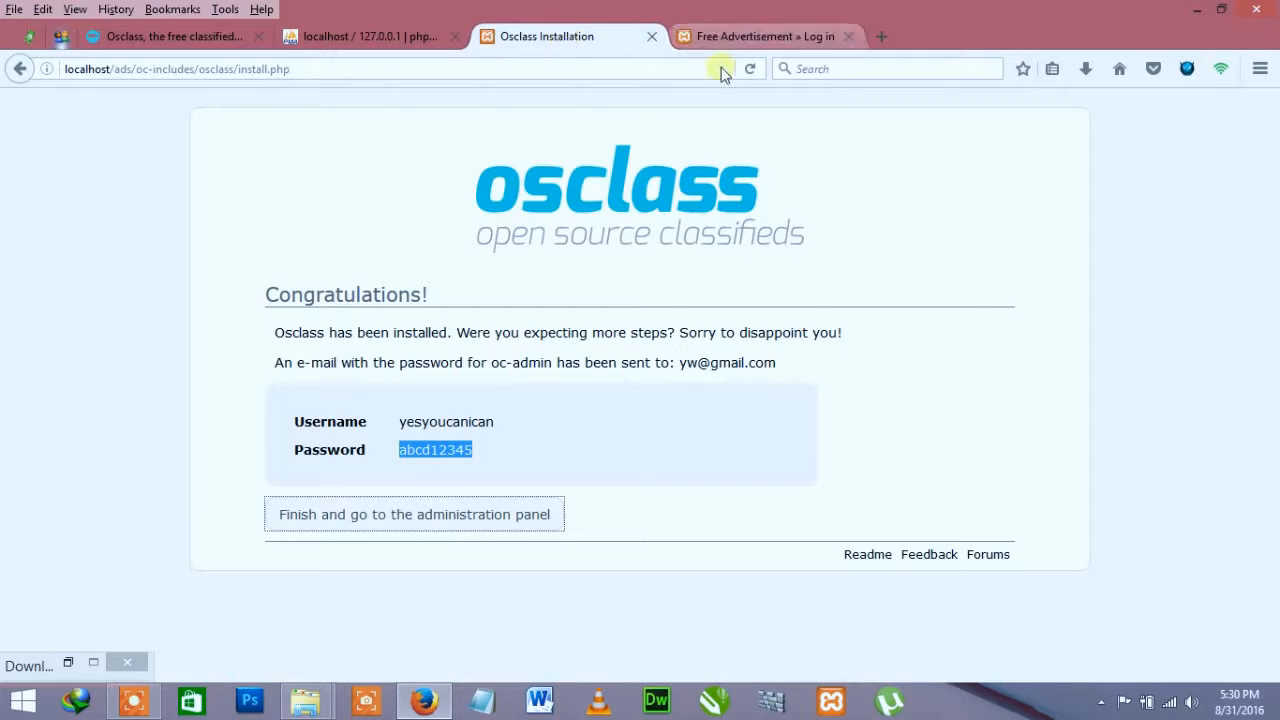
{"action": "left_click", "coordinate": [730, 36]}
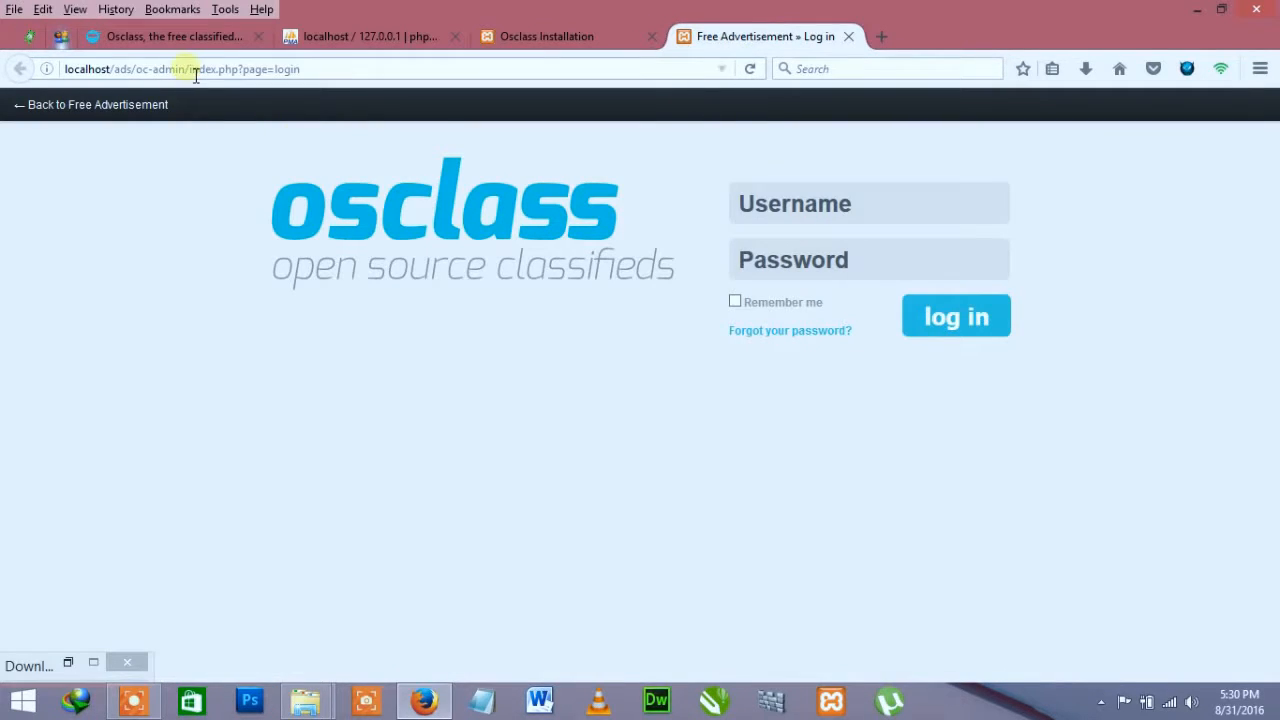
Step: Inspect the oc-admin part of the login page address
{"action": "left_click_drag", "start_coordinate": [186, 69], "coordinate": [64, 69]}
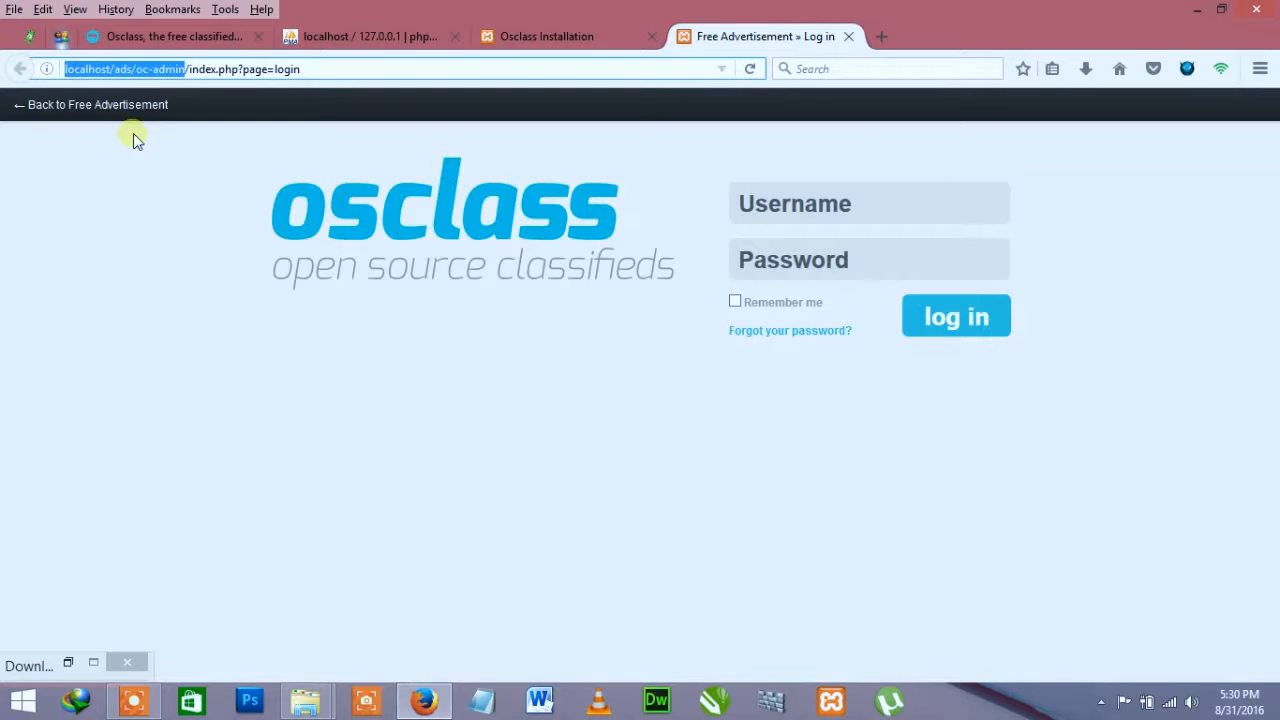
{"action": "left_click", "coordinate": [136, 71]}
{"action": "left_click_drag", "start_coordinate": [136, 69], "coordinate": [186, 73]}
{"action": "left_click", "coordinate": [207, 70]}
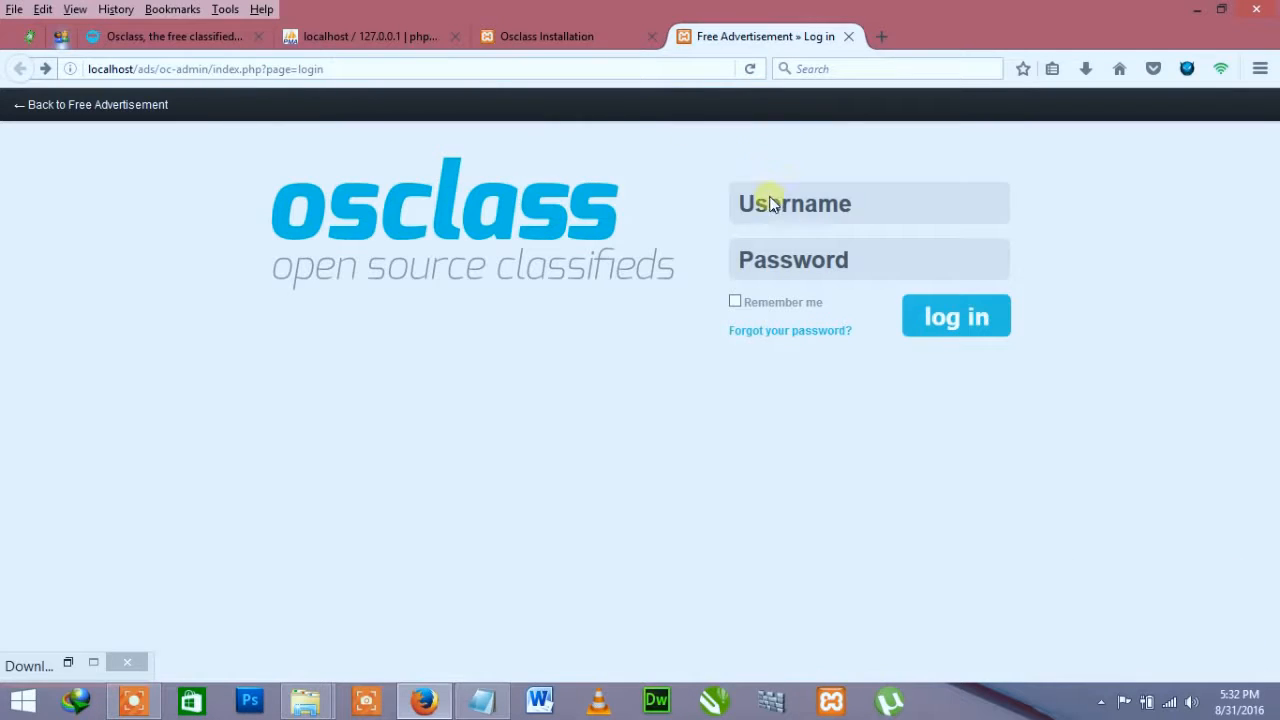
Step: Log in with the saved admin username and pasted password, dismissing Firefox's save-login prompt
{"action": "left_click", "coordinate": [772, 203]}
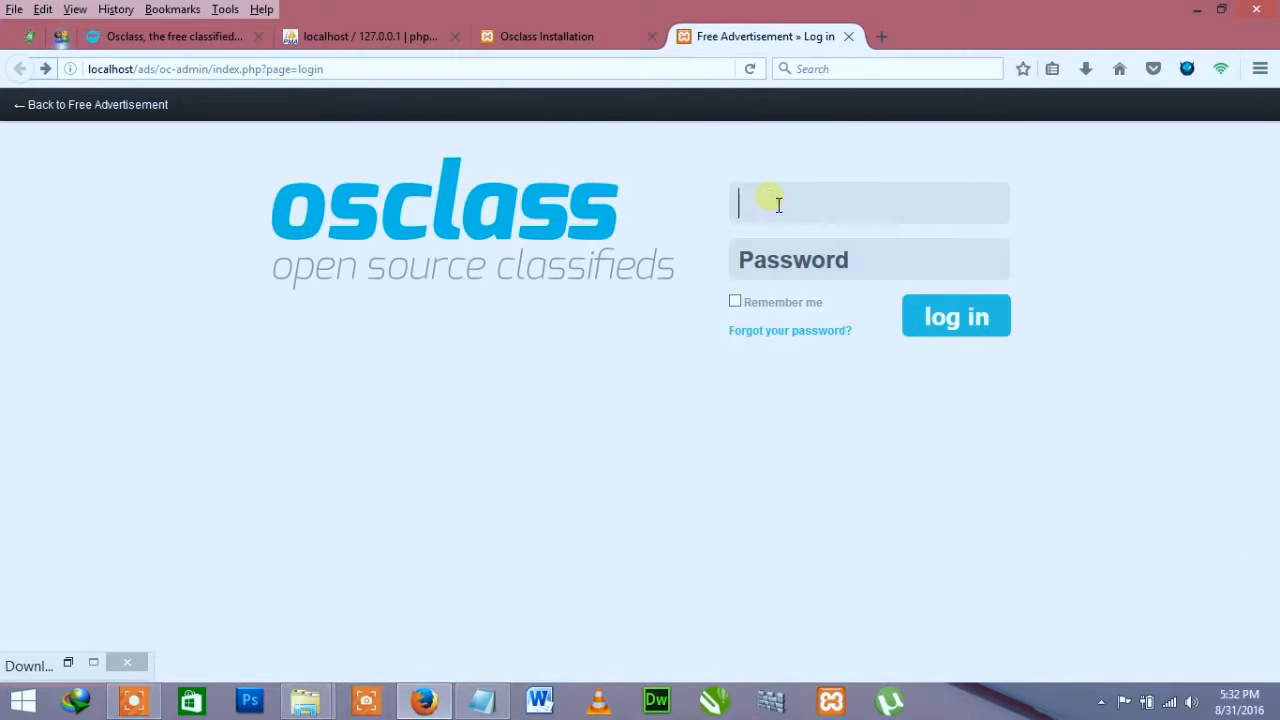
{"action": "type", "text": "yes"}
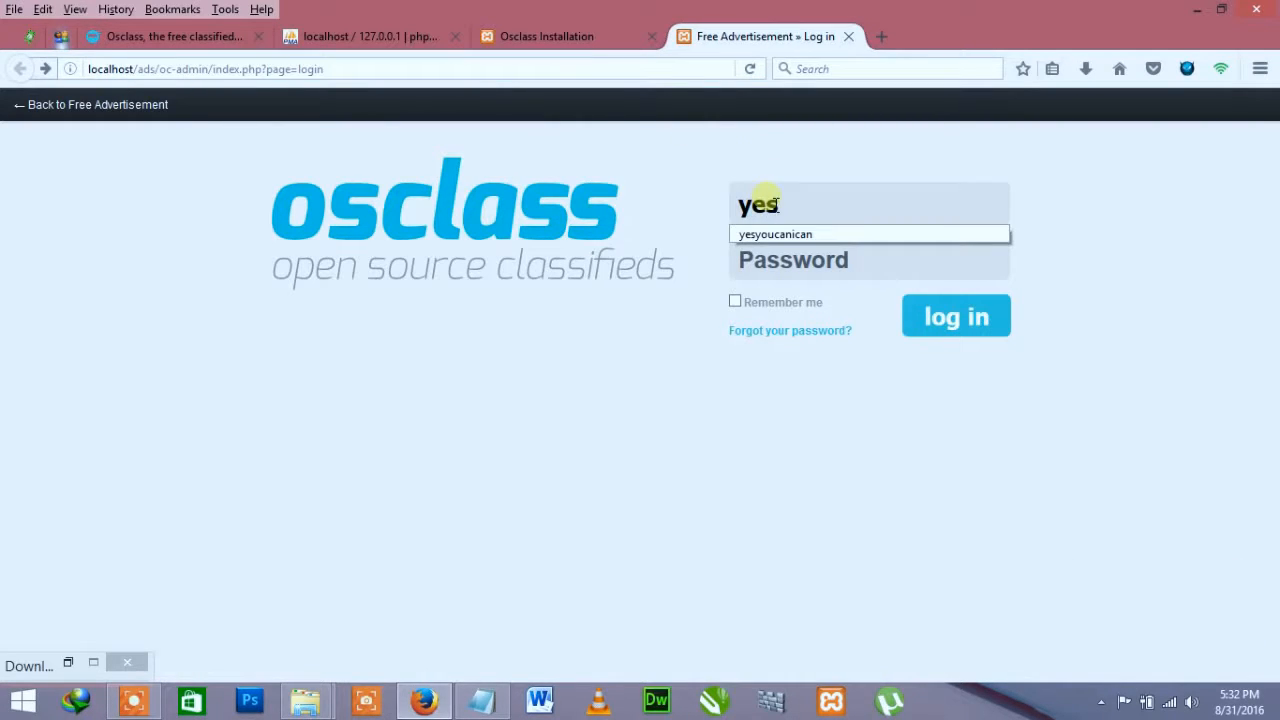
{"action": "key", "text": "Down"}
{"action": "key", "text": "Return"}
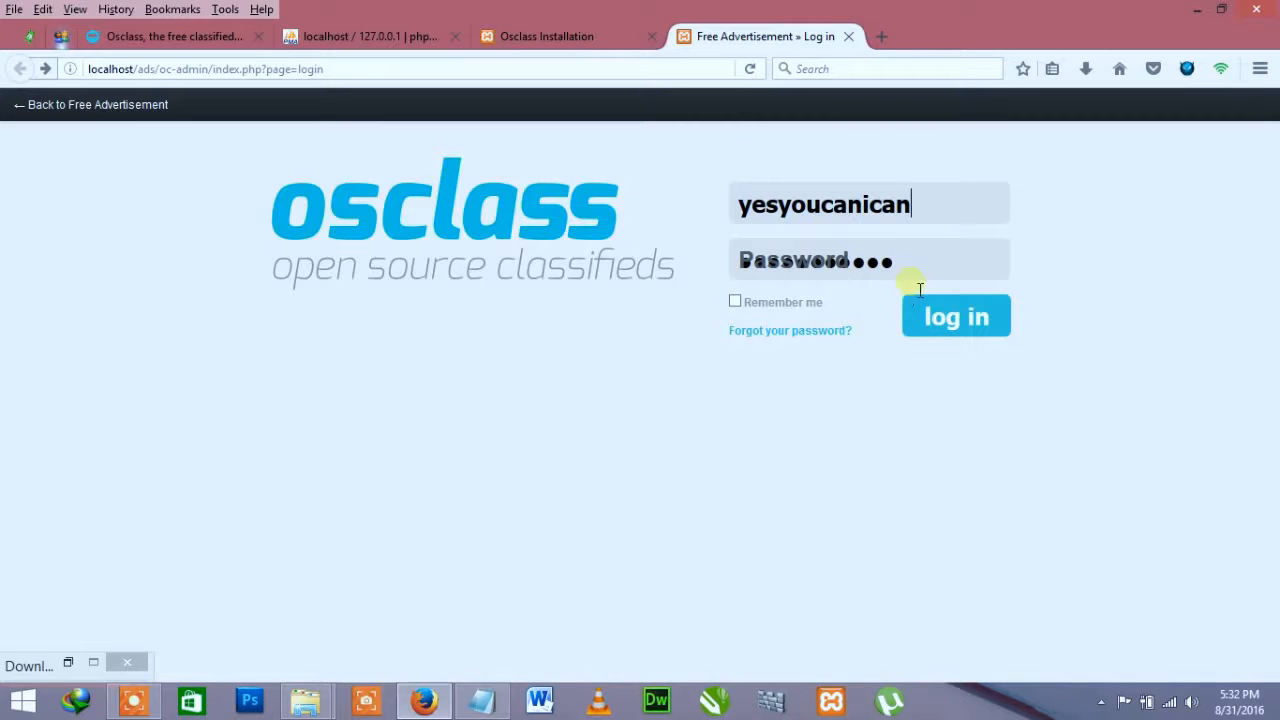
{"action": "key", "text": "Tab"}
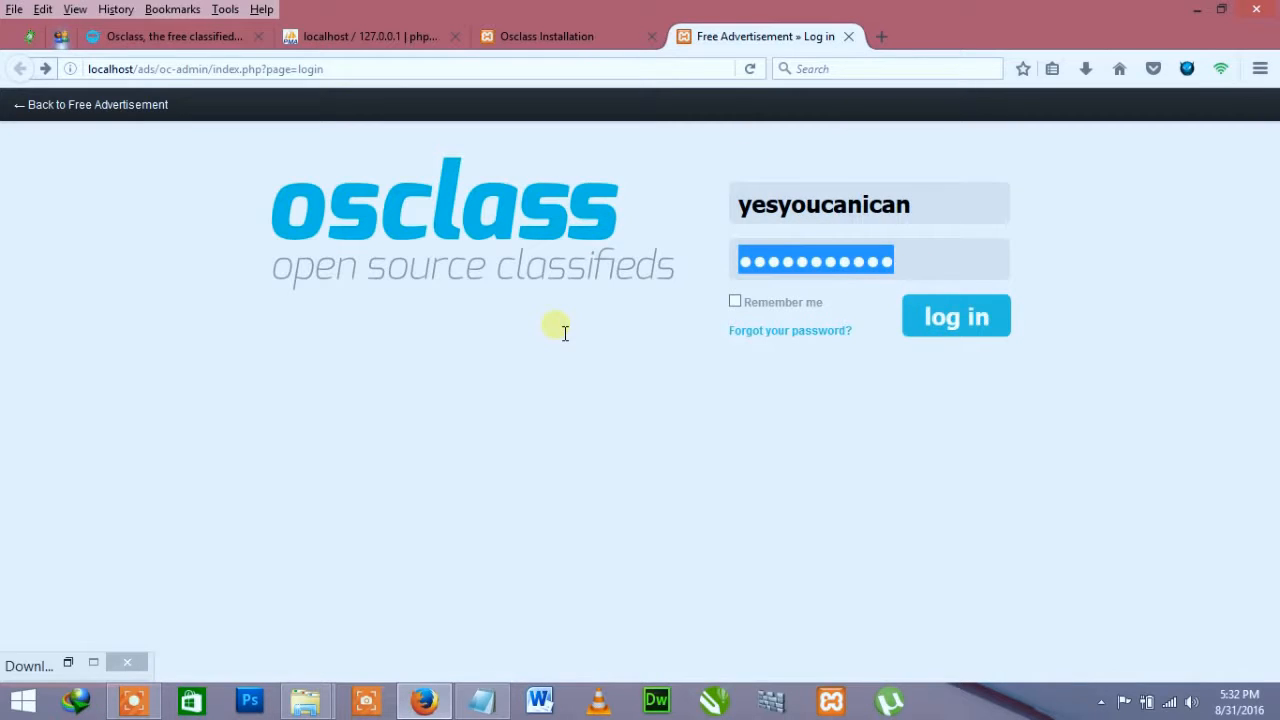
{"action": "key", "text": "ctrl+v"}
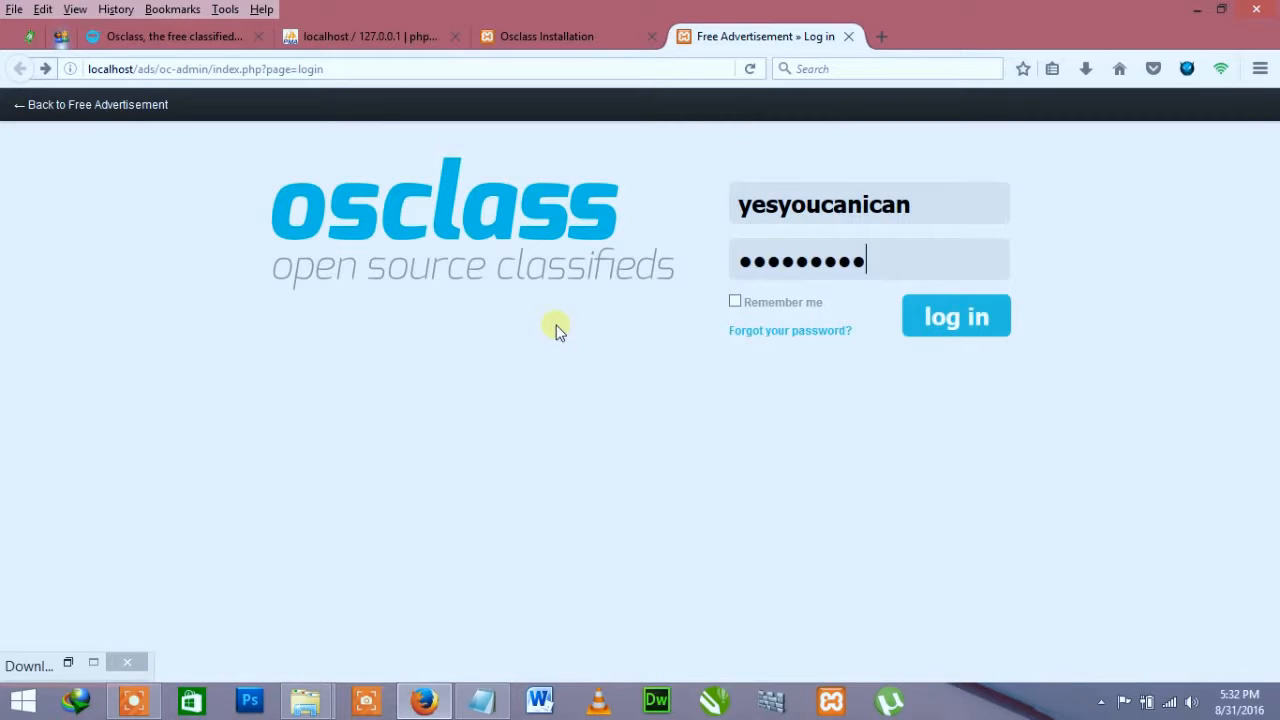
{"action": "left_click", "coordinate": [957, 317]}
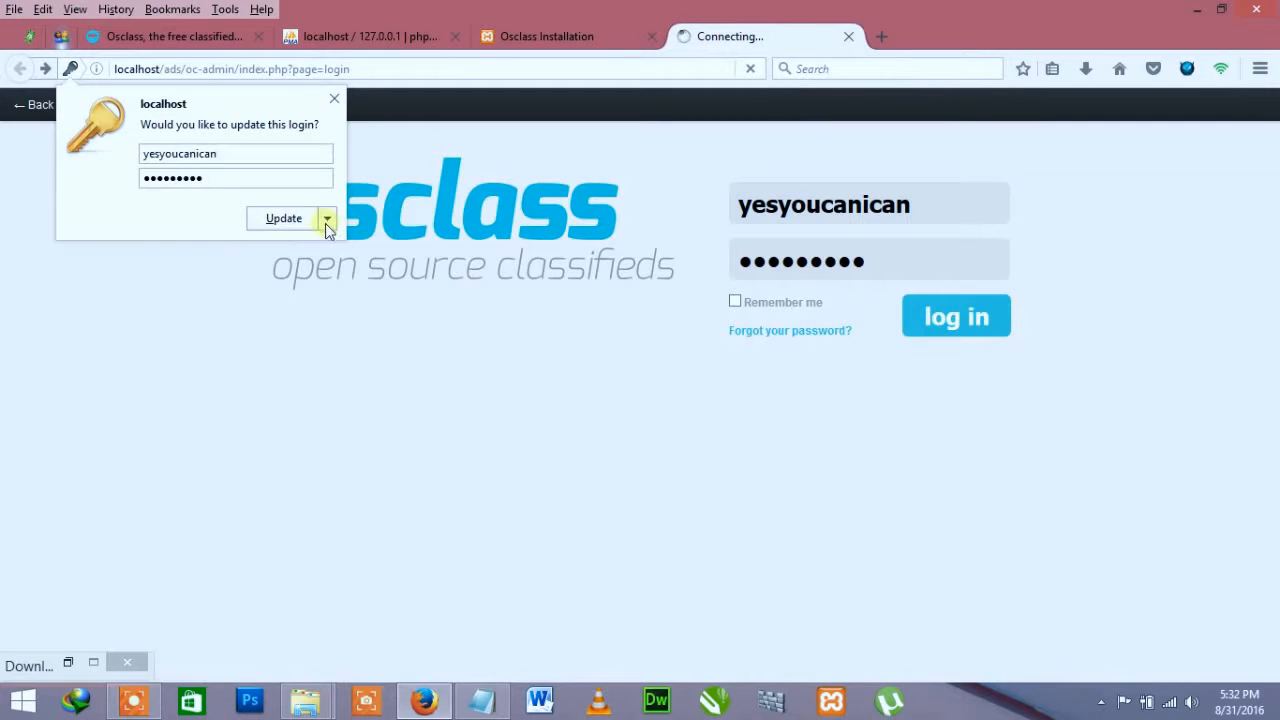
{"action": "left_click", "coordinate": [319, 219]}
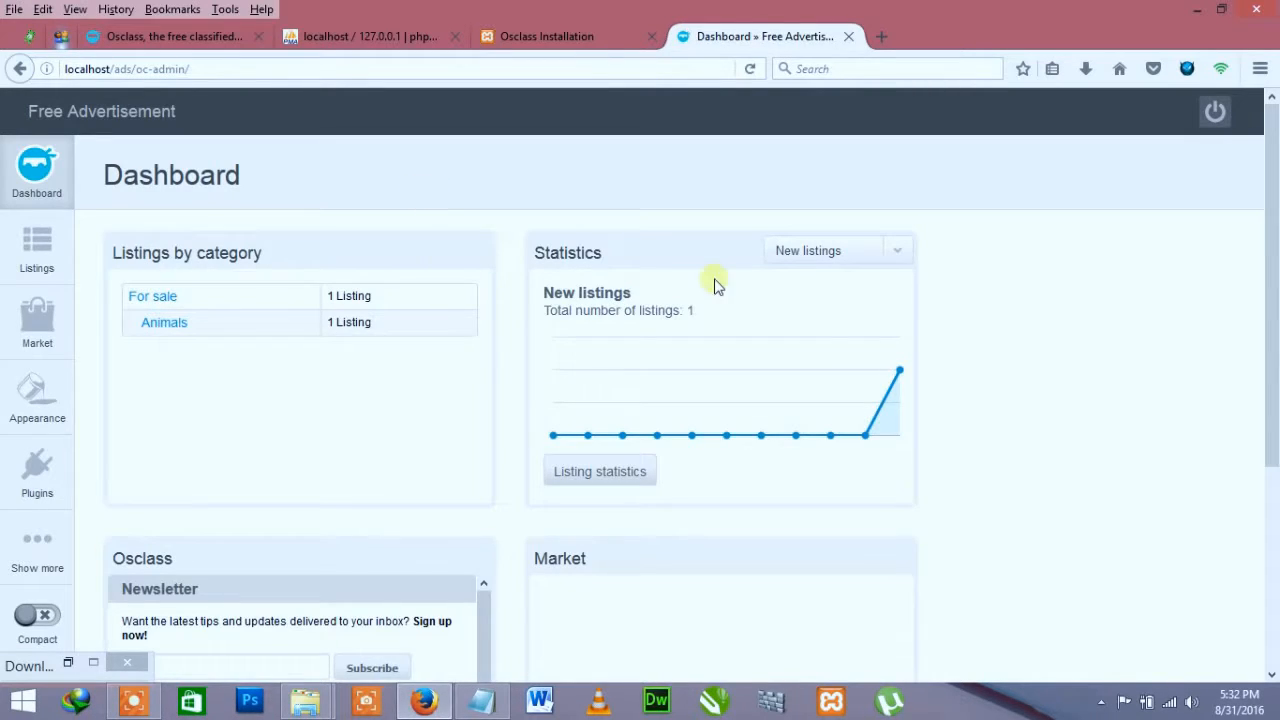
Step: Switch the Dashboard statistics chart to New users, then back to New listings
{"action": "scroll", "coordinate": [826, 429], "scroll_direction": "down", "scroll_amount": 3}
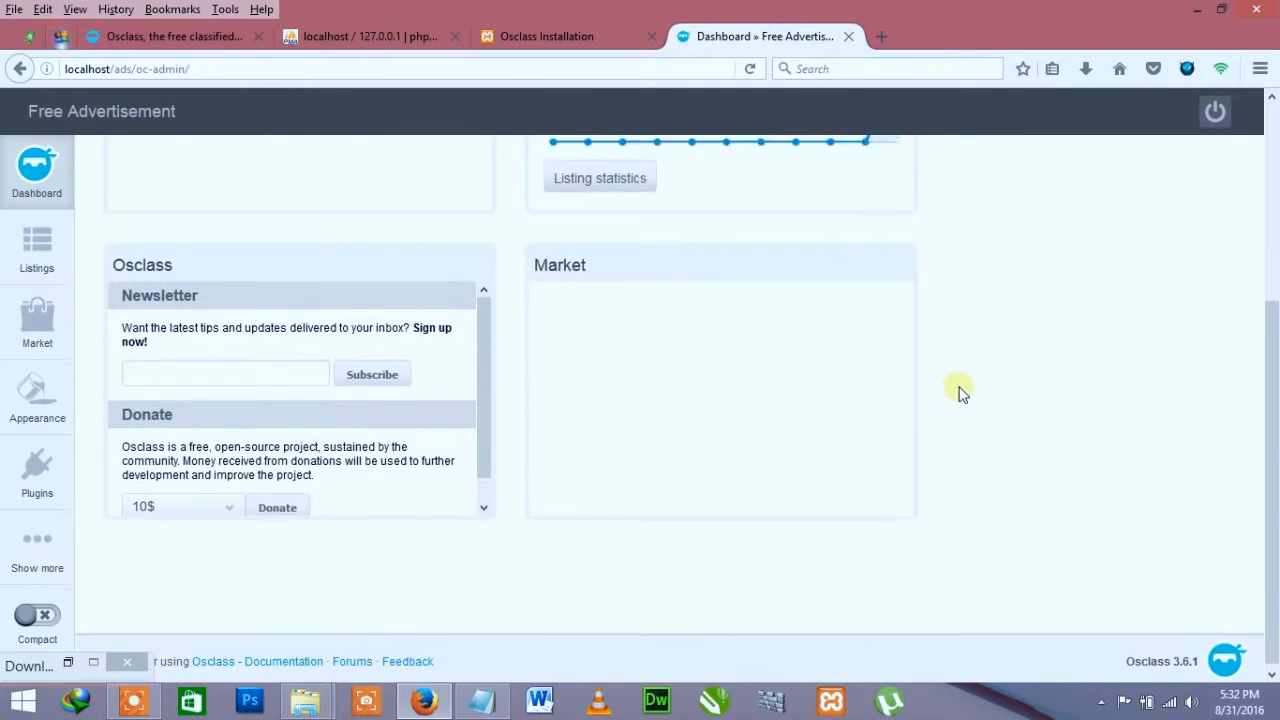
{"action": "scroll", "coordinate": [957, 389], "scroll_direction": "up", "scroll_amount": 3}
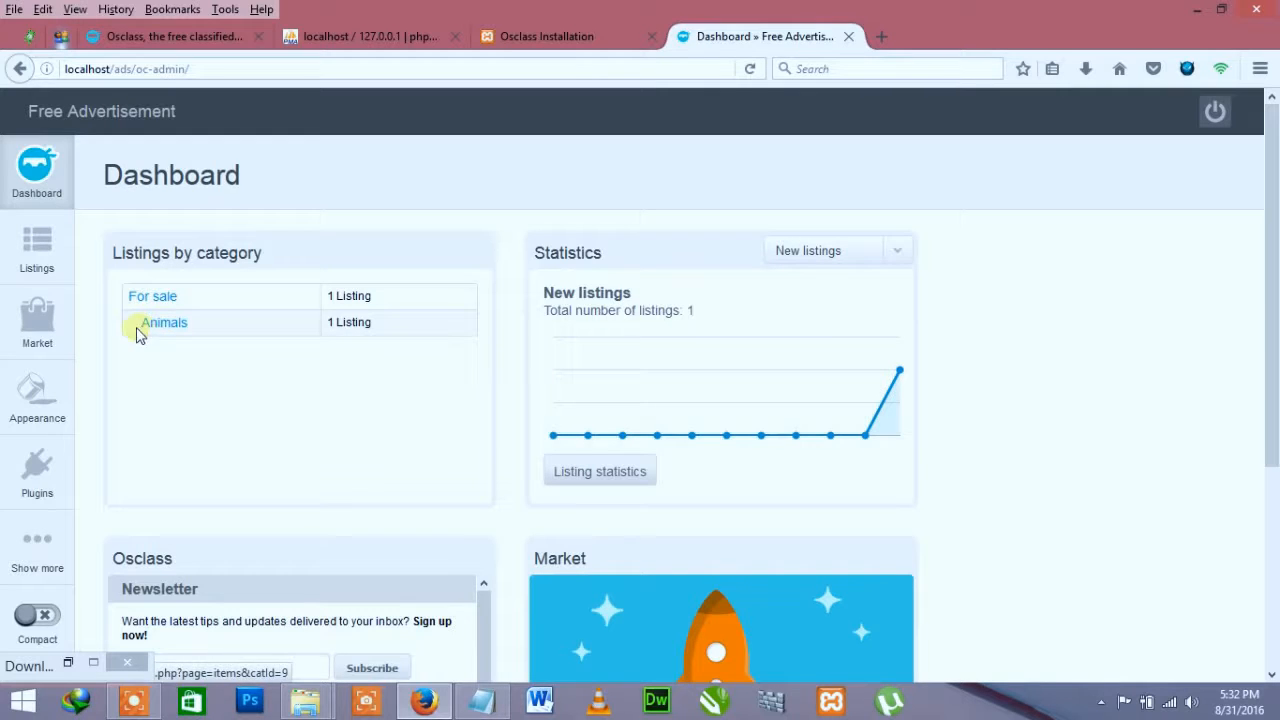
{"action": "left_click_drag", "start_coordinate": [528, 254], "coordinate": [606, 260]}
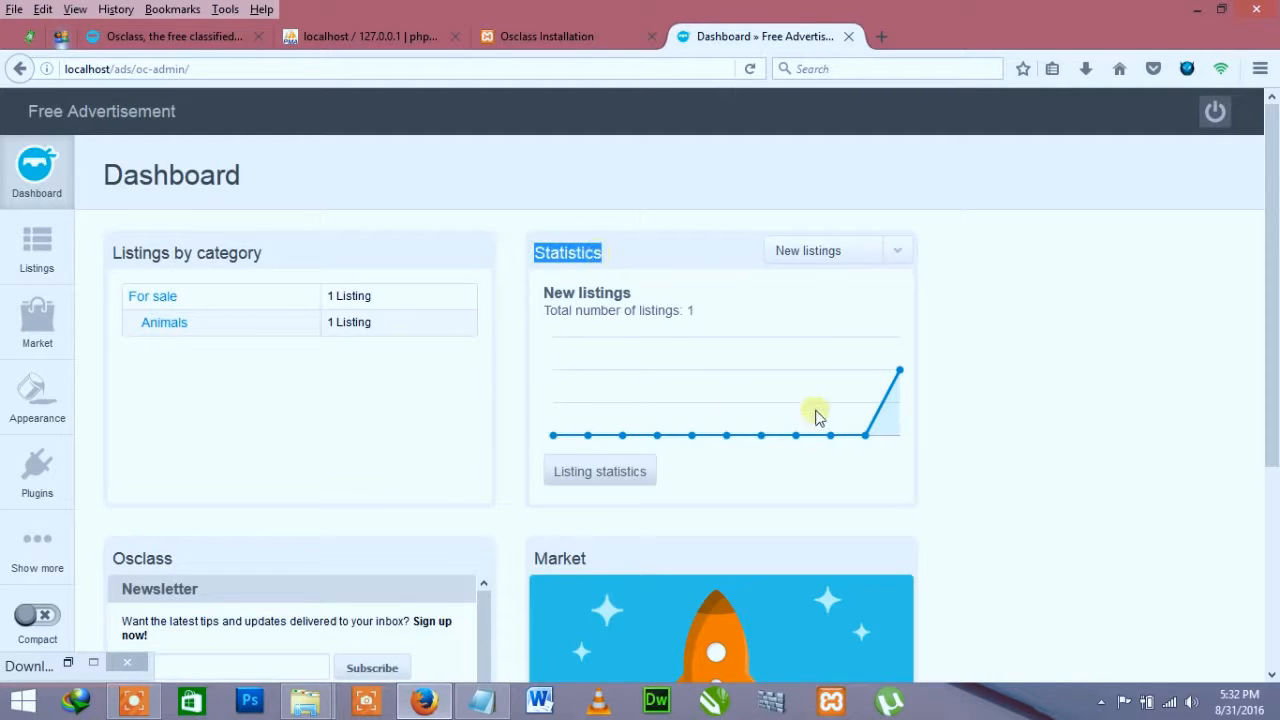
{"action": "scroll", "coordinate": [835, 410], "scroll_direction": "down", "scroll_amount": 2}
{"action": "scroll", "coordinate": [790, 370], "scroll_direction": "up", "scroll_amount": 2}
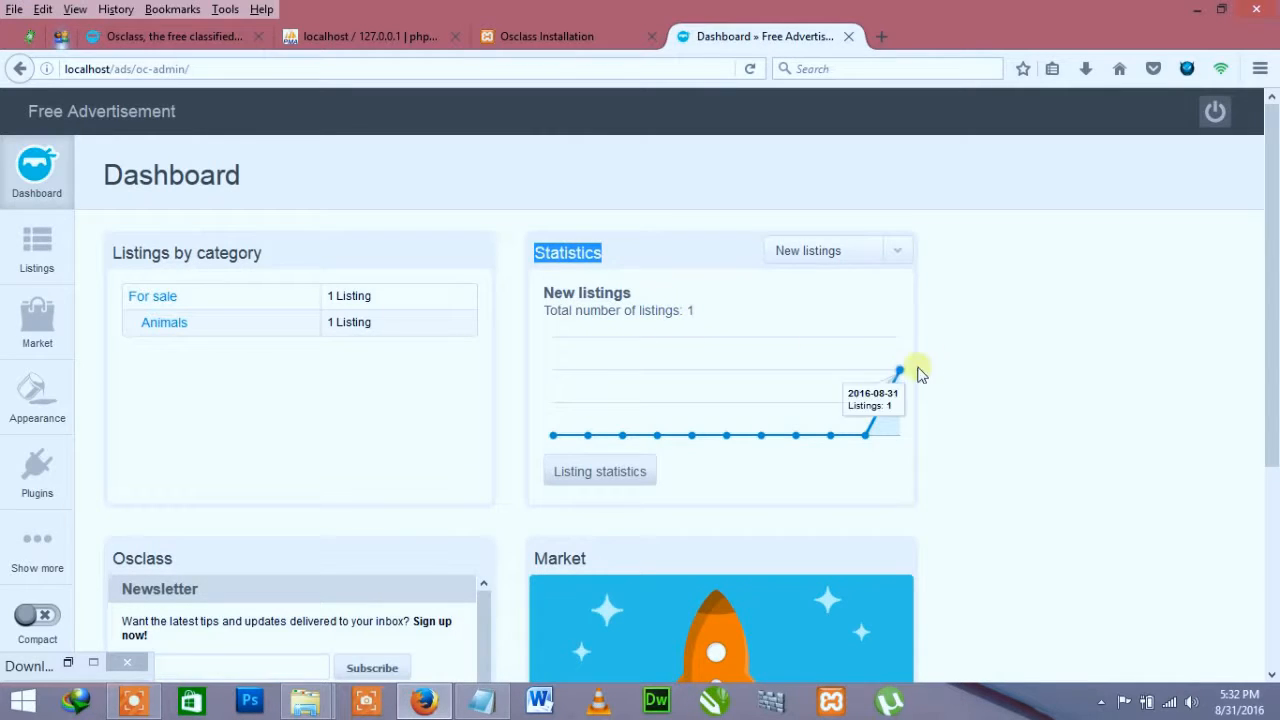
{"action": "scroll", "coordinate": [729, 457], "scroll_direction": "down", "scroll_amount": 4}
{"action": "scroll", "coordinate": [733, 460], "scroll_direction": "up", "scroll_amount": 4}
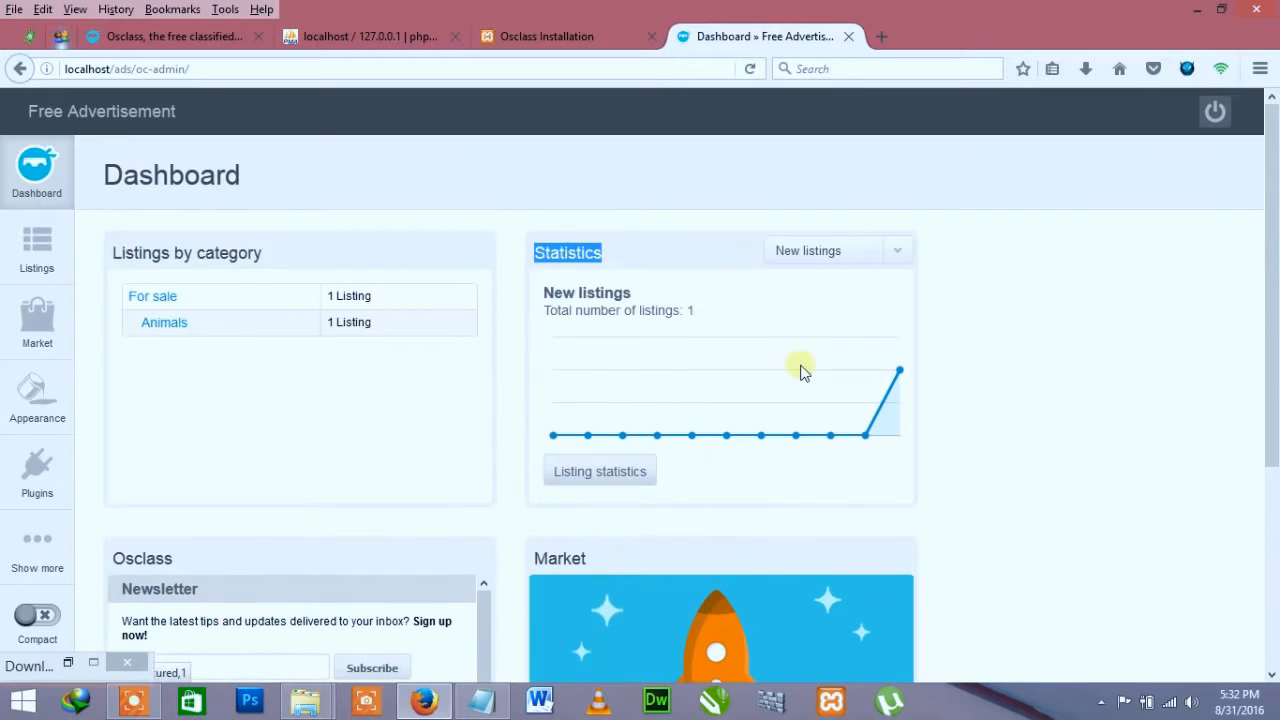
{"action": "left_click", "coordinate": [831, 251]}
{"action": "left_click", "coordinate": [823, 289]}
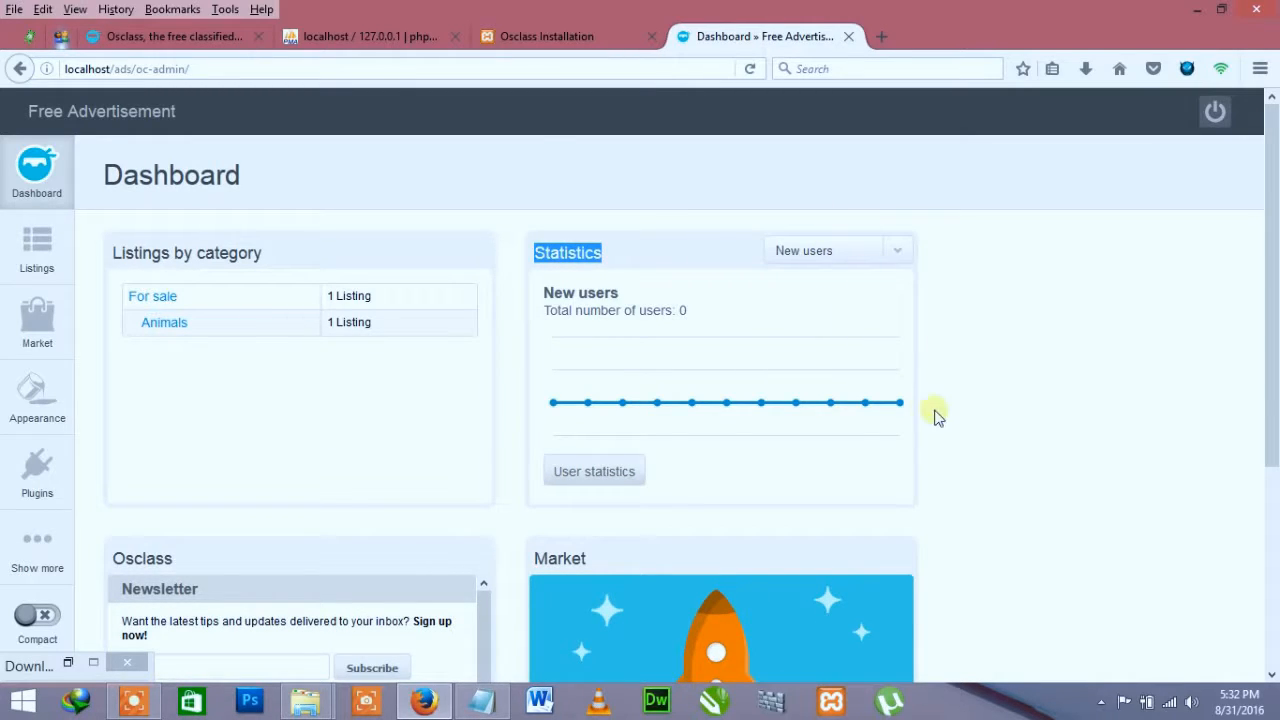
{"action": "left_click", "coordinate": [860, 262]}
{"action": "left_click", "coordinate": [794, 272]}
Step: Scroll through the Dashboard panels down to the Newsletter section
{"action": "scroll", "coordinate": [333, 398], "scroll_direction": "down", "scroll_amount": 2}
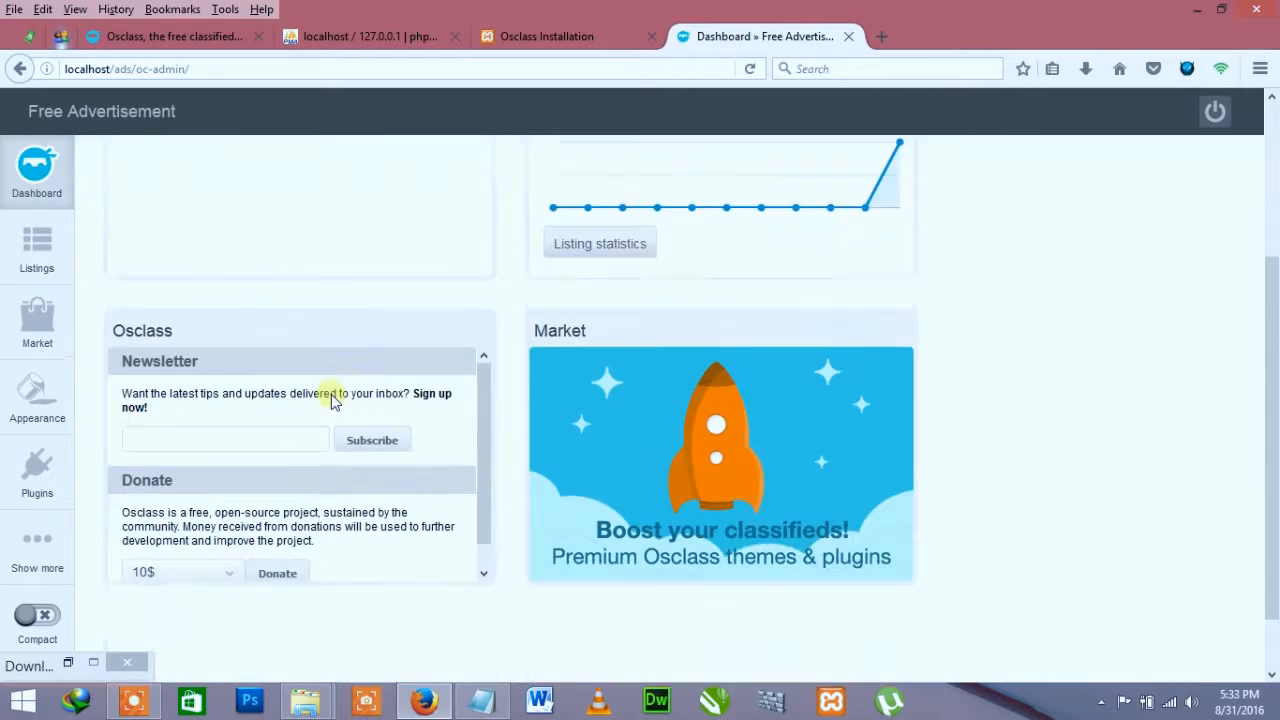
{"action": "scroll", "coordinate": [335, 401], "scroll_direction": "down", "scroll_amount": 1}
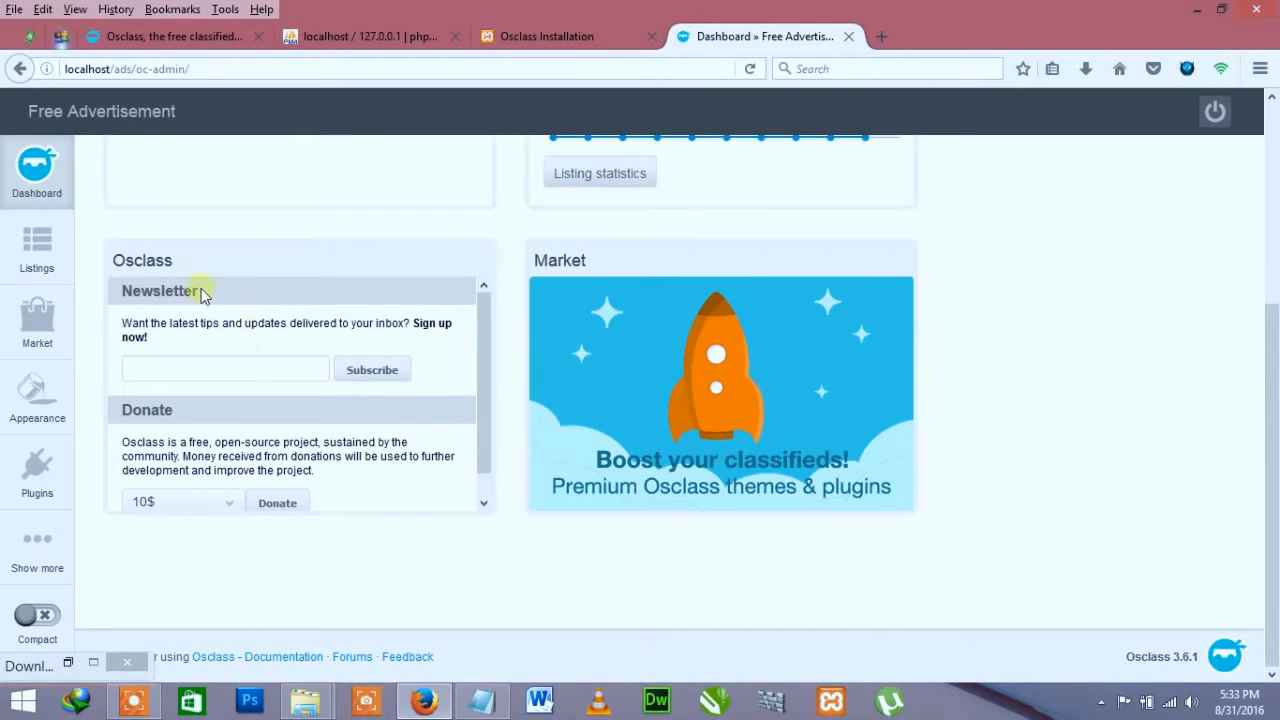
{"action": "left_click_drag", "start_coordinate": [203, 291], "coordinate": [121, 291]}
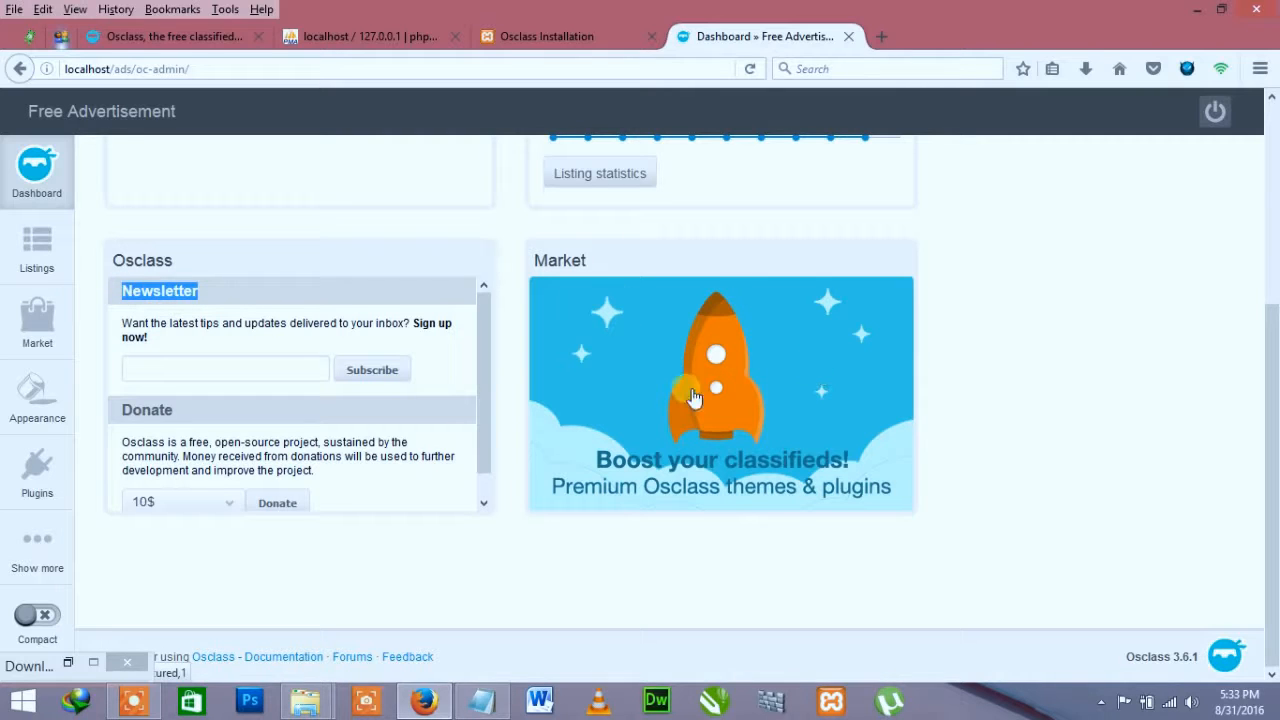
{"action": "scroll", "coordinate": [700, 457], "scroll_direction": "up", "scroll_amount": 3}
{"action": "scroll", "coordinate": [95, 408], "scroll_direction": "down", "scroll_amount": 3}
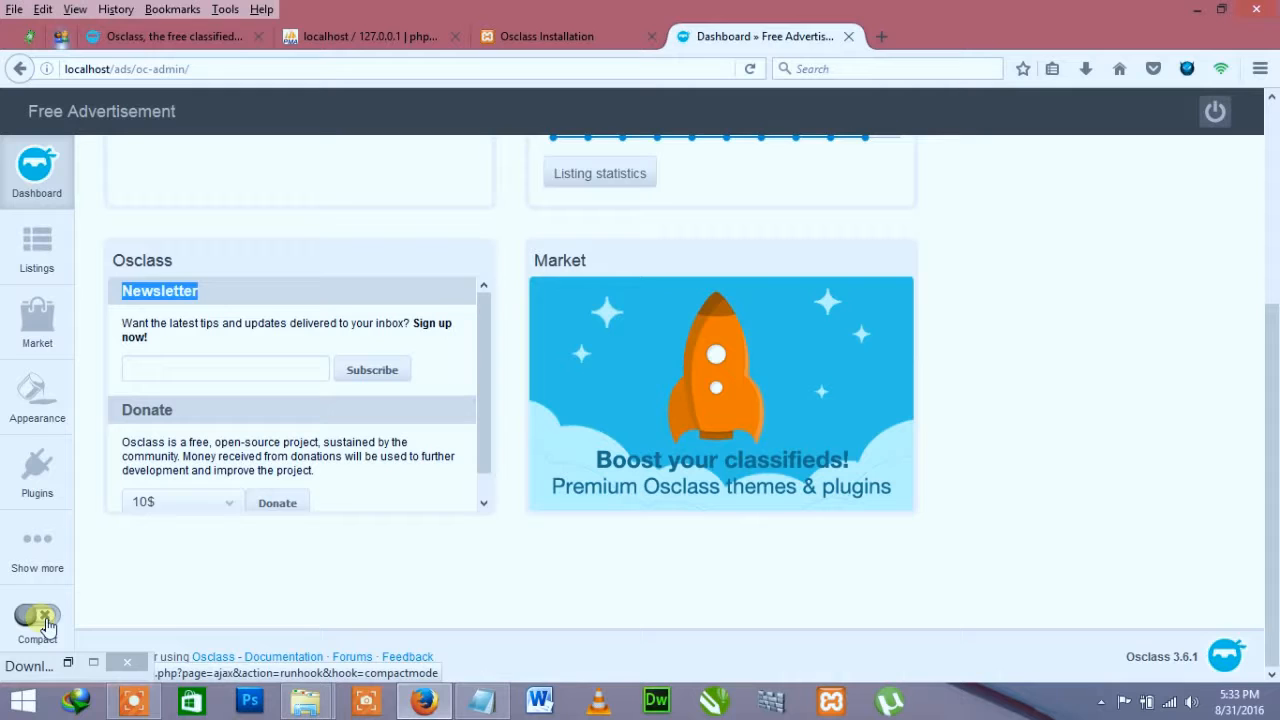
Step: Collapse the admin sidebar to compact icon-only mode and view the Settings, Plugins and Appearance flyouts
{"action": "left_click", "coordinate": [40, 615]}
{"action": "scroll", "coordinate": [15, 390], "scroll_direction": "up", "scroll_amount": 3}
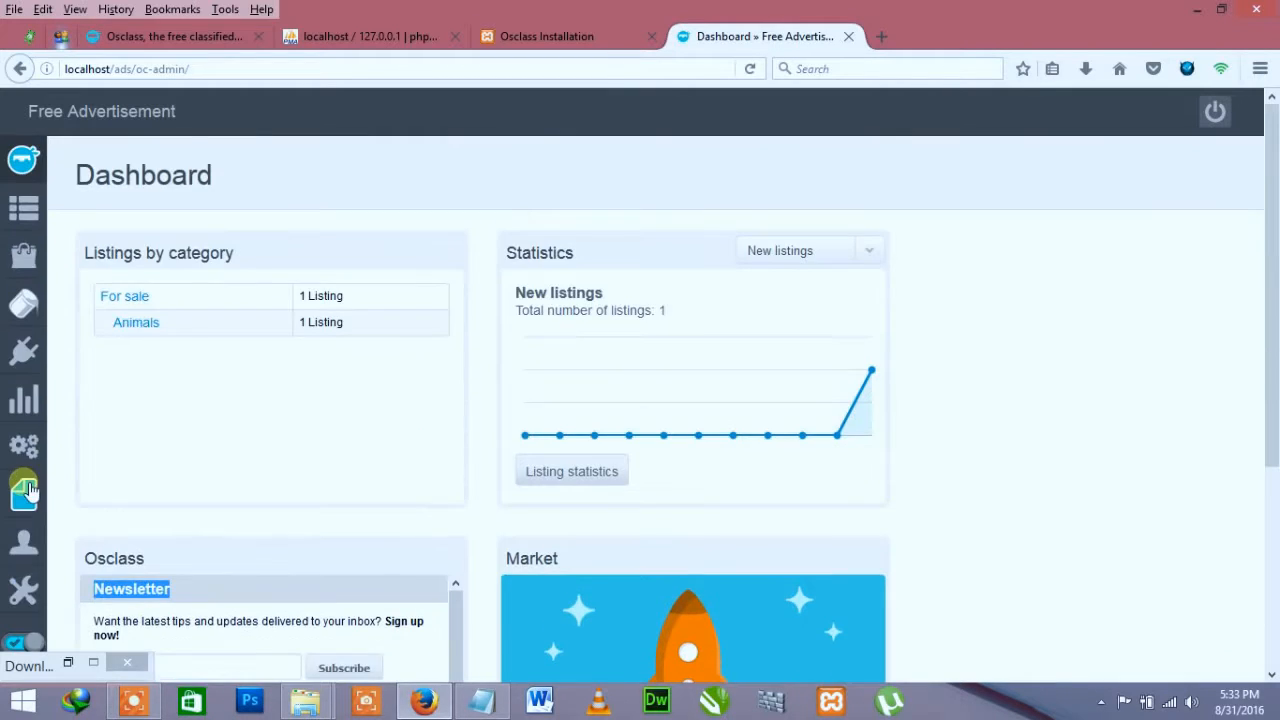
{"action": "mouse_move", "coordinate": [24, 255]}
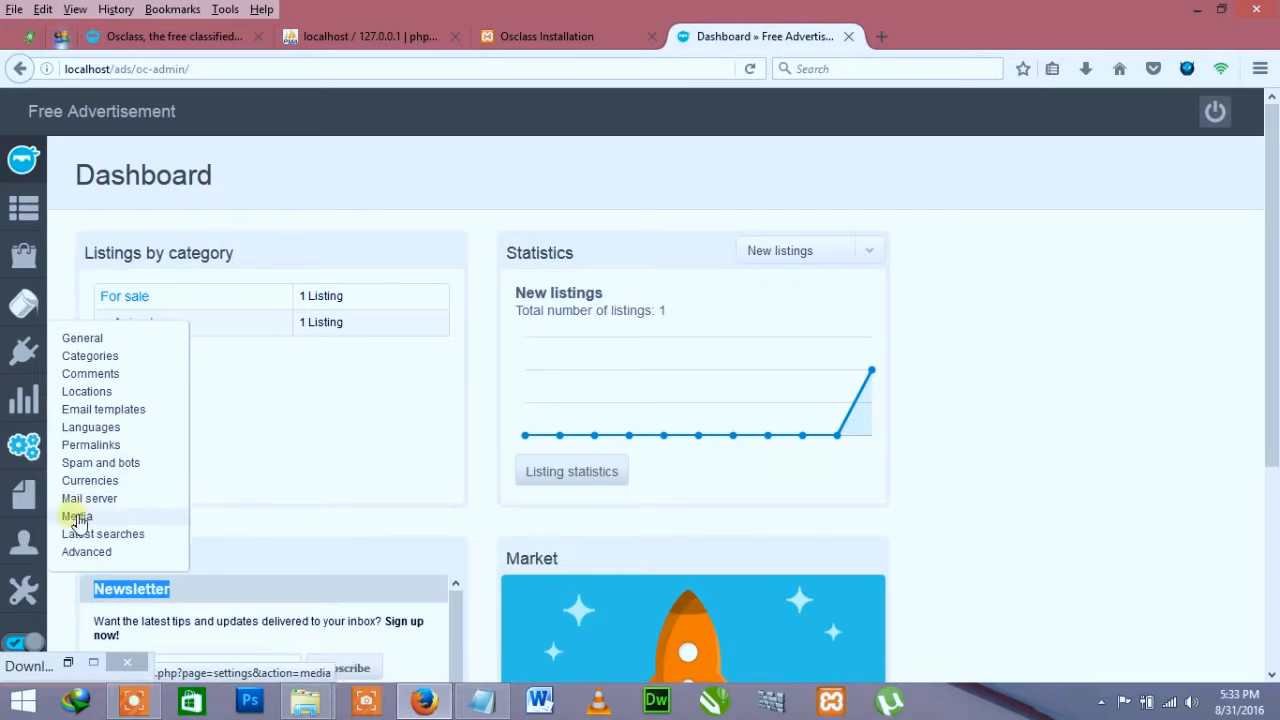
{"action": "left_click", "coordinate": [324, 248]}
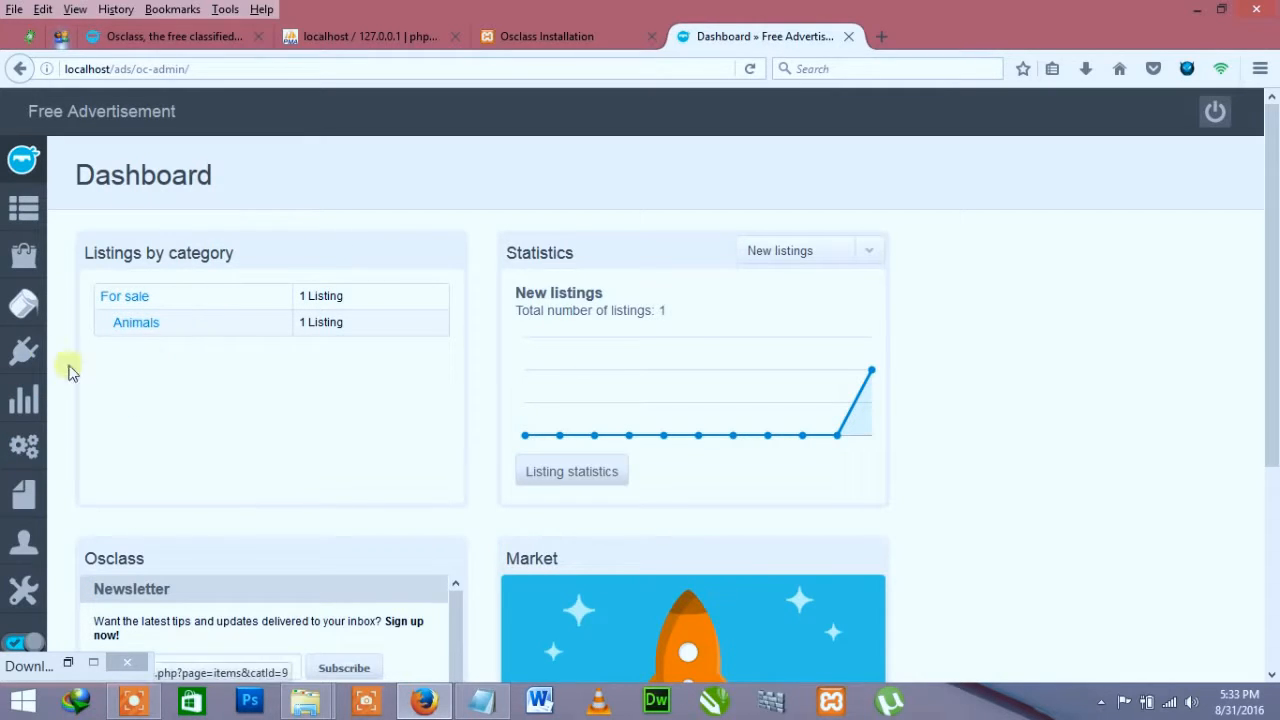
{"action": "mouse_move", "coordinate": [30, 364]}
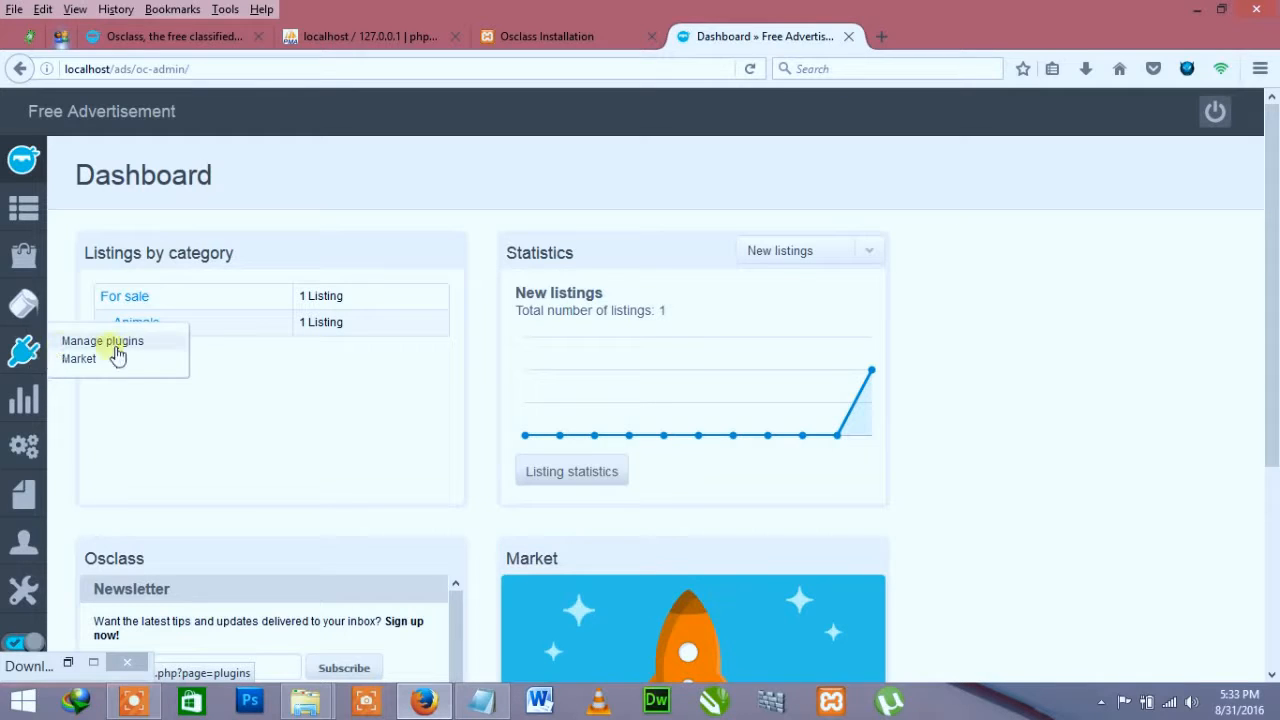
{"action": "mouse_move", "coordinate": [32, 313]}
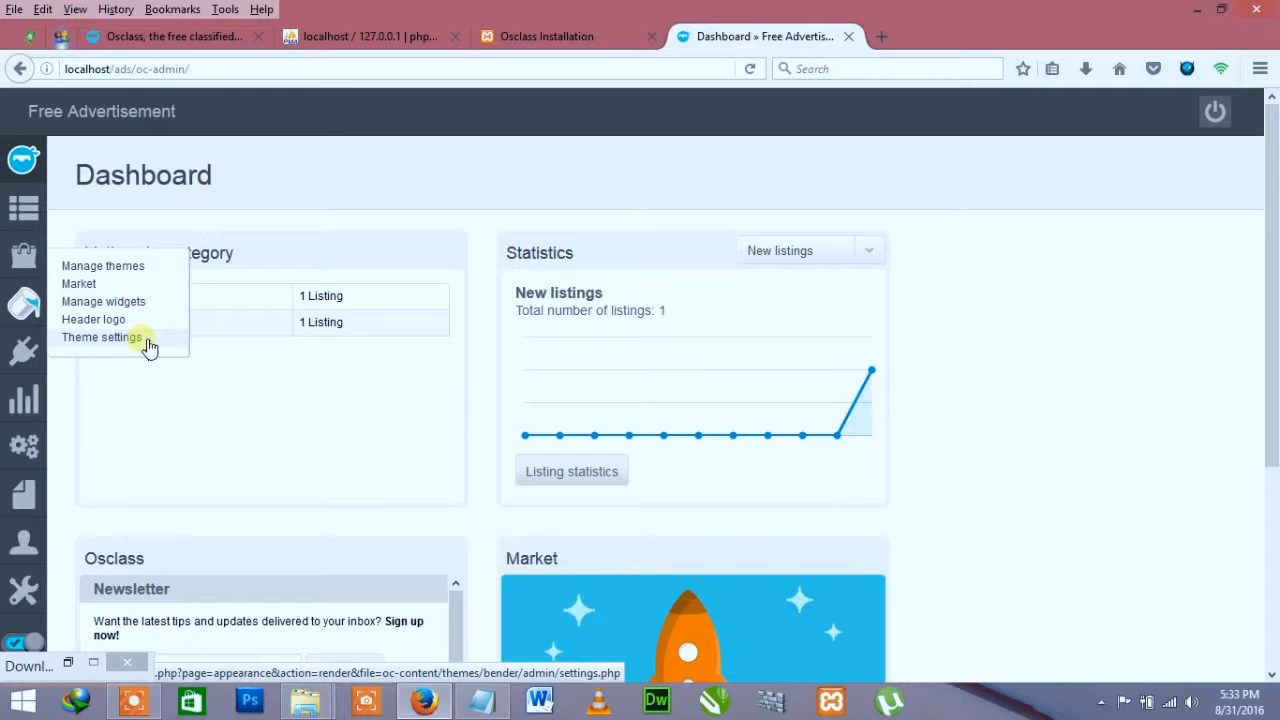
Step: Open the public Free Advertisement site in a new tab, then restore and re-maximize the window
{"action": "right_click", "coordinate": [133, 115]}
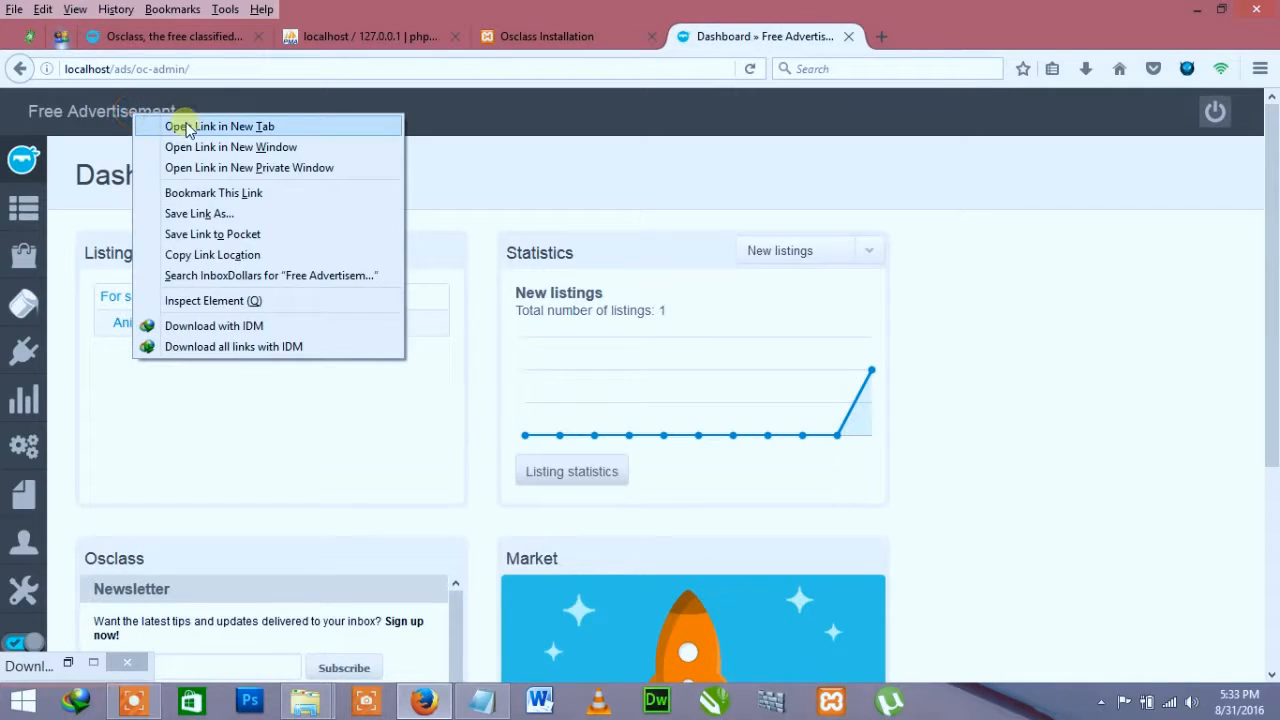
{"action": "left_click", "coordinate": [187, 127]}
{"action": "left_click", "coordinate": [927, 36]}
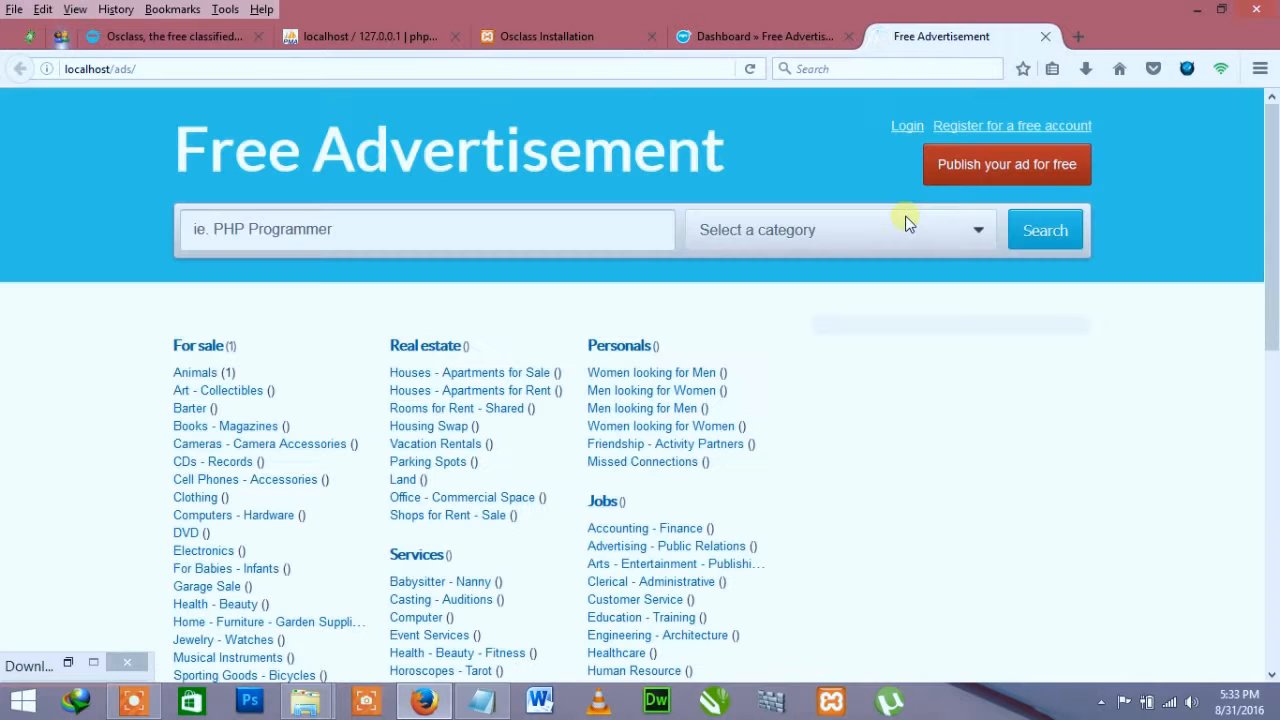
{"action": "left_click", "coordinate": [1222, 13]}
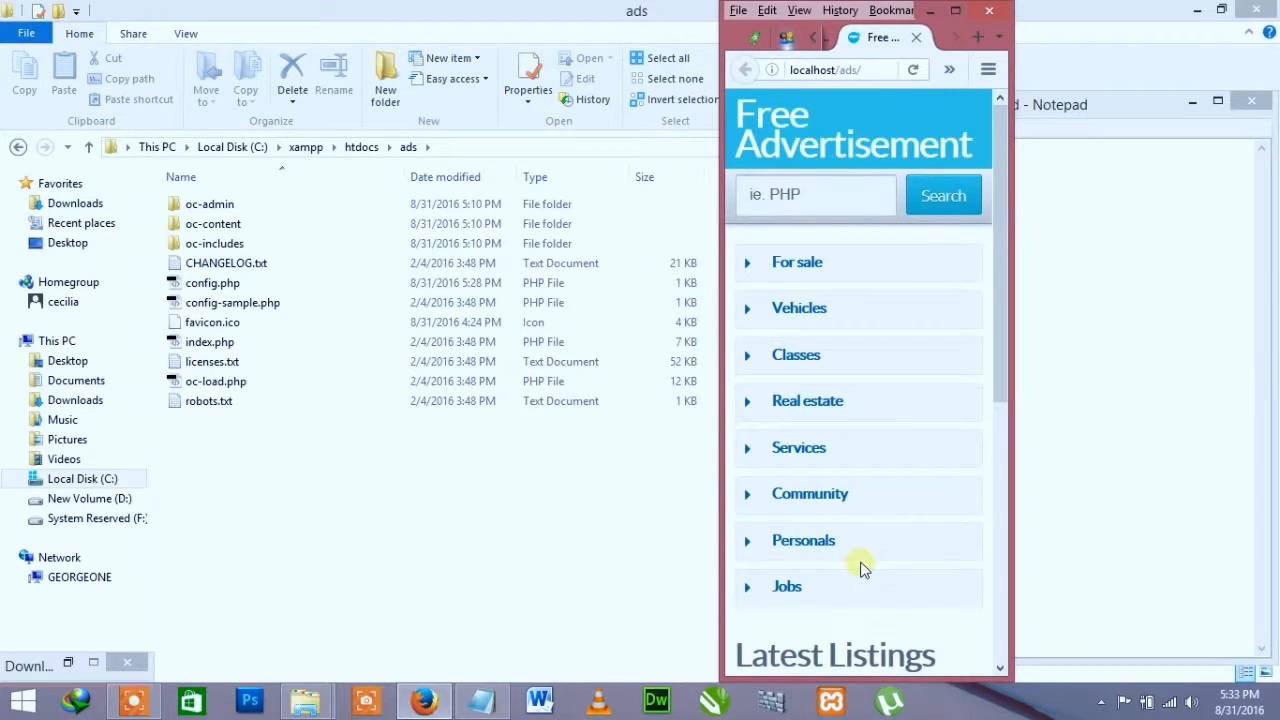
{"action": "scroll", "coordinate": [860, 560], "scroll_direction": "down", "scroll_amount": 5}
{"action": "scroll", "coordinate": [860, 557], "scroll_direction": "up", "scroll_amount": 5}
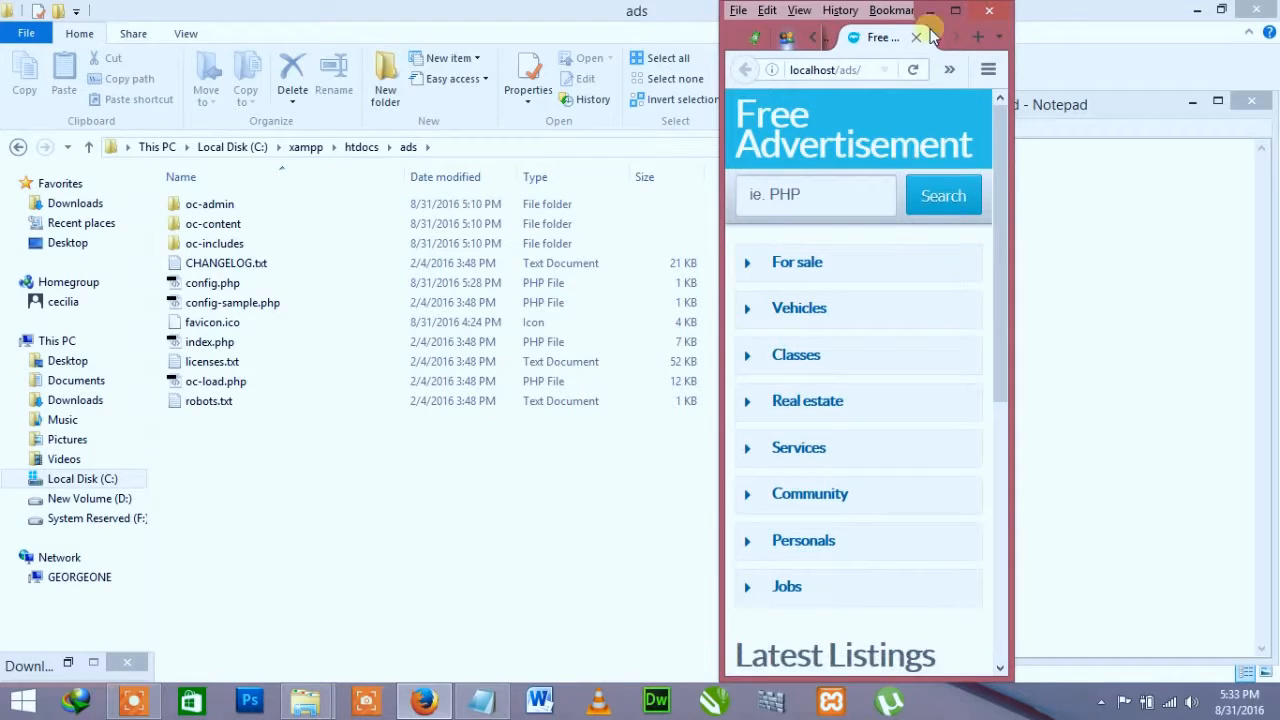
{"action": "left_click_drag", "start_coordinate": [933, 35], "coordinate": [951, 3]}
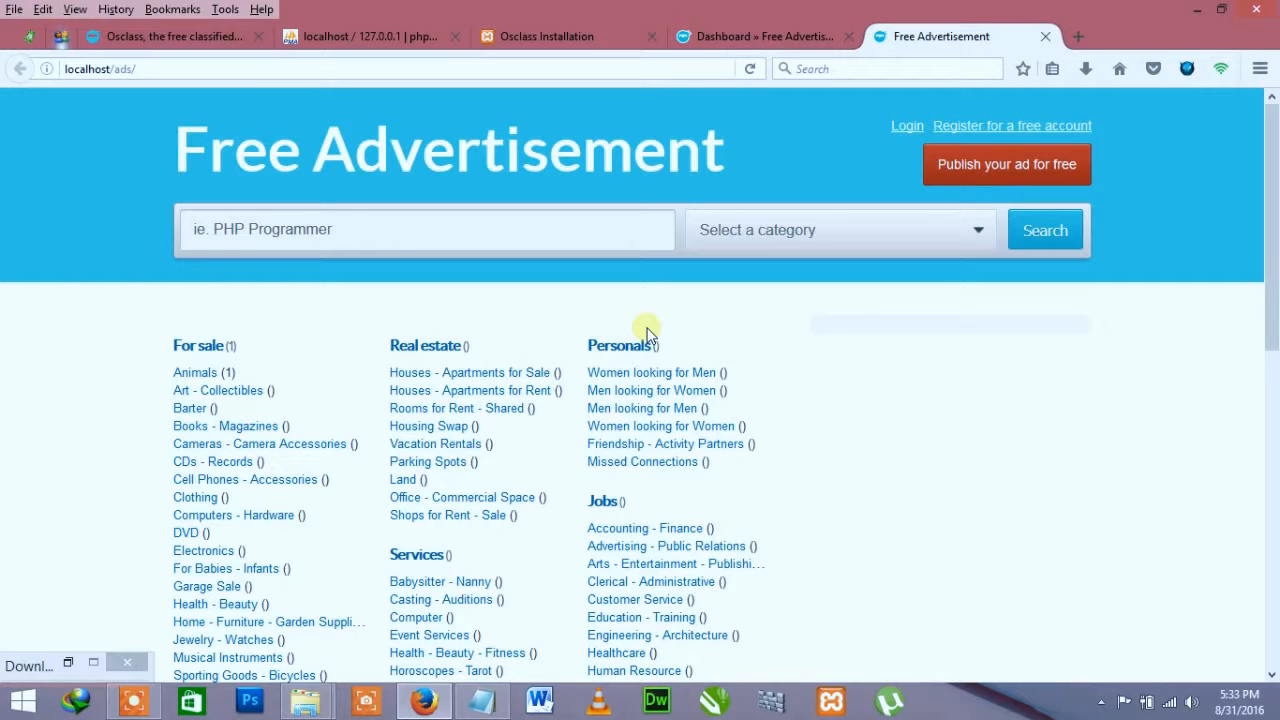
Step: Look over the ads folder in Explorer, then return to the Osclass admin Dashboard tab
{"action": "mouse_move", "coordinate": [305, 700]}
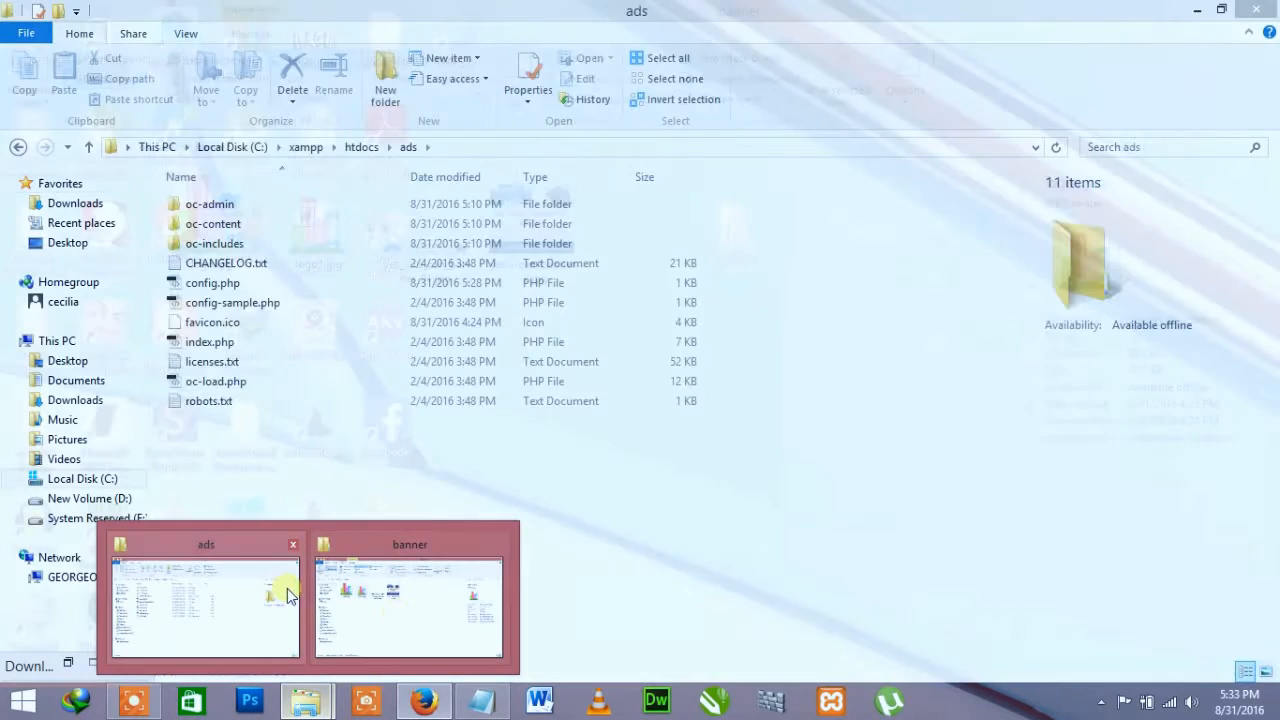
{"action": "left_click", "coordinate": [286, 592]}
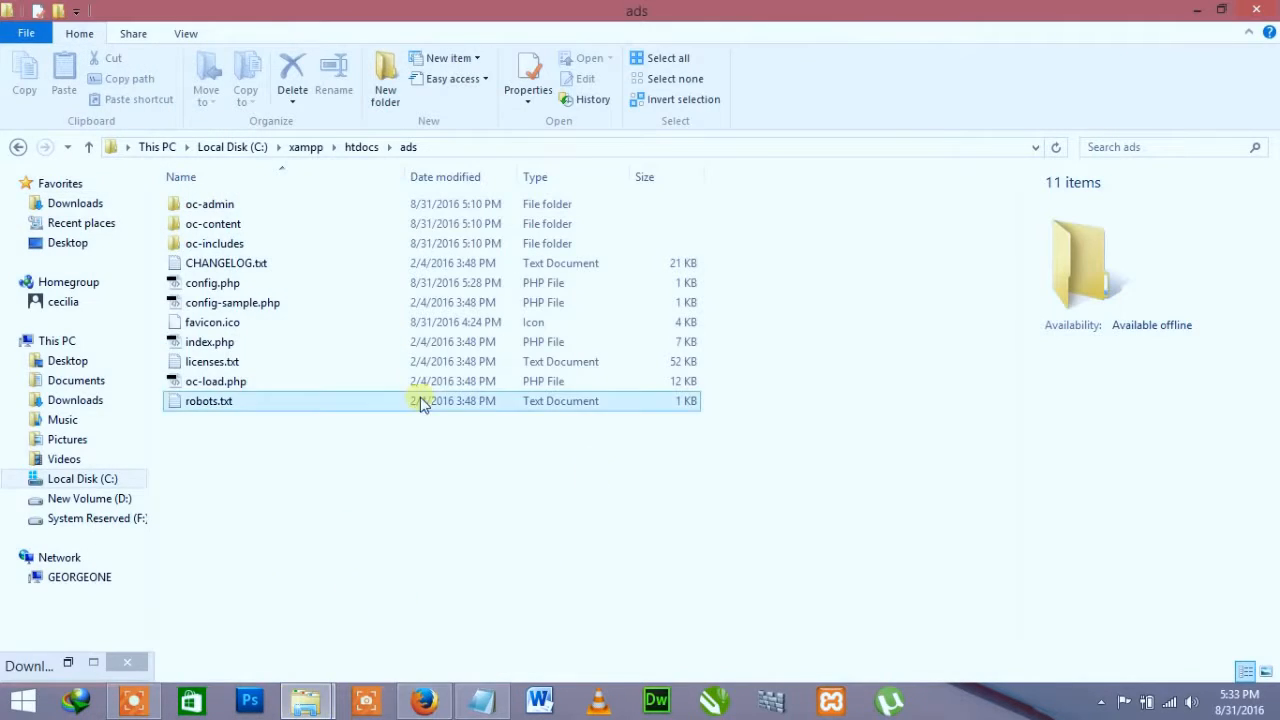
{"action": "left_click", "coordinate": [424, 701]}
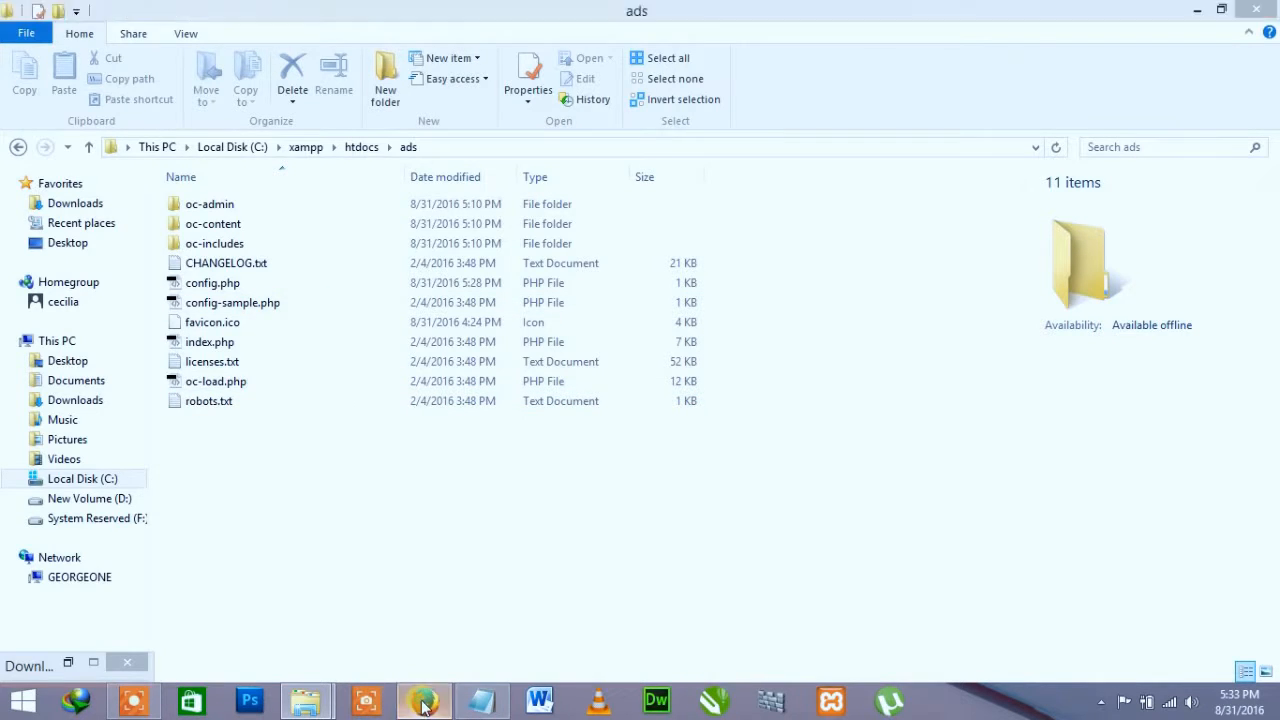
{"action": "left_click", "coordinate": [765, 38]}
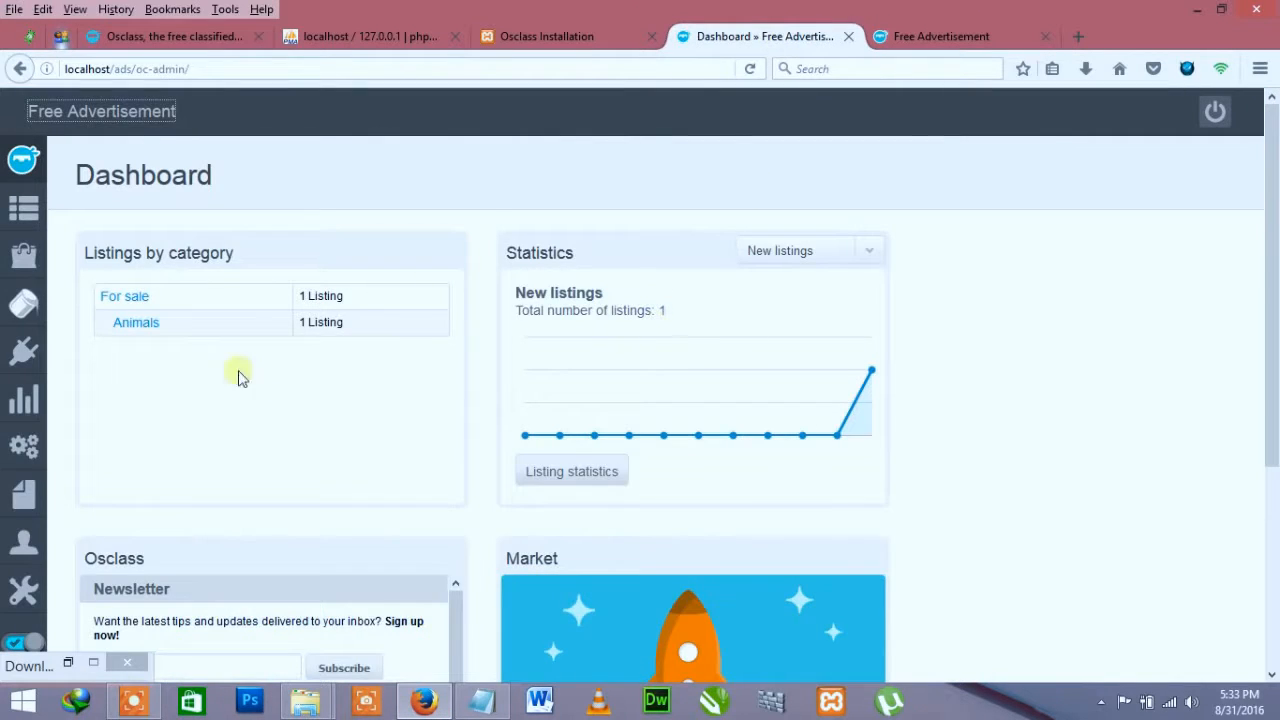
{"action": "mouse_move", "coordinate": [20, 305]}
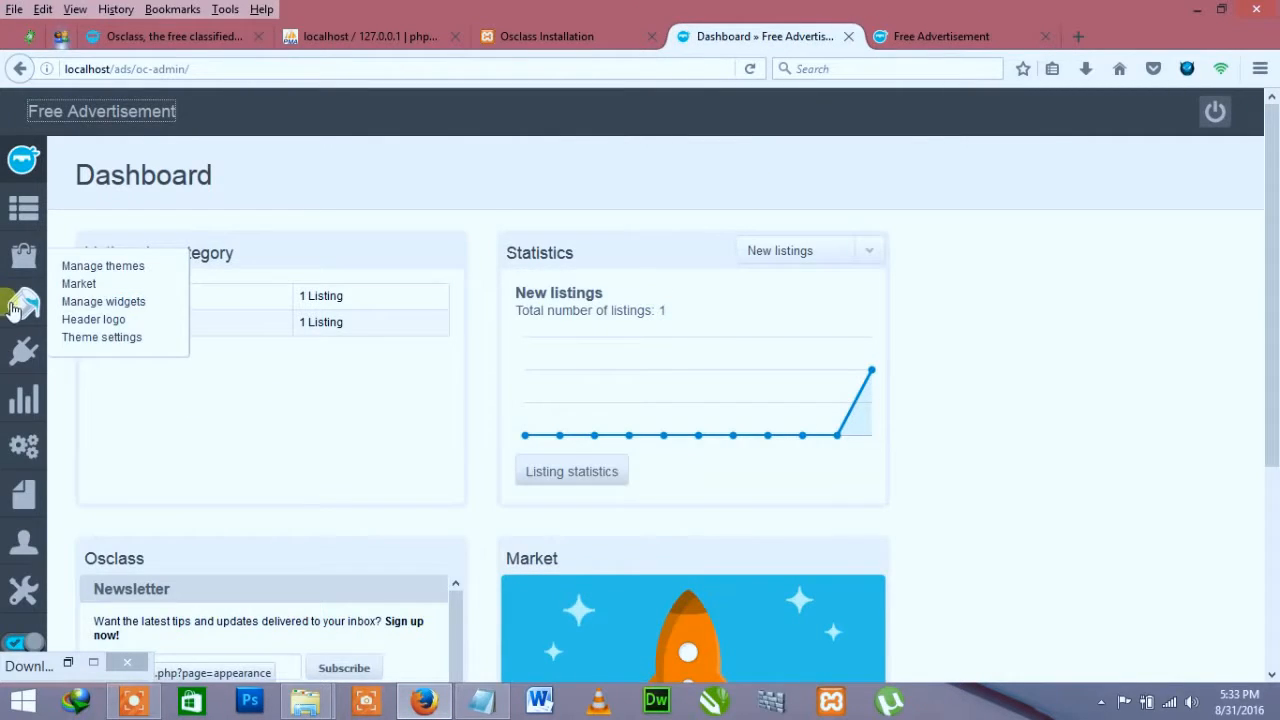
Step: Open the Add new theme upload page under Appearance, then bring up the File Explorer windows
{"action": "left_click", "coordinate": [101, 274]}
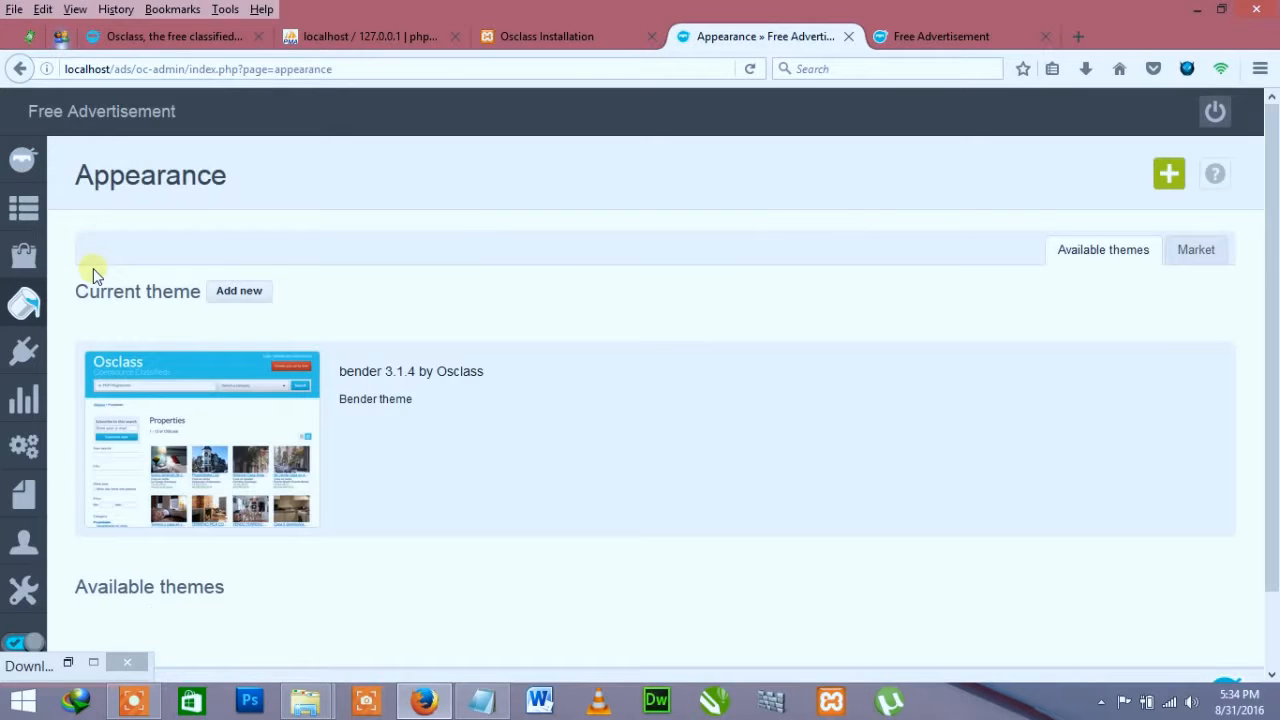
{"action": "left_click", "coordinate": [244, 296]}
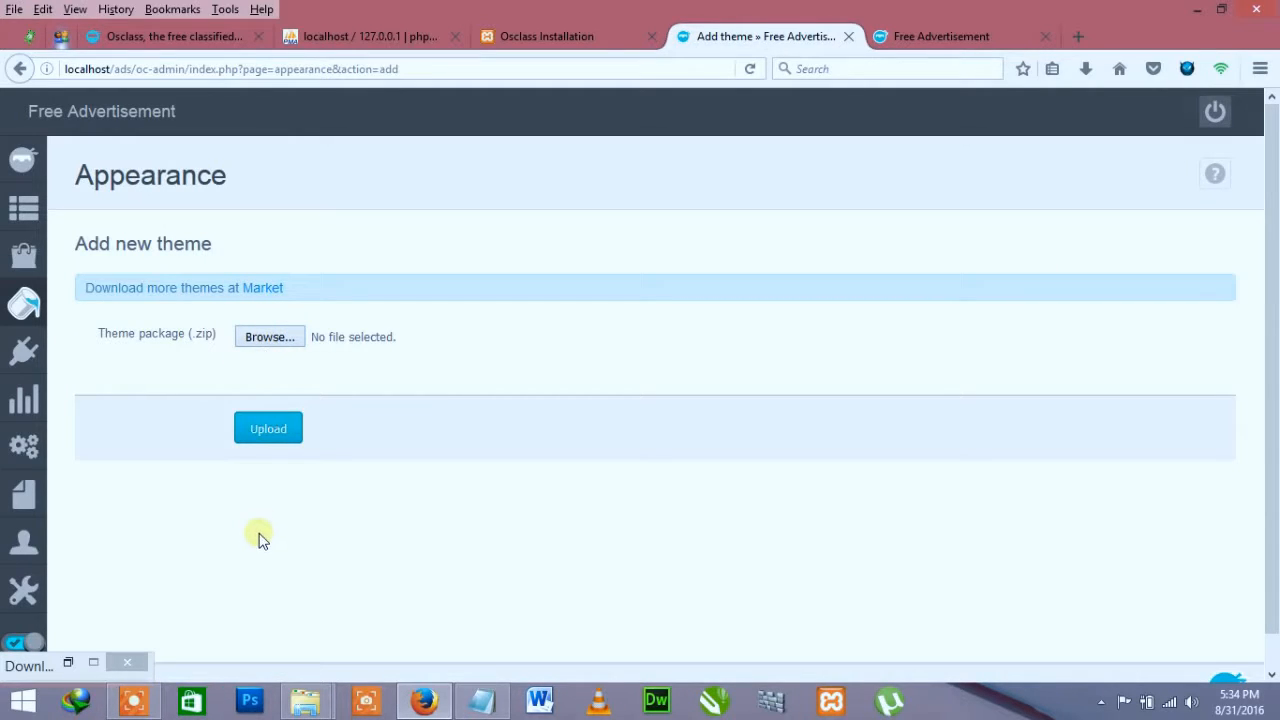
{"action": "left_click", "coordinate": [305, 700]}
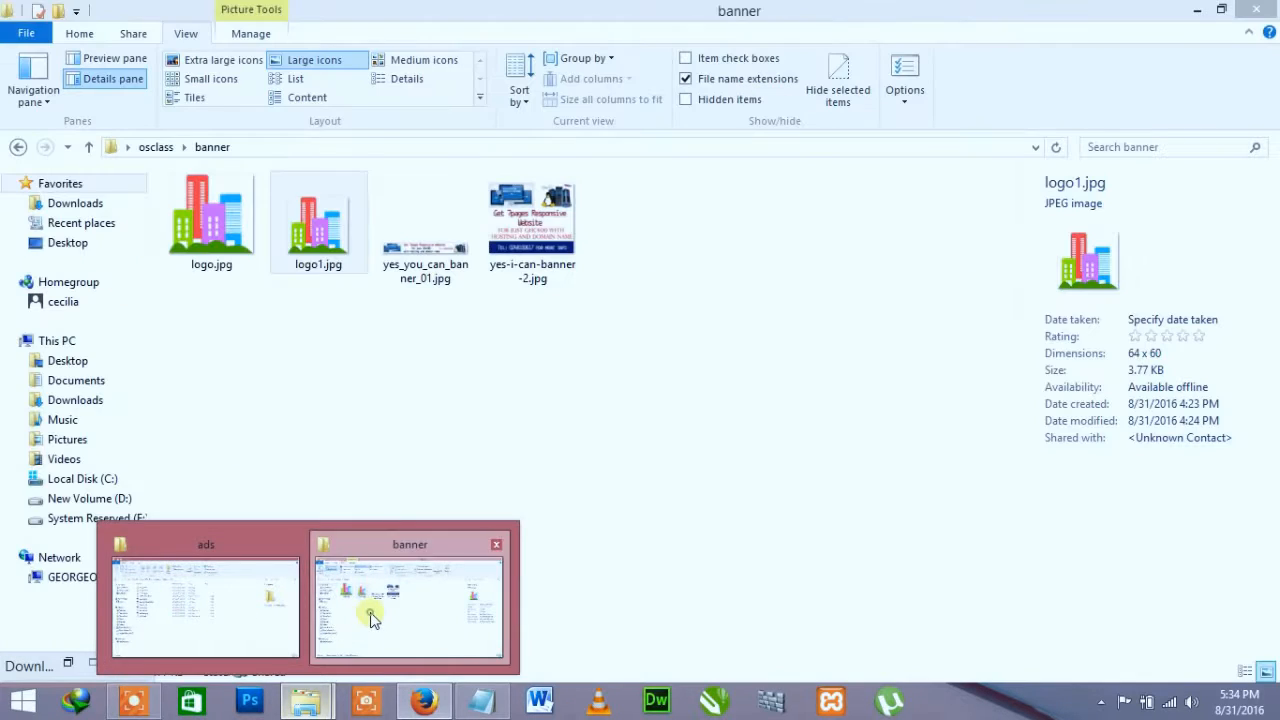
Step: Extract the azzurro and wizestate theme zips into the osclass folder
{"action": "left_click", "coordinate": [368, 612]}
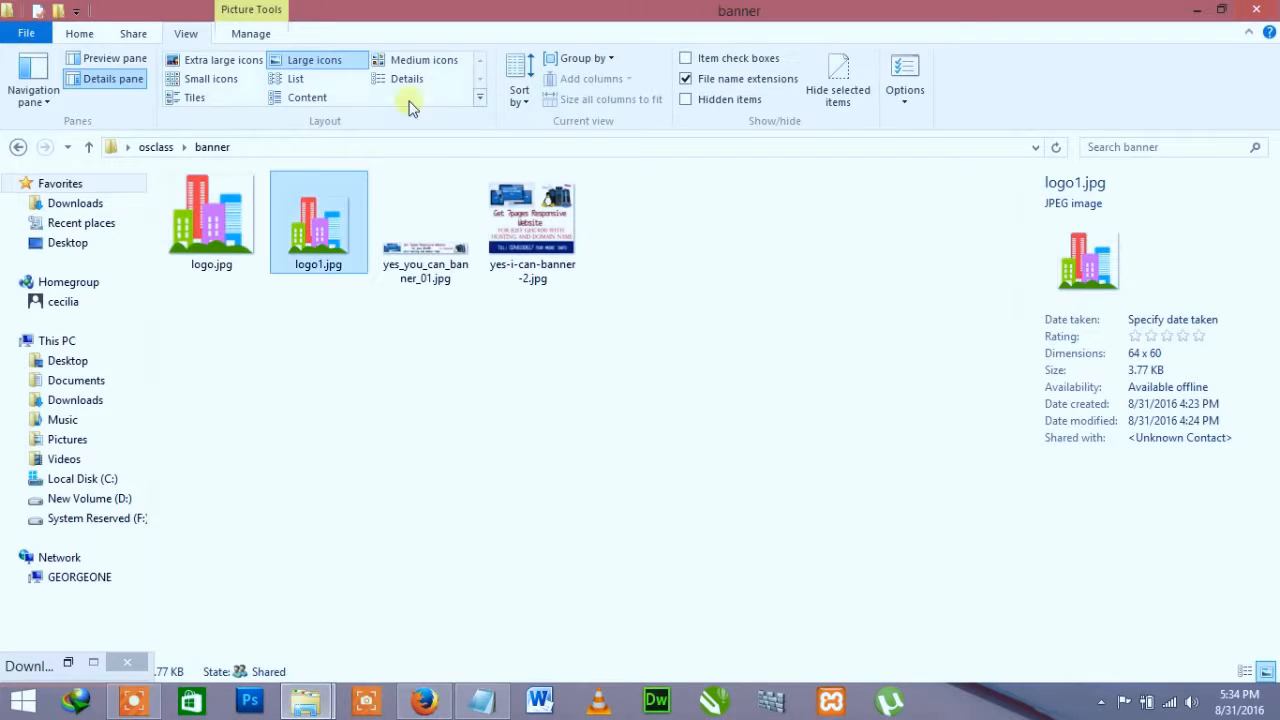
{"action": "left_click", "coordinate": [166, 146]}
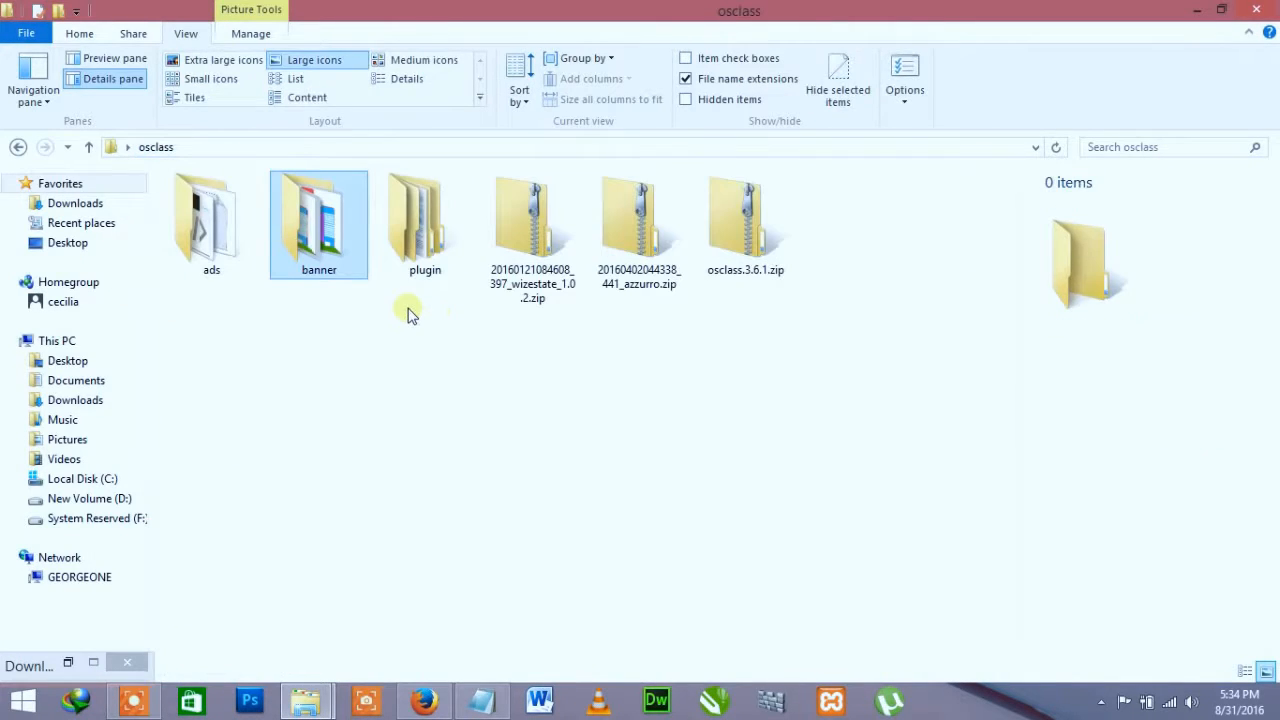
{"action": "left_click", "coordinate": [579, 379]}
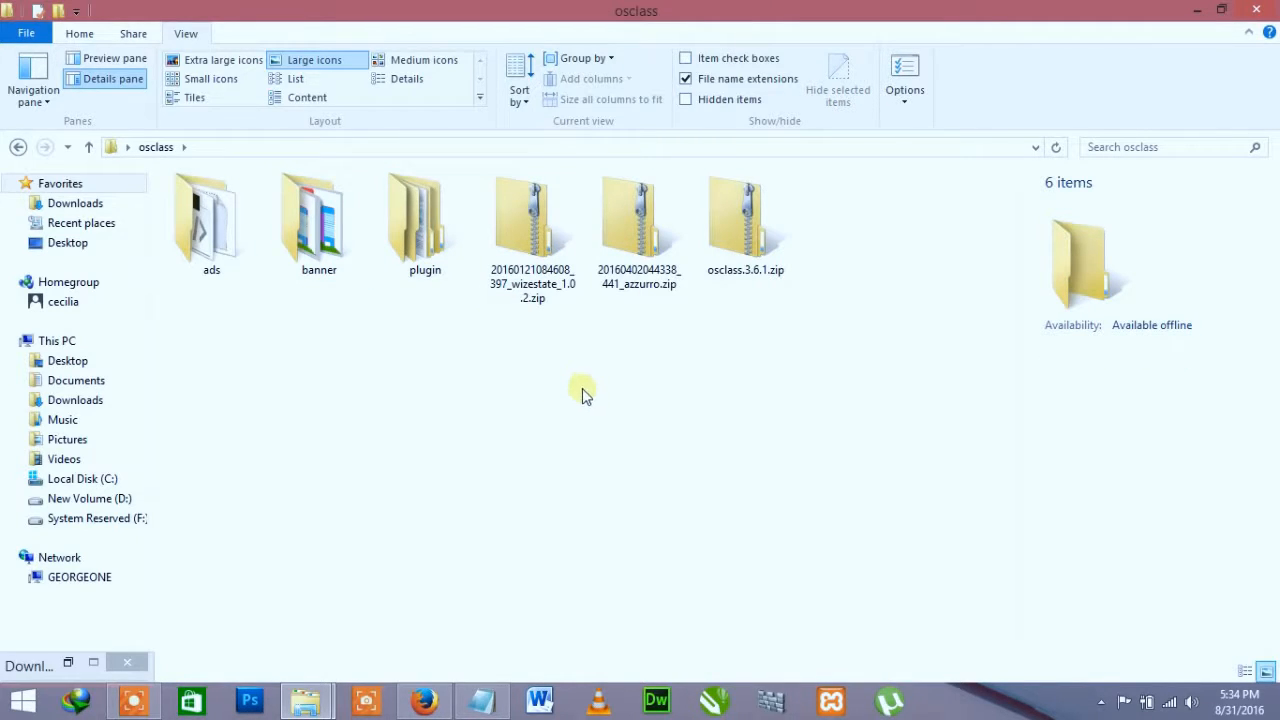
{"action": "double_click", "coordinate": [643, 238]}
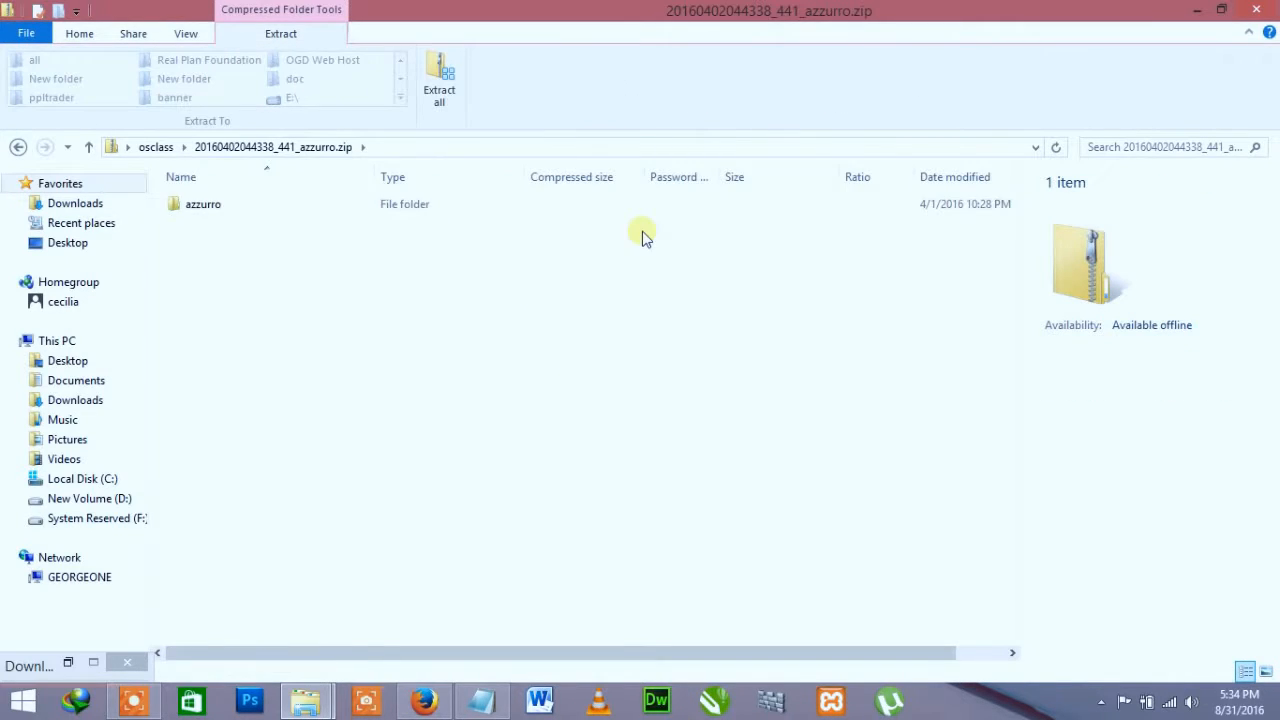
{"action": "left_click", "coordinate": [155, 148]}
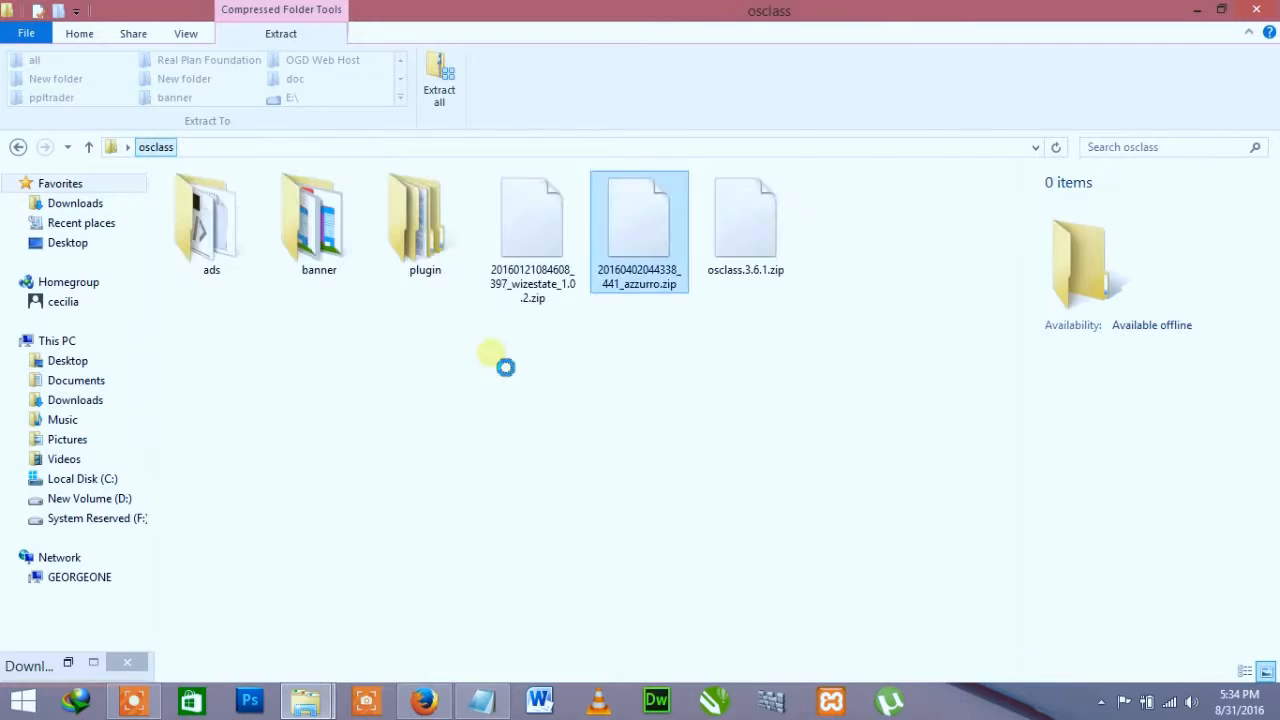
{"action": "right_click", "coordinate": [640, 230]}
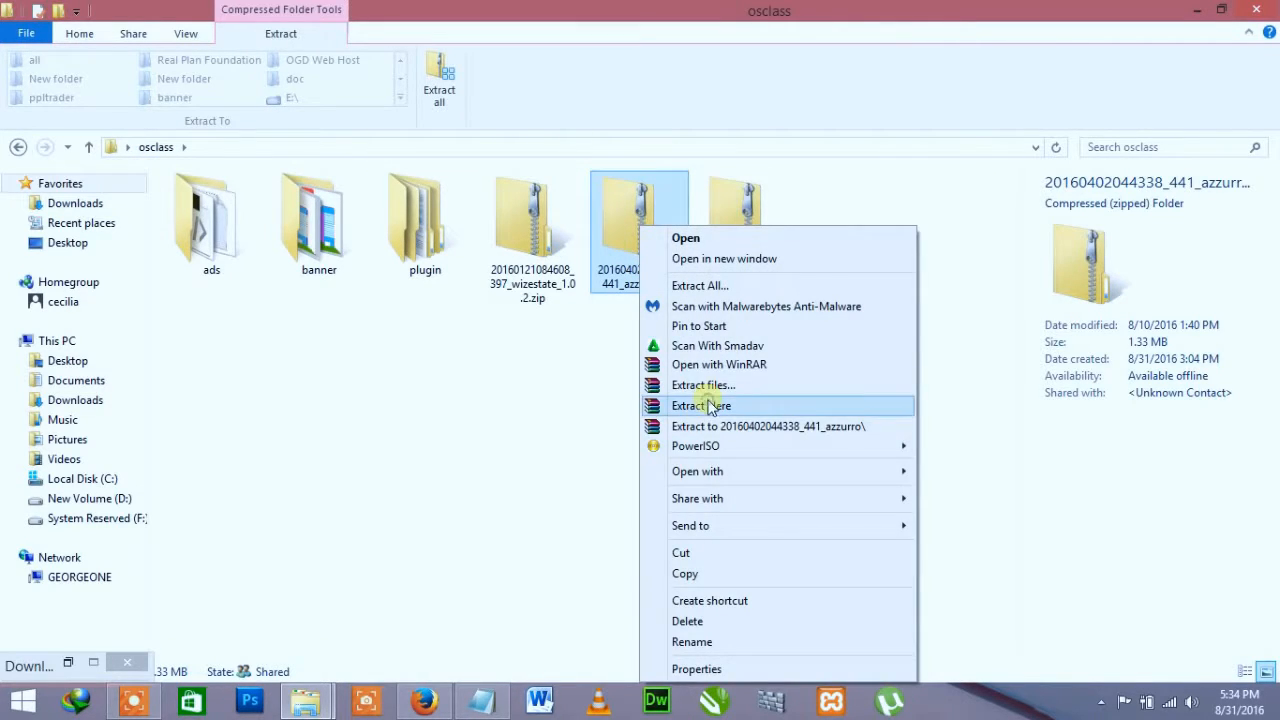
{"action": "left_click", "coordinate": [710, 405]}
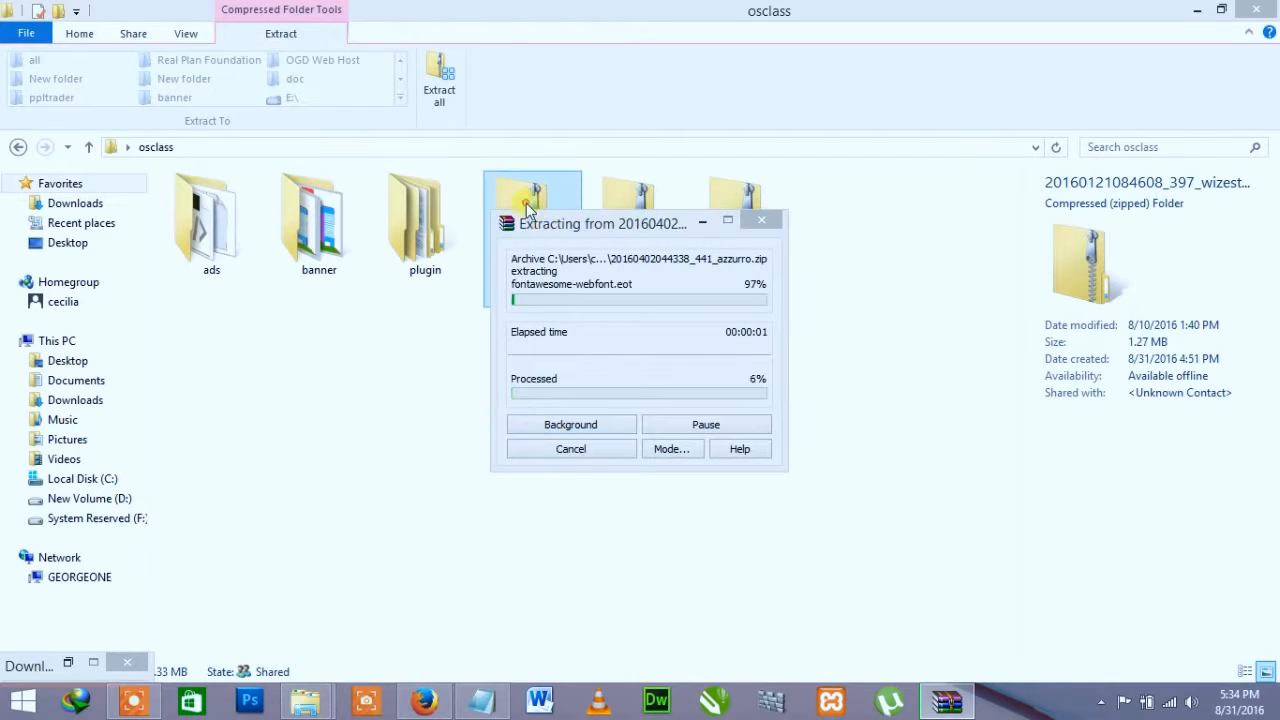
{"action": "right_click", "coordinate": [527, 205]}
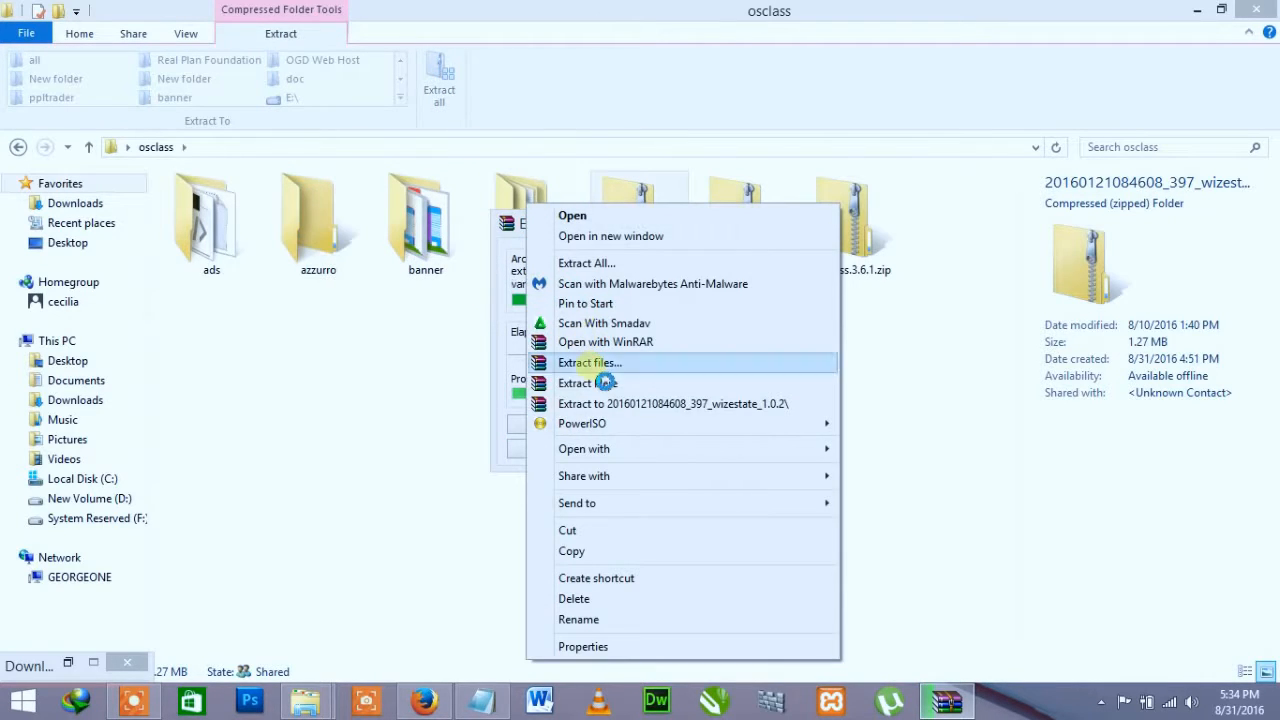
{"action": "left_click", "coordinate": [595, 385]}
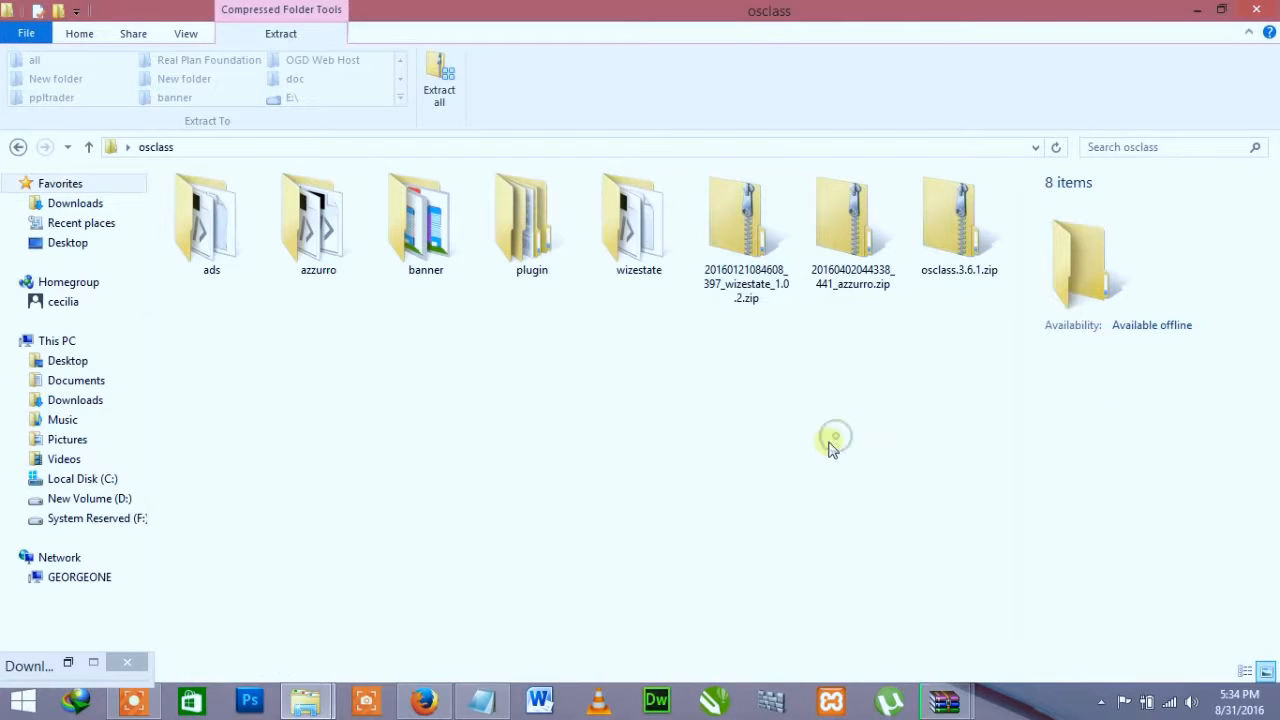
{"action": "left_click", "coordinate": [640, 240]}
{"action": "left_click", "coordinate": [813, 393]}
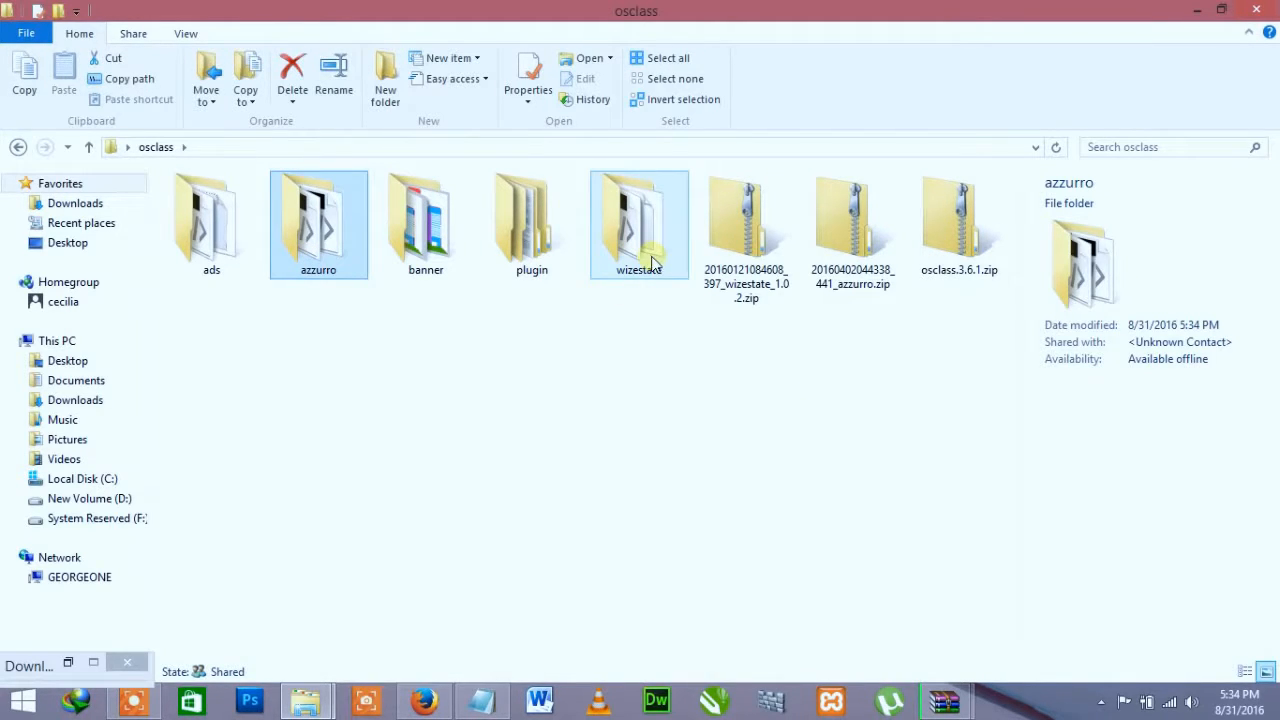
{"action": "left_click", "coordinate": [945, 703]}
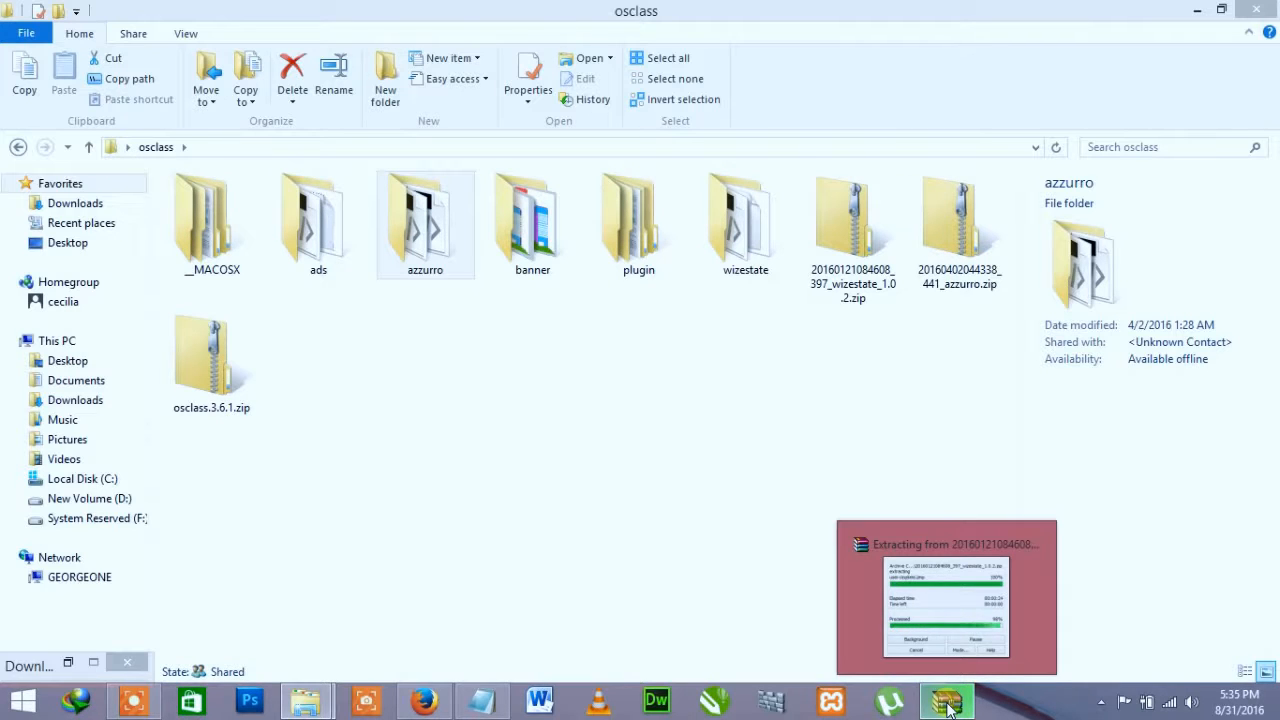
Step: Copy the azzurro and wizestate folders into htdocs\ads\oc-content\themes
{"action": "left_click", "coordinate": [418, 255]}
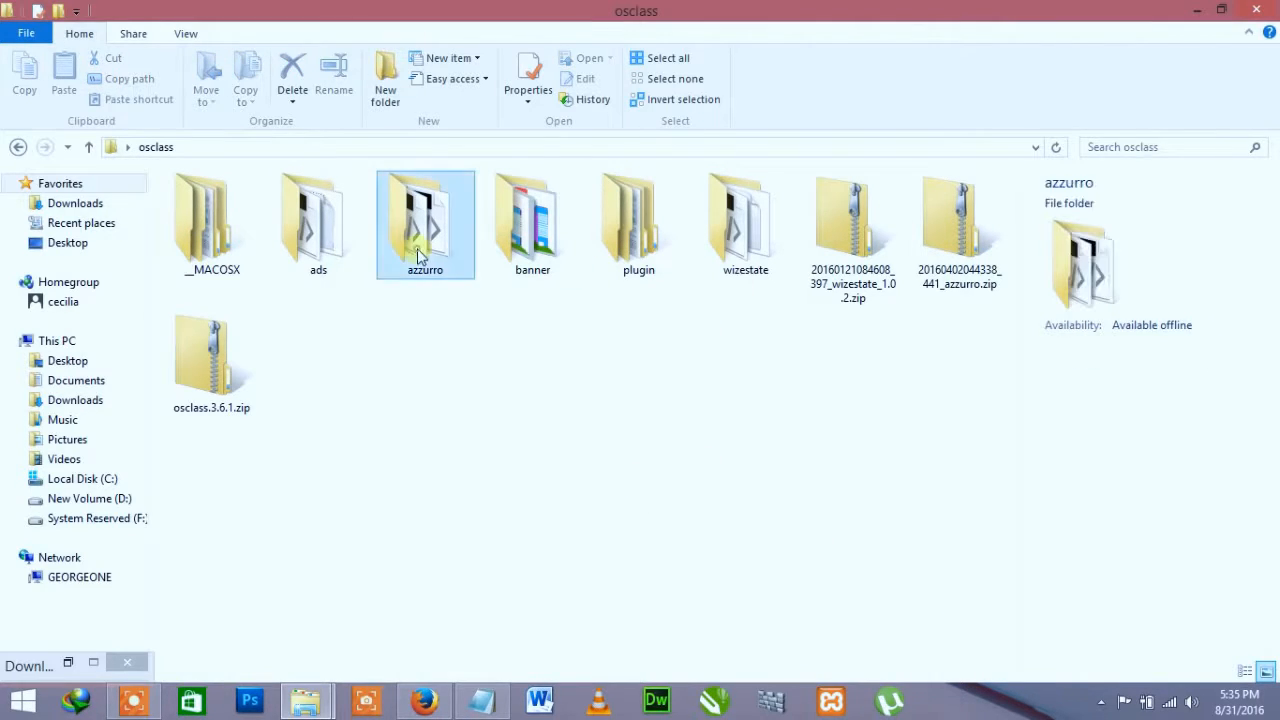
{"action": "left_click", "coordinate": [745, 215], "text": "ctrl"}
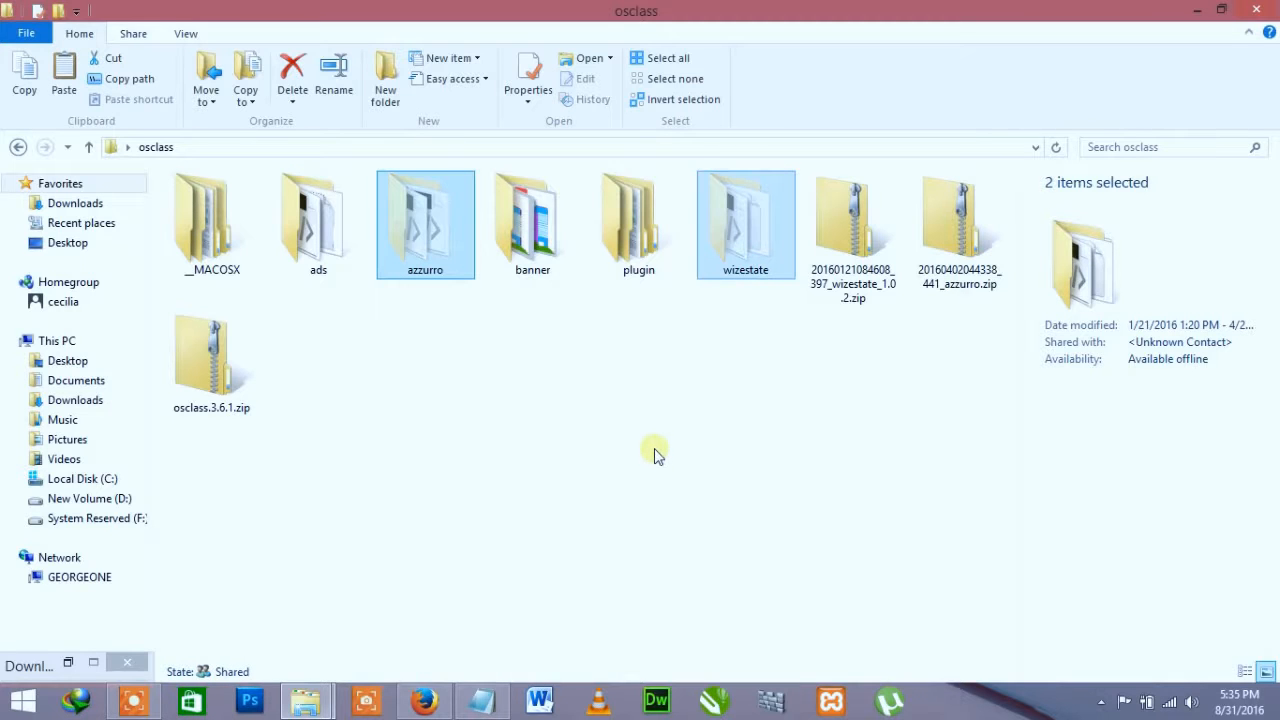
{"action": "key", "text": "ctrl+c"}
{"action": "left_click", "coordinate": [306, 700]}
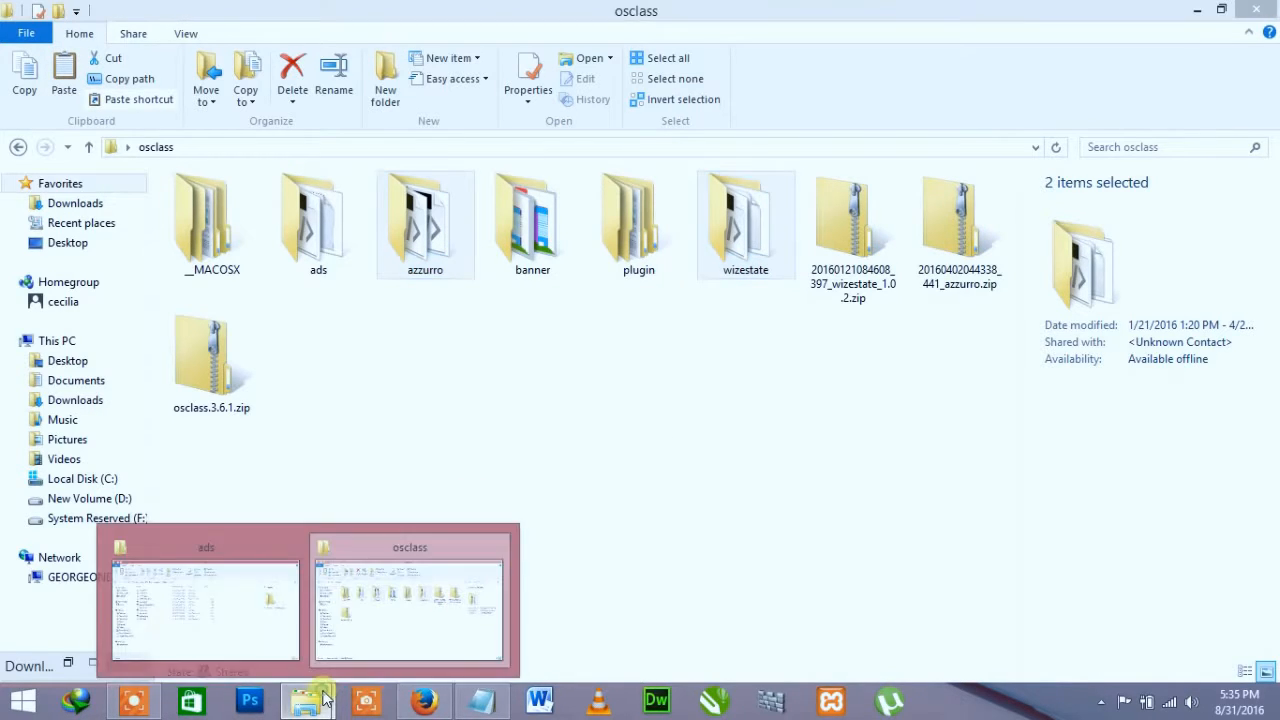
{"action": "left_click", "coordinate": [229, 594]}
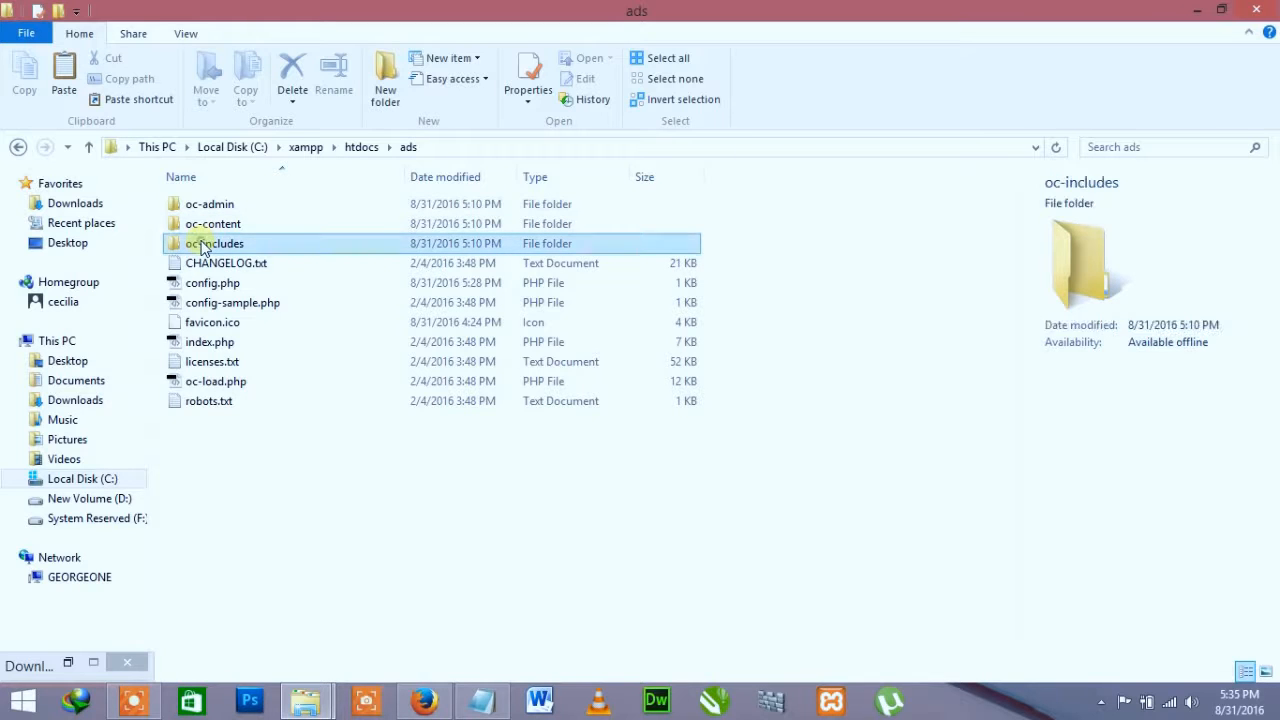
{"action": "double_click", "coordinate": [205, 244]}
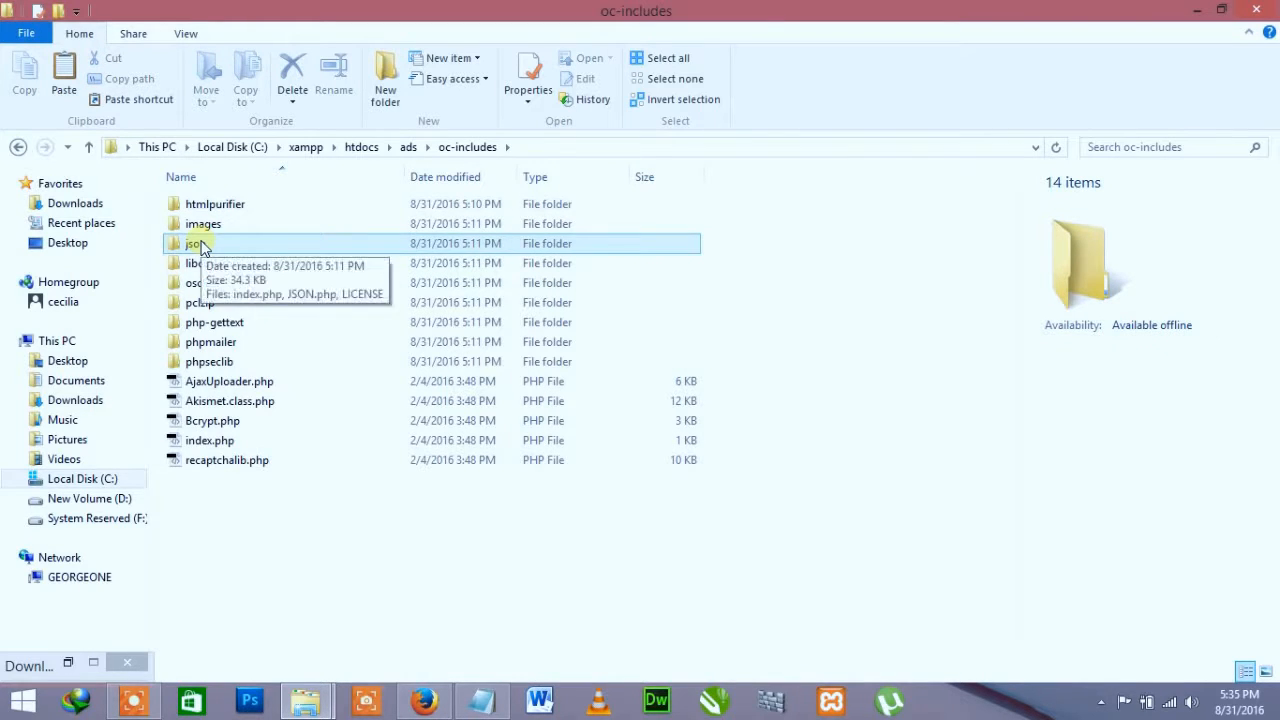
{"action": "key", "text": "alt+Left"}
{"action": "left_click", "coordinate": [231, 224]}
{"action": "double_click", "coordinate": [231, 224]}
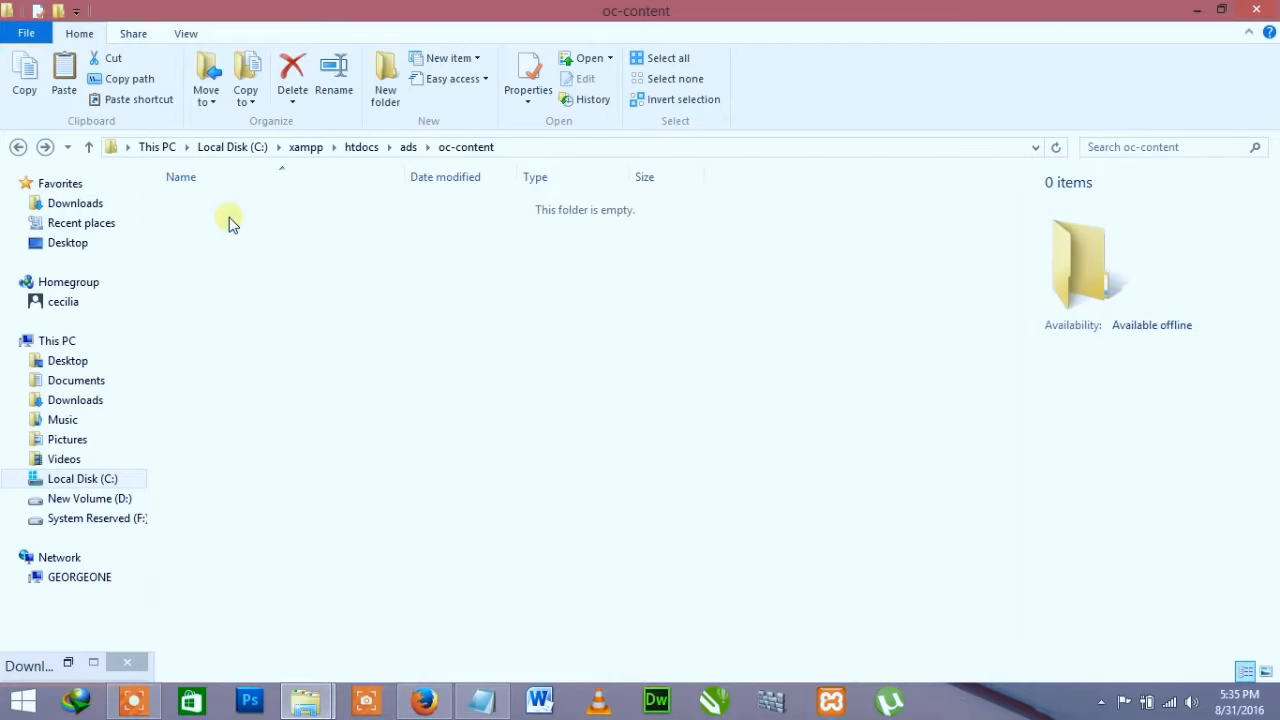
{"action": "left_click", "coordinate": [213, 268]}
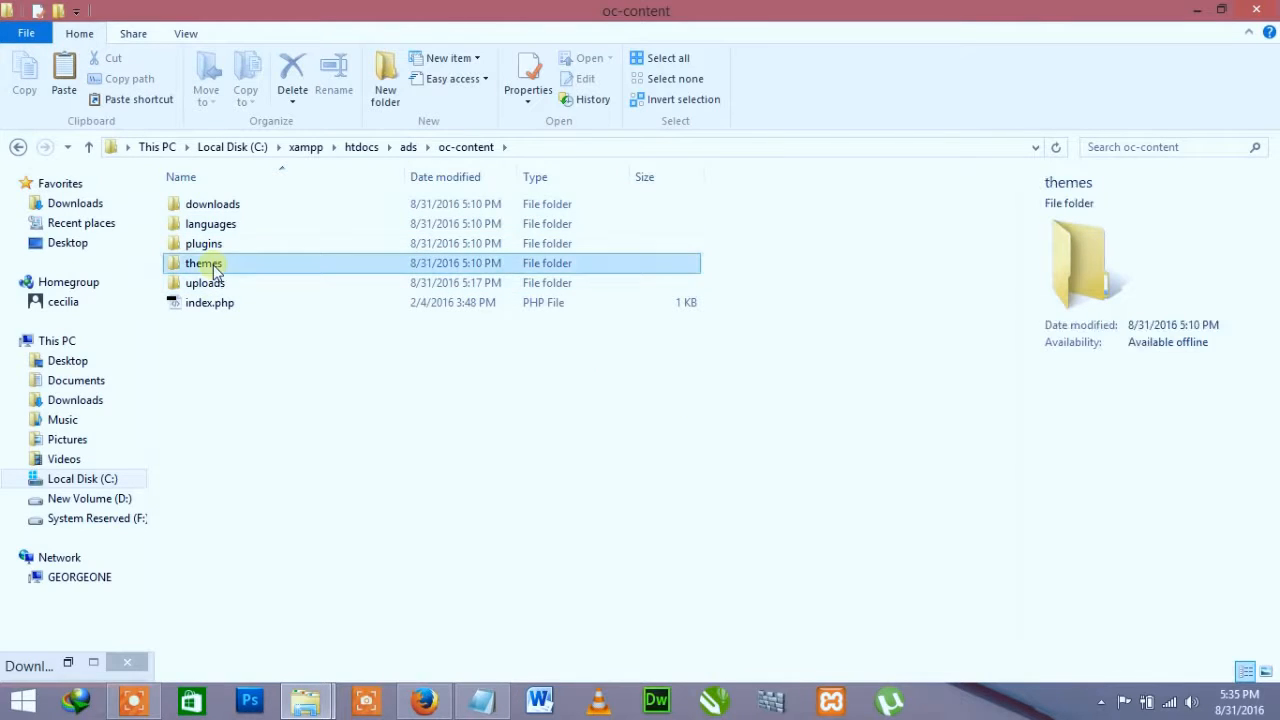
{"action": "double_click", "coordinate": [213, 266]}
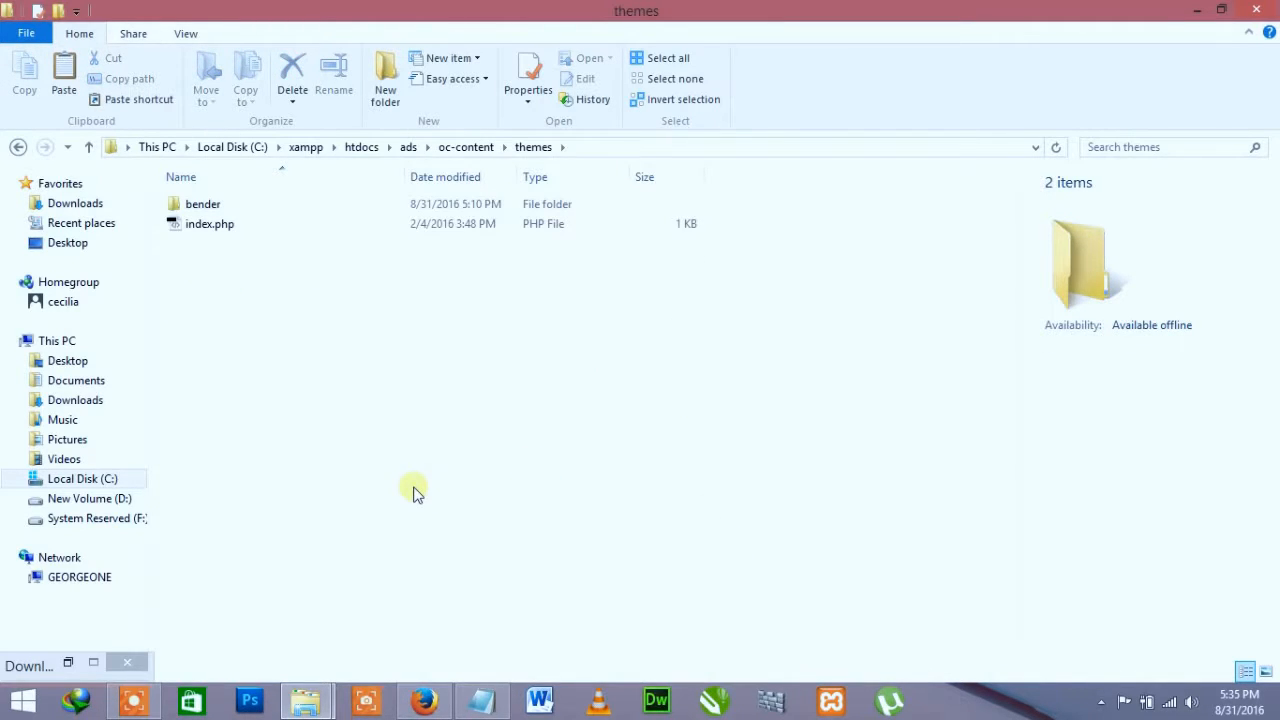
{"action": "key", "text": "ctrl+v"}
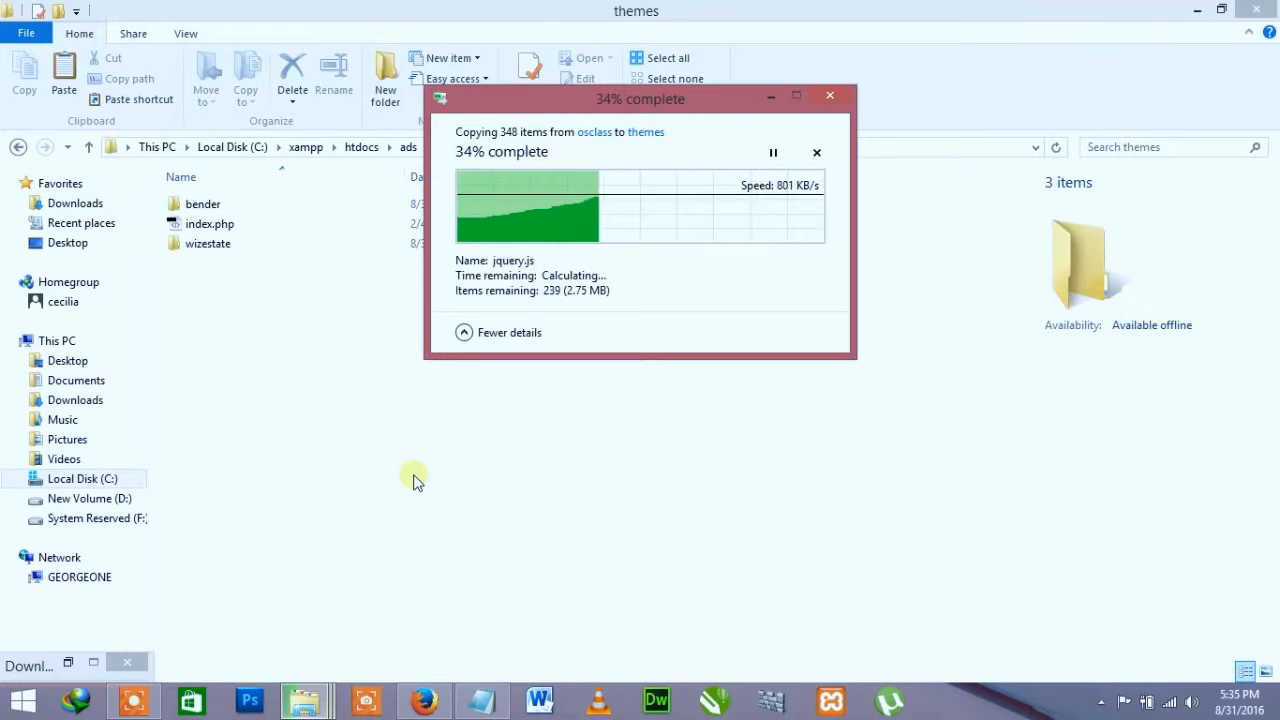
Step: Reload Appearance, activate Azzurro 1.1.4, and view the Free Advertisement front page
{"action": "left_click", "coordinate": [425, 703]}
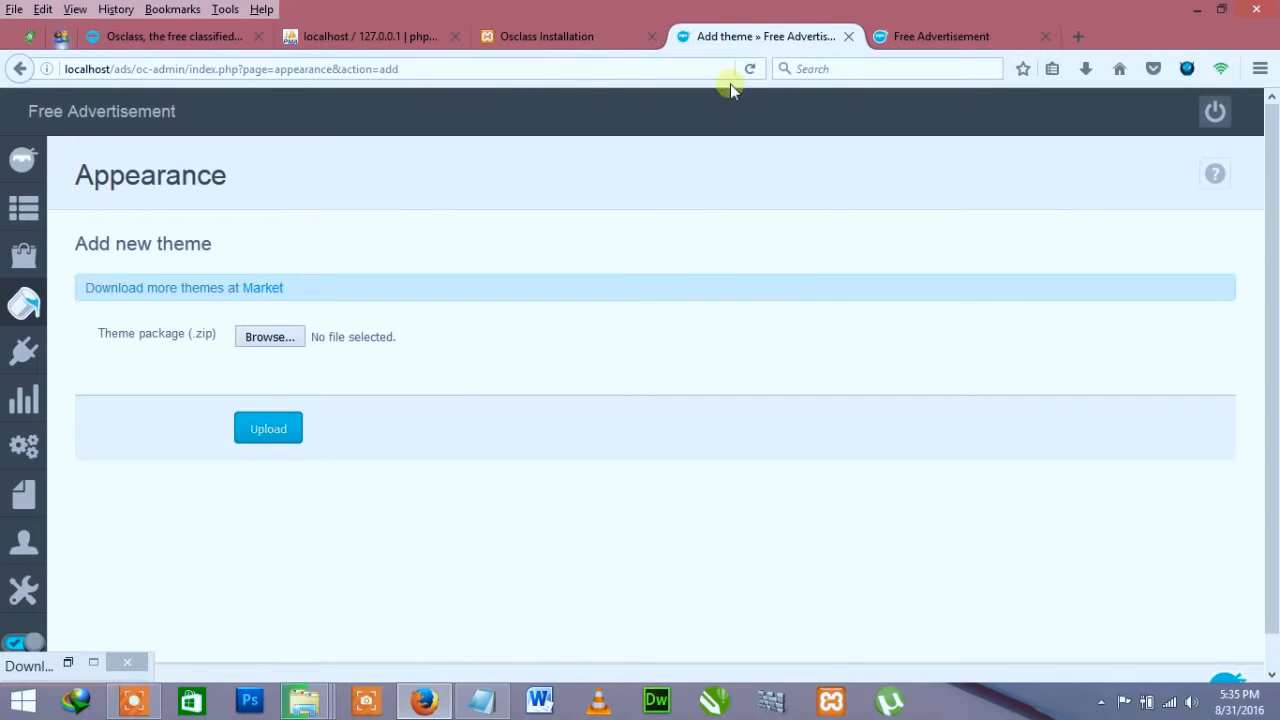
{"action": "key", "text": "F5"}
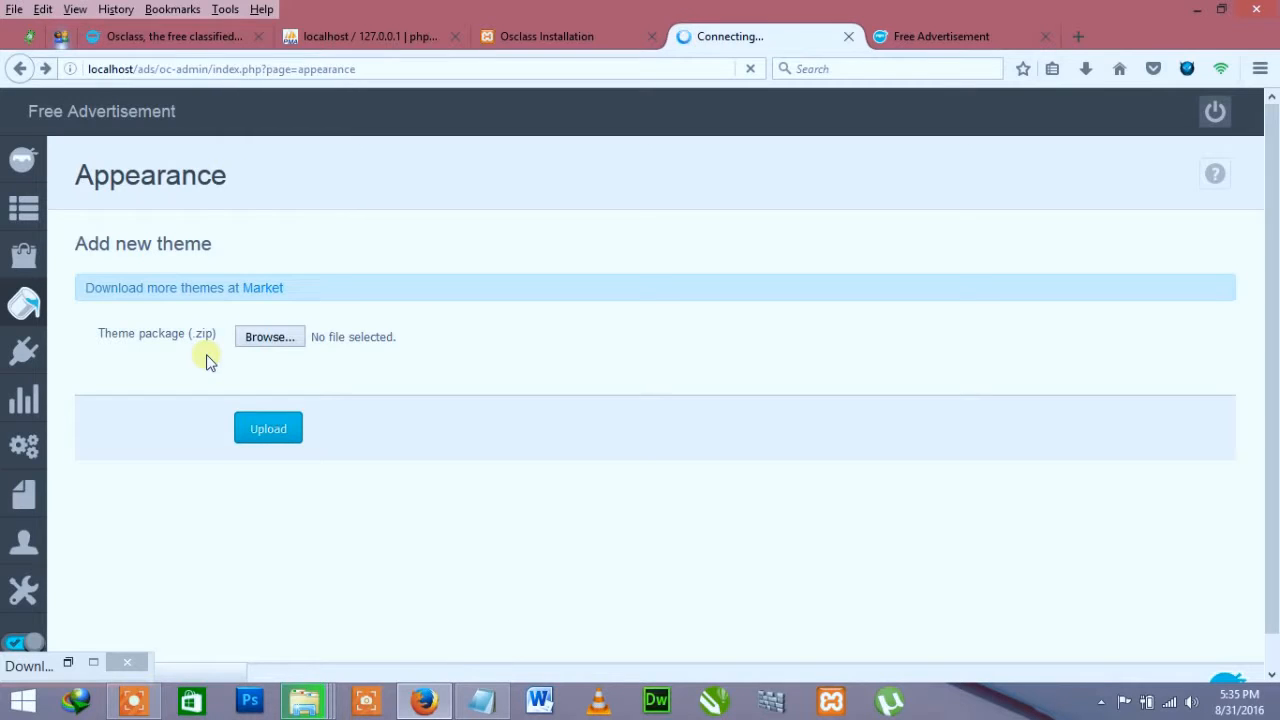
{"action": "scroll", "coordinate": [697, 451], "scroll_direction": "down", "scroll_amount": 5}
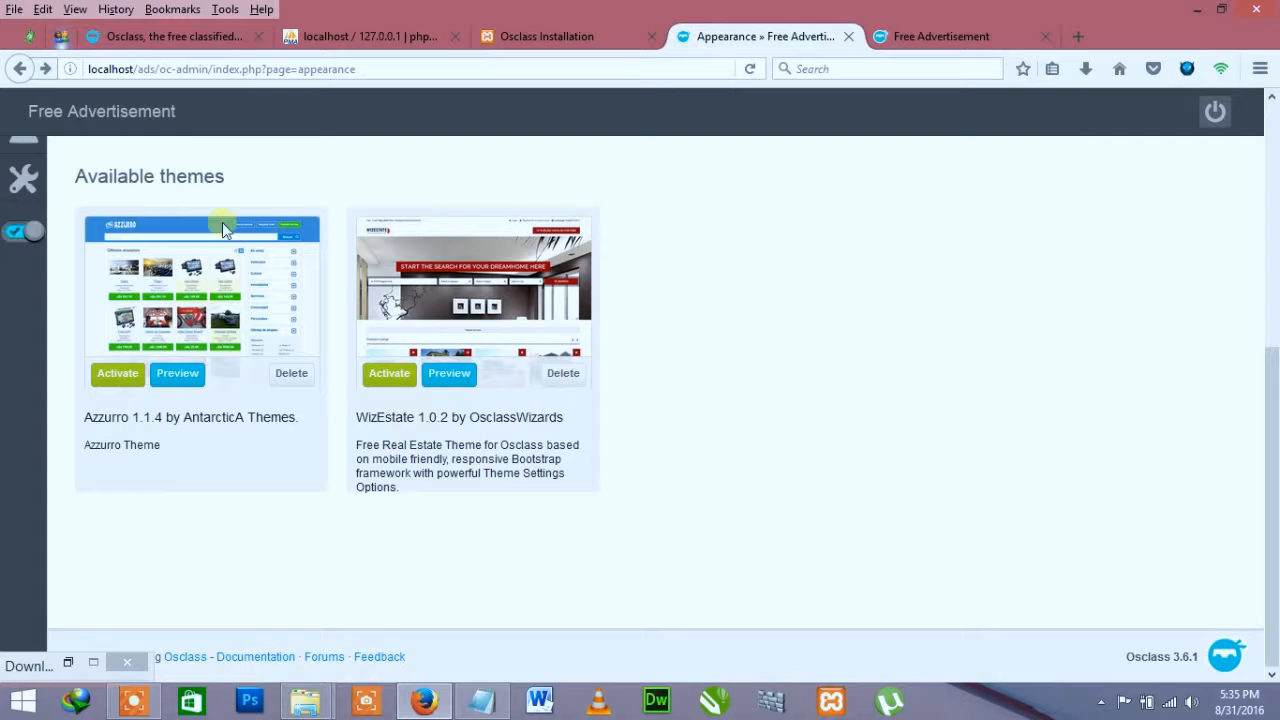
{"action": "left_click", "coordinate": [120, 374]}
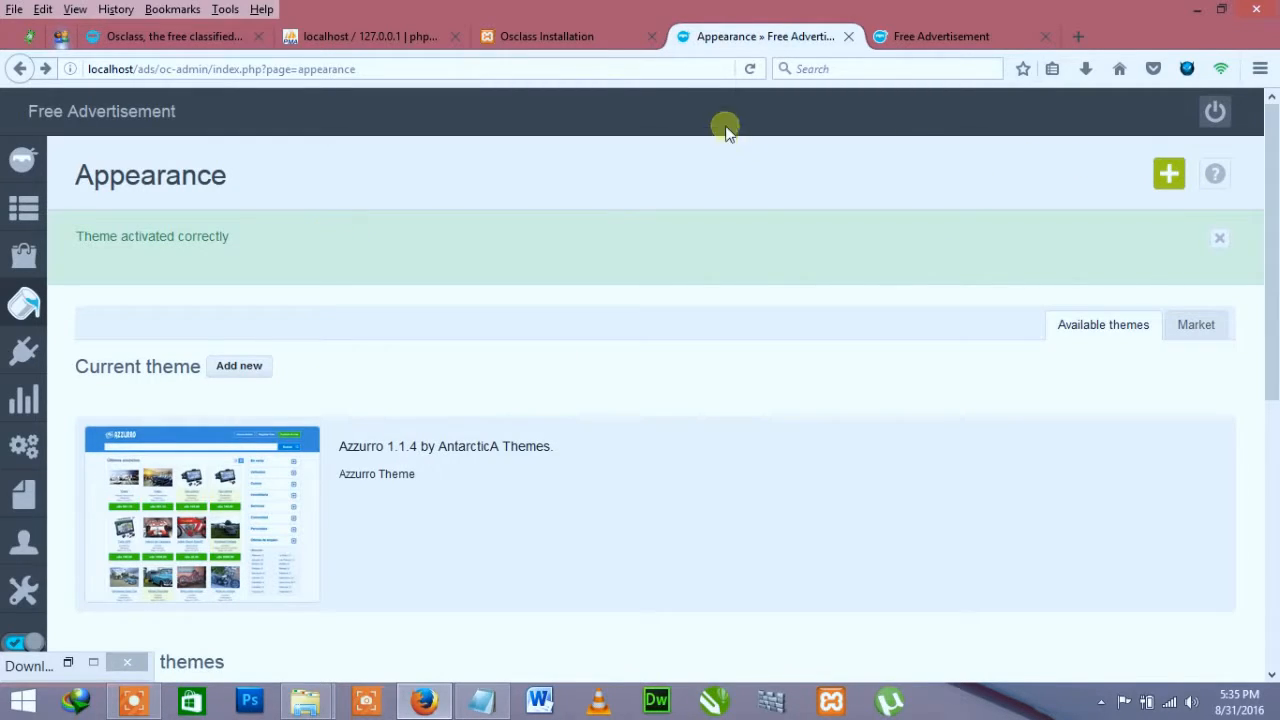
{"action": "scroll", "coordinate": [443, 333], "scroll_direction": "down", "scroll_amount": 2}
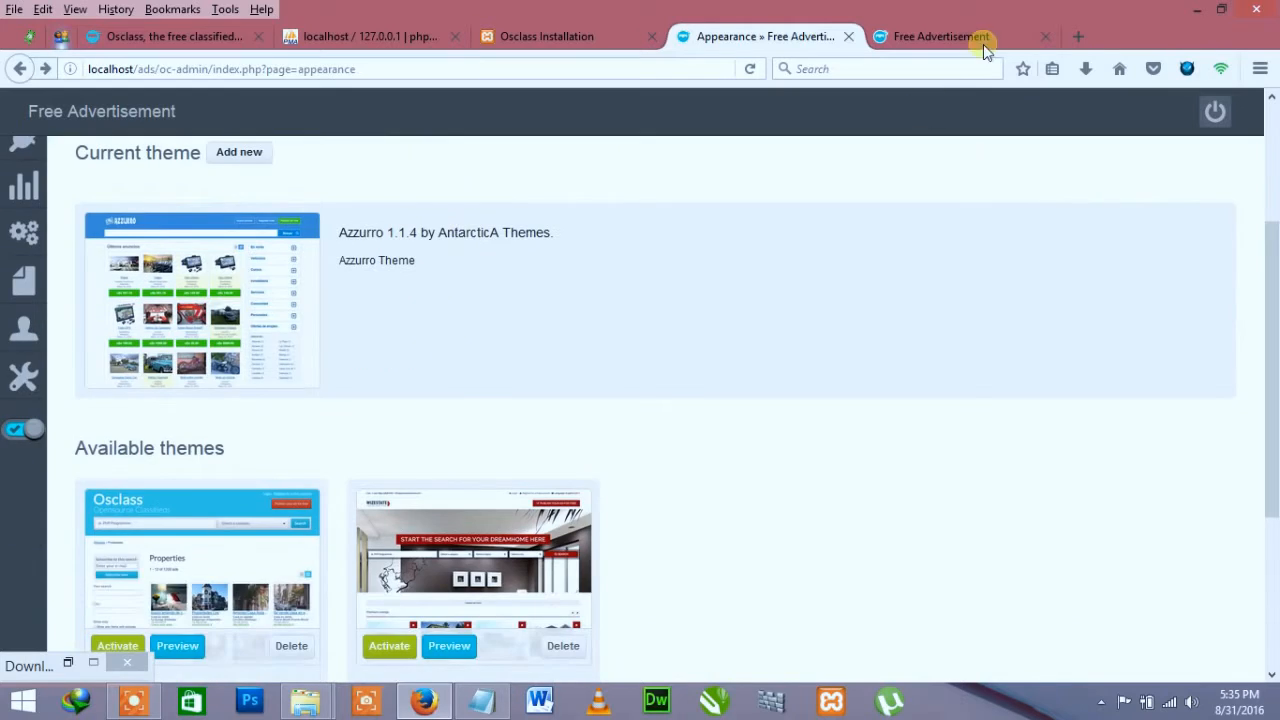
{"action": "left_click", "coordinate": [940, 37]}
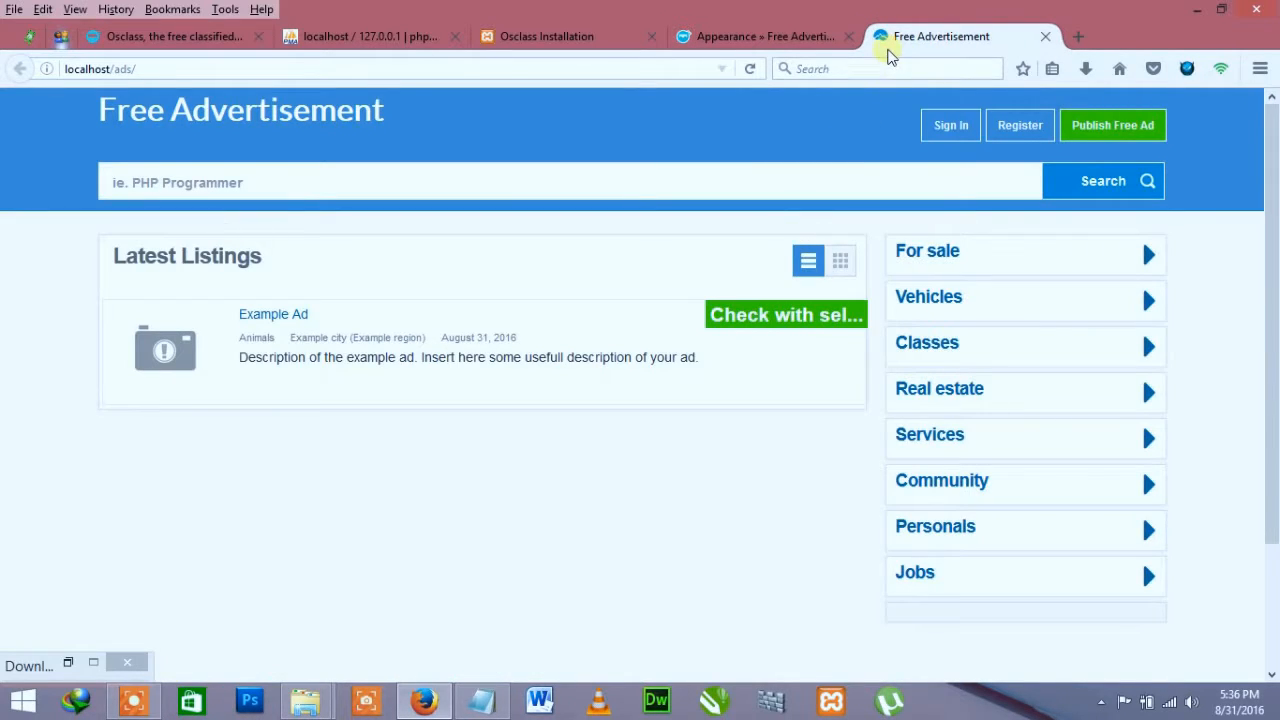
Step: Activate the WizEstate theme from the Appearance page
{"action": "scroll", "coordinate": [374, 477], "scroll_direction": "down", "scroll_amount": 1}
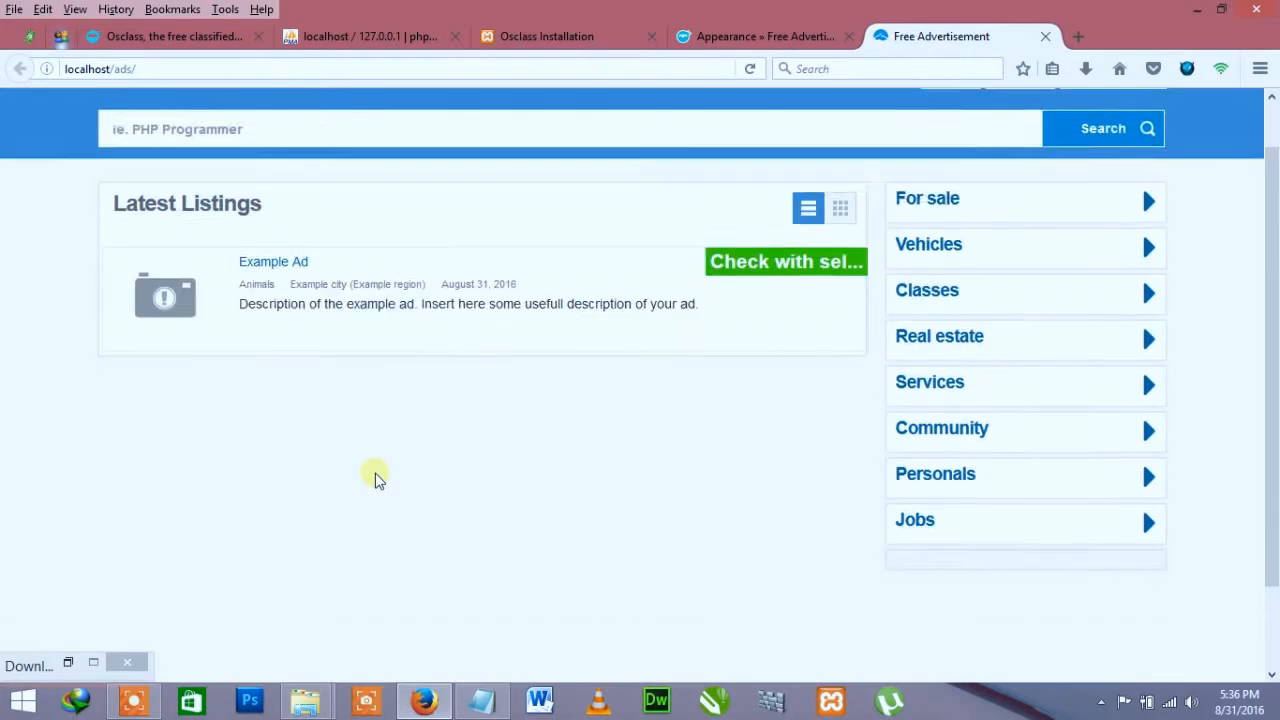
{"action": "scroll", "coordinate": [374, 477], "scroll_direction": "up", "scroll_amount": 1}
{"action": "left_click", "coordinate": [714, 36]}
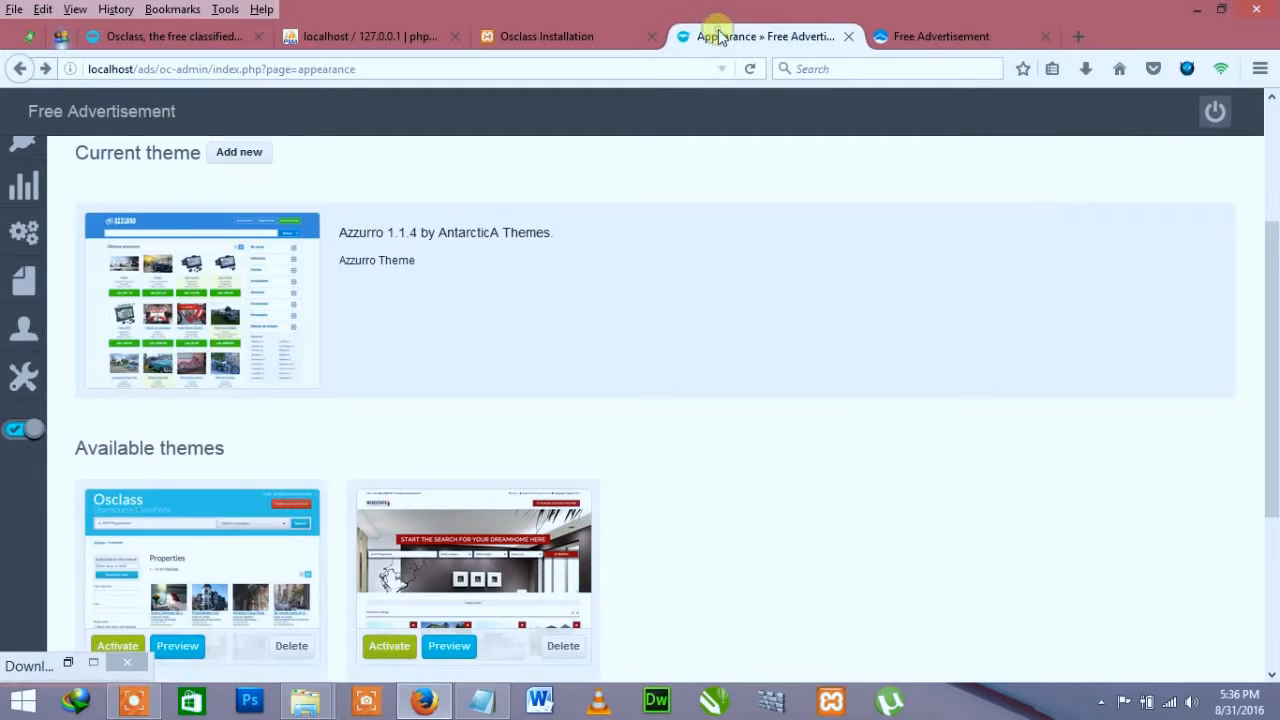
{"action": "scroll", "coordinate": [440, 402], "scroll_direction": "down", "scroll_amount": 5}
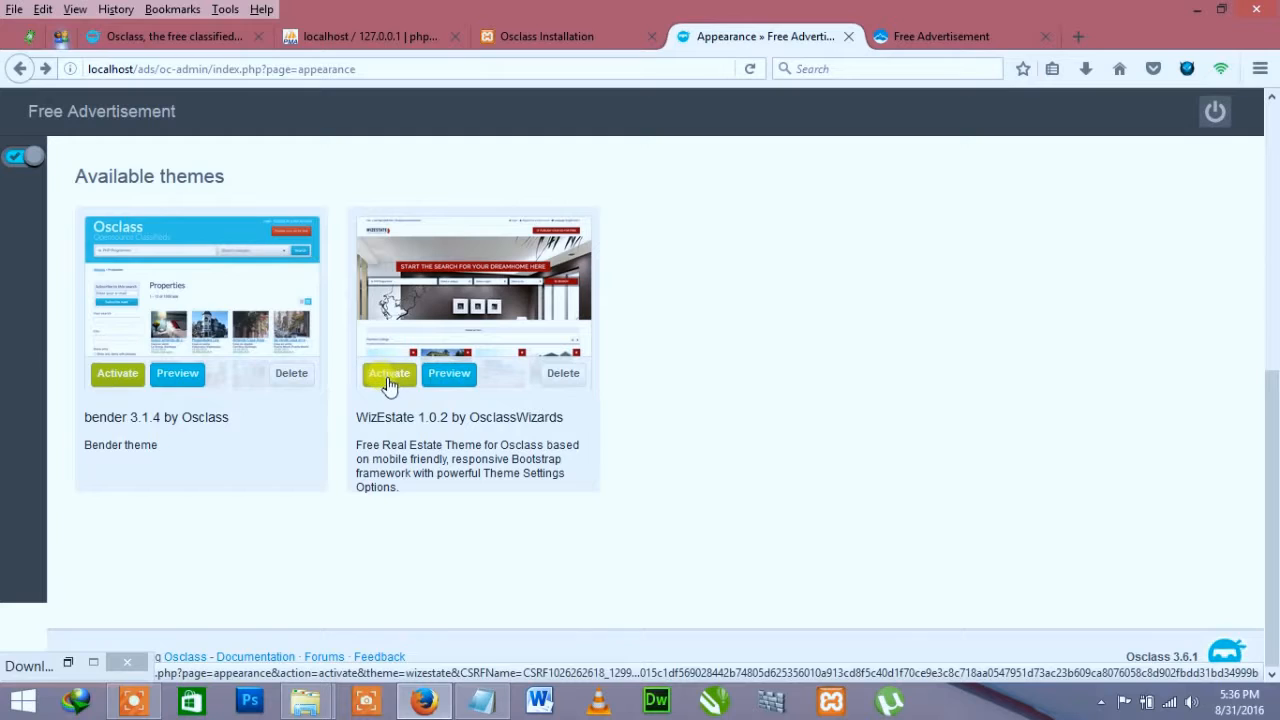
{"action": "left_click", "coordinate": [390, 386]}
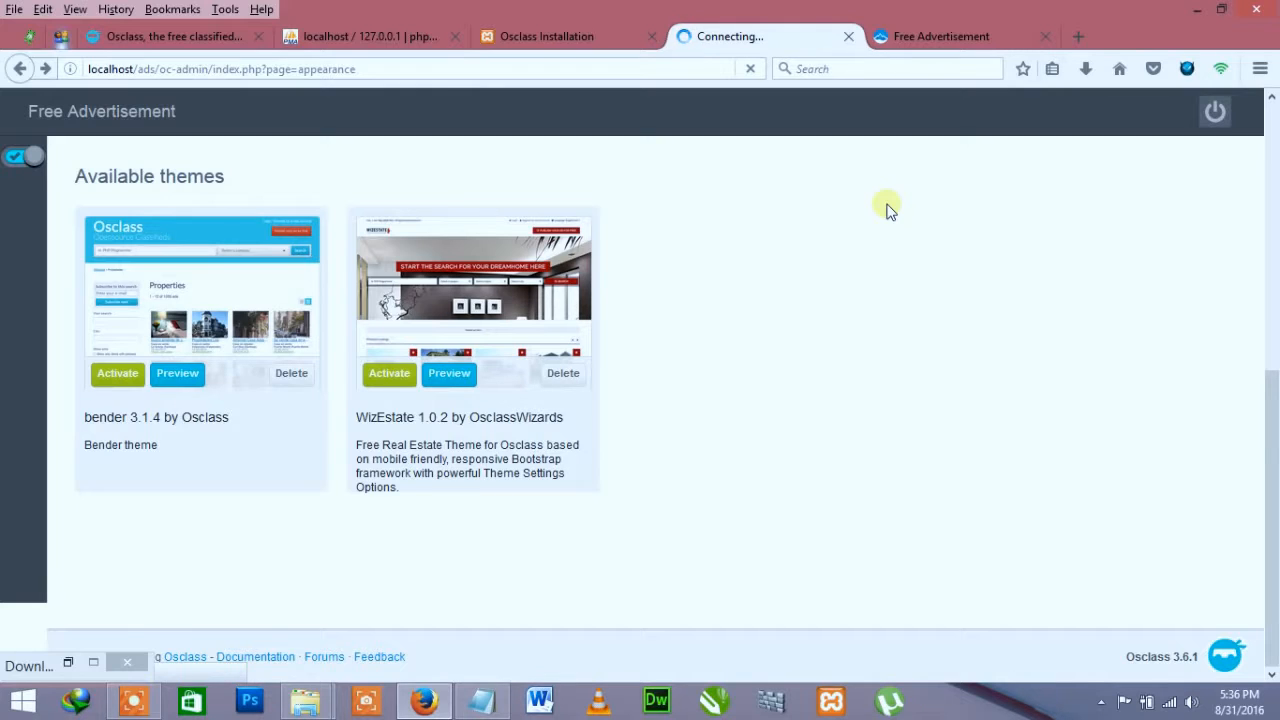
Step: Reload the front page to preview WizEstate's real-estate layout, then return to Appearance
{"action": "left_click", "coordinate": [903, 35]}
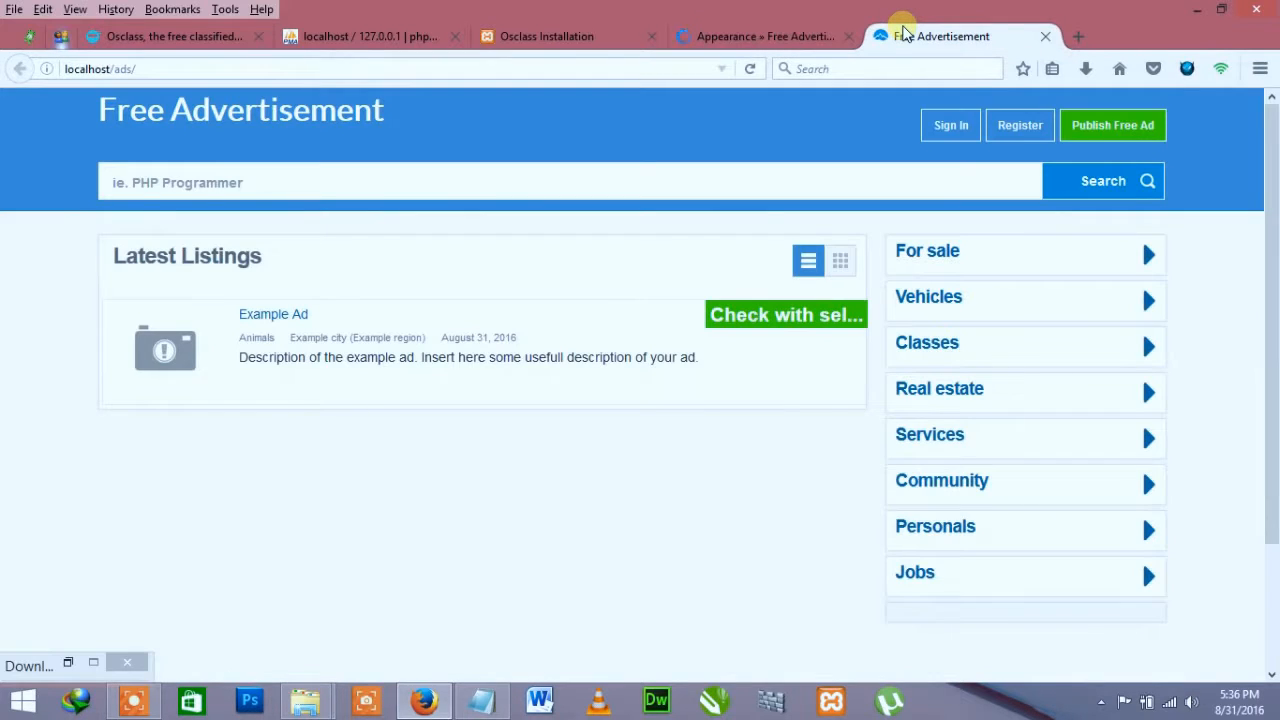
{"action": "key", "text": "F5"}
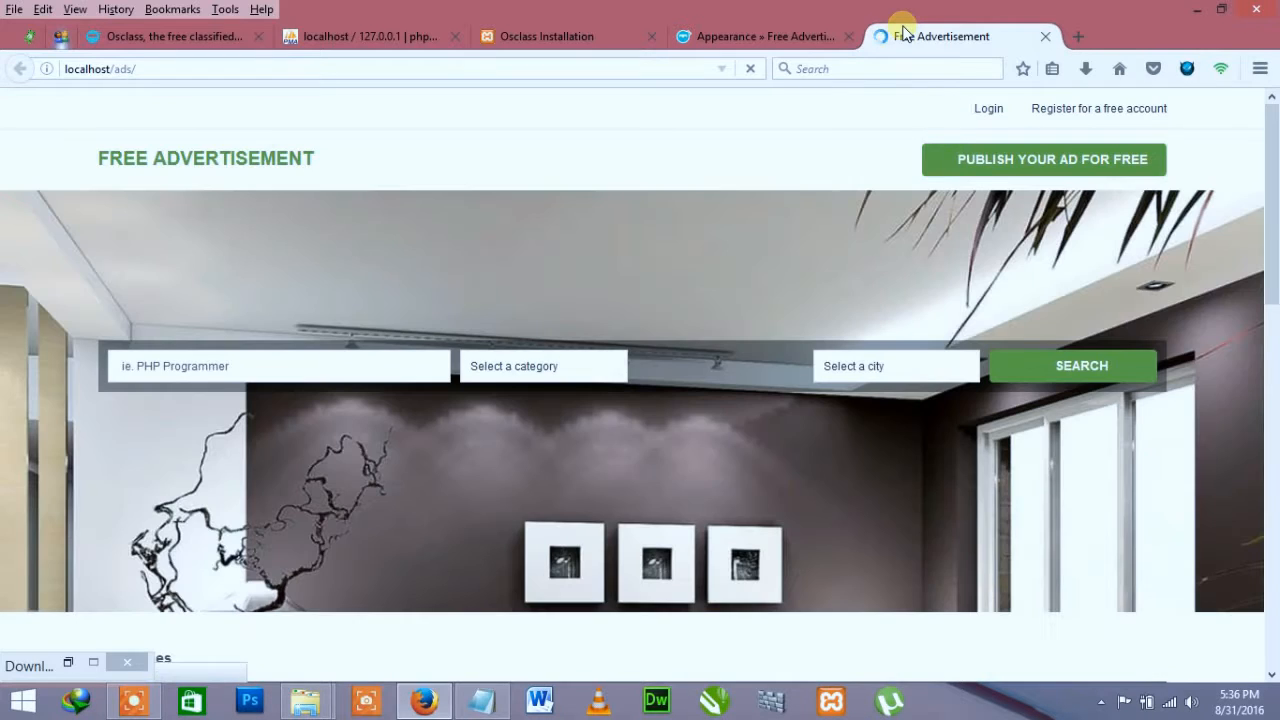
{"action": "scroll", "coordinate": [1037, 398], "scroll_direction": "down", "scroll_amount": 8}
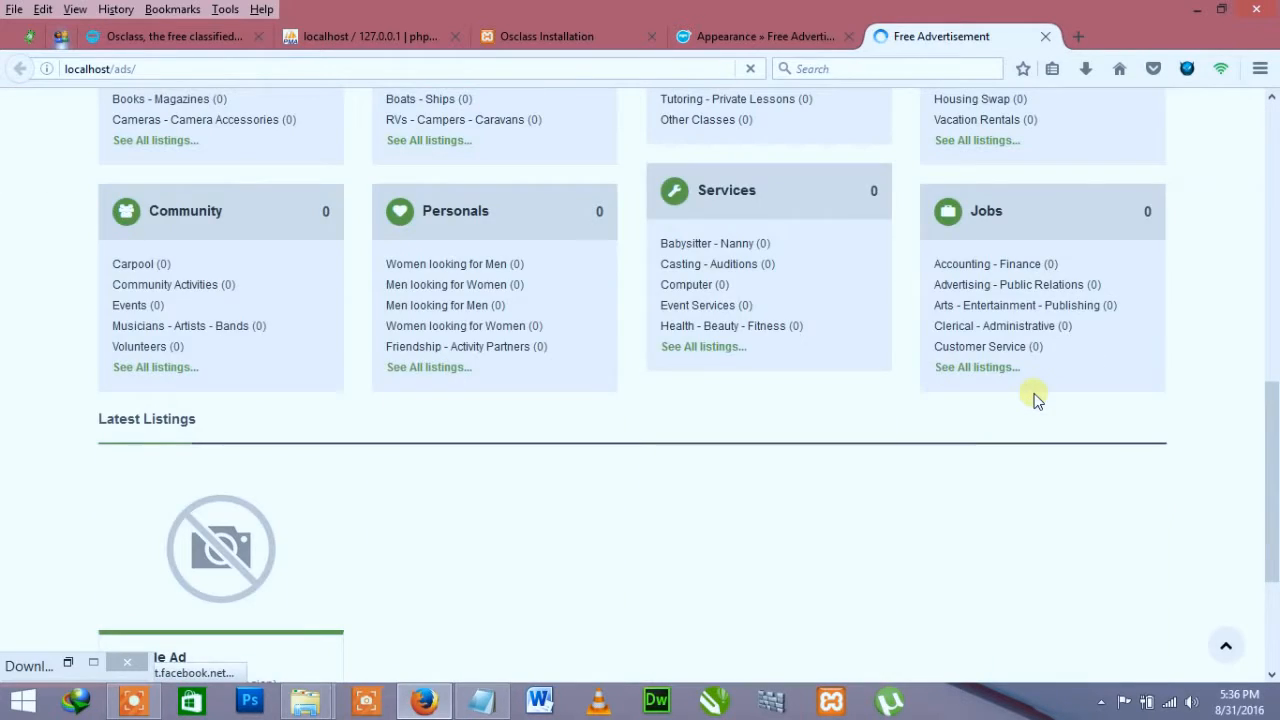
{"action": "scroll", "coordinate": [1037, 398], "scroll_direction": "down", "scroll_amount": 3}
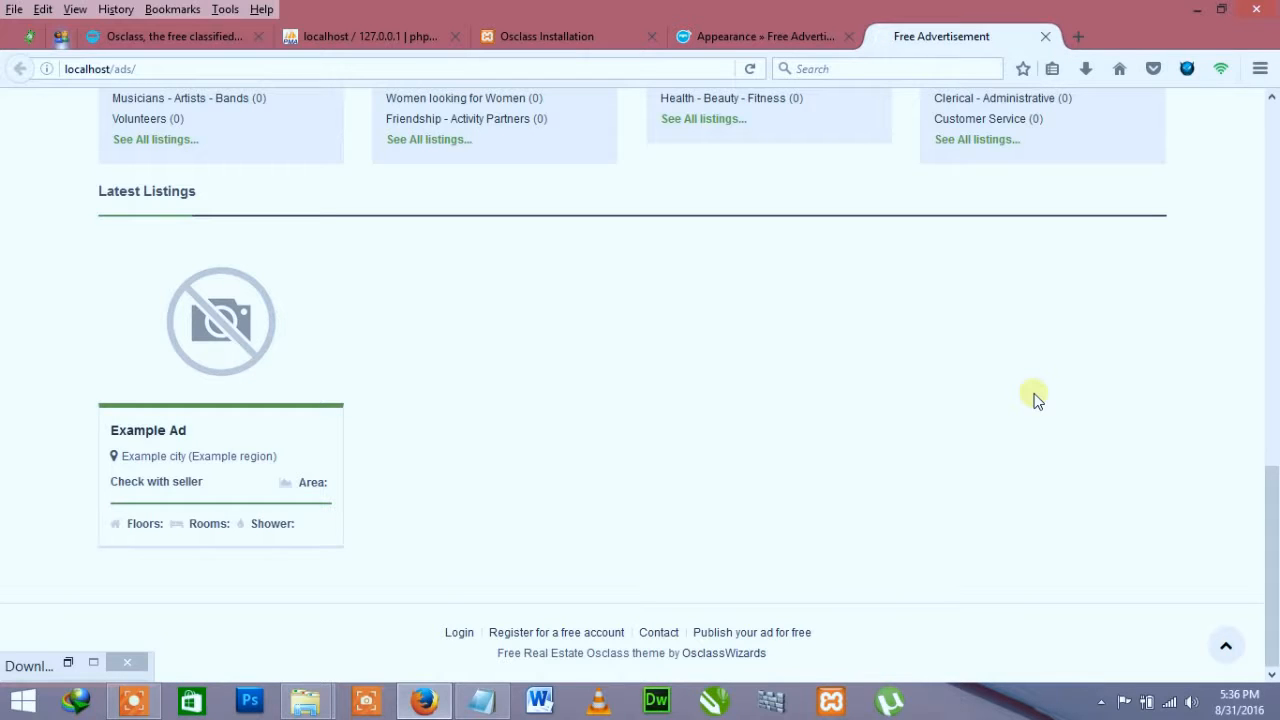
{"action": "scroll", "coordinate": [1037, 398], "scroll_direction": "up", "scroll_amount": 10}
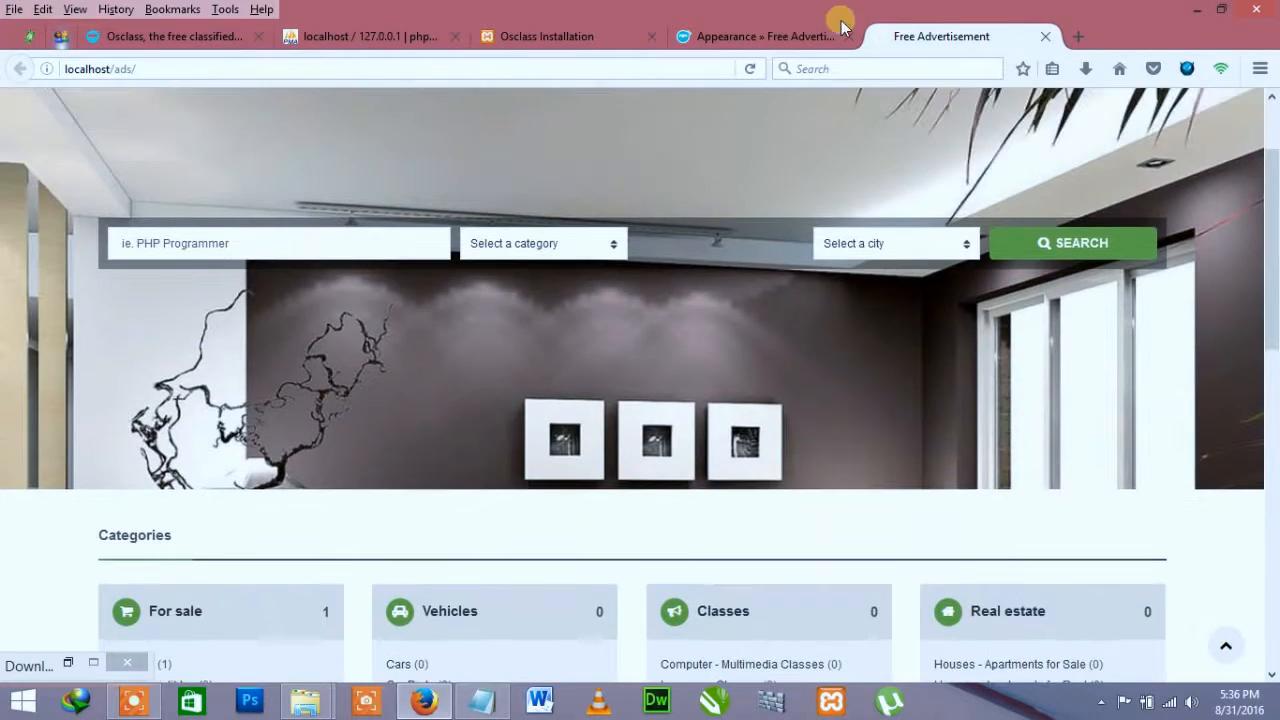
{"action": "left_click", "coordinate": [745, 40]}
{"action": "scroll", "coordinate": [687, 179], "scroll_direction": "down", "scroll_amount": 3}
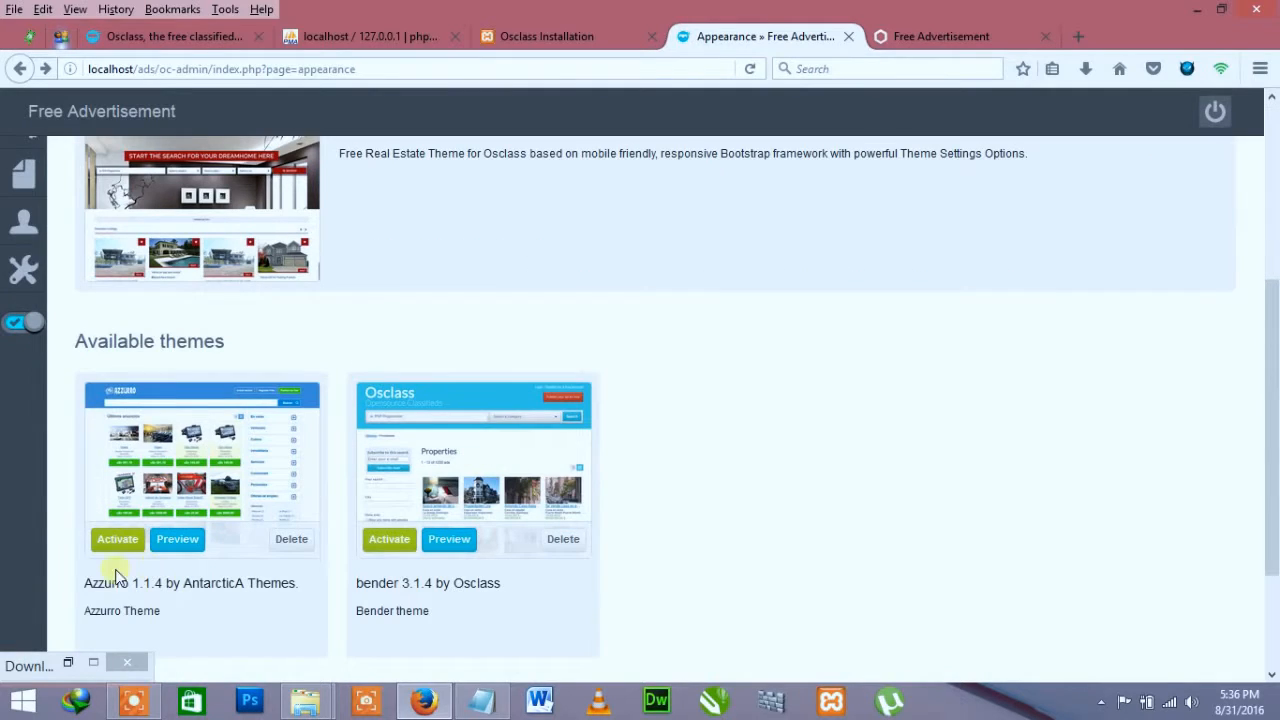
Step: Reactivate Azzurro 1.1.4 and open its Theme settings page
{"action": "left_click", "coordinate": [115, 539]}
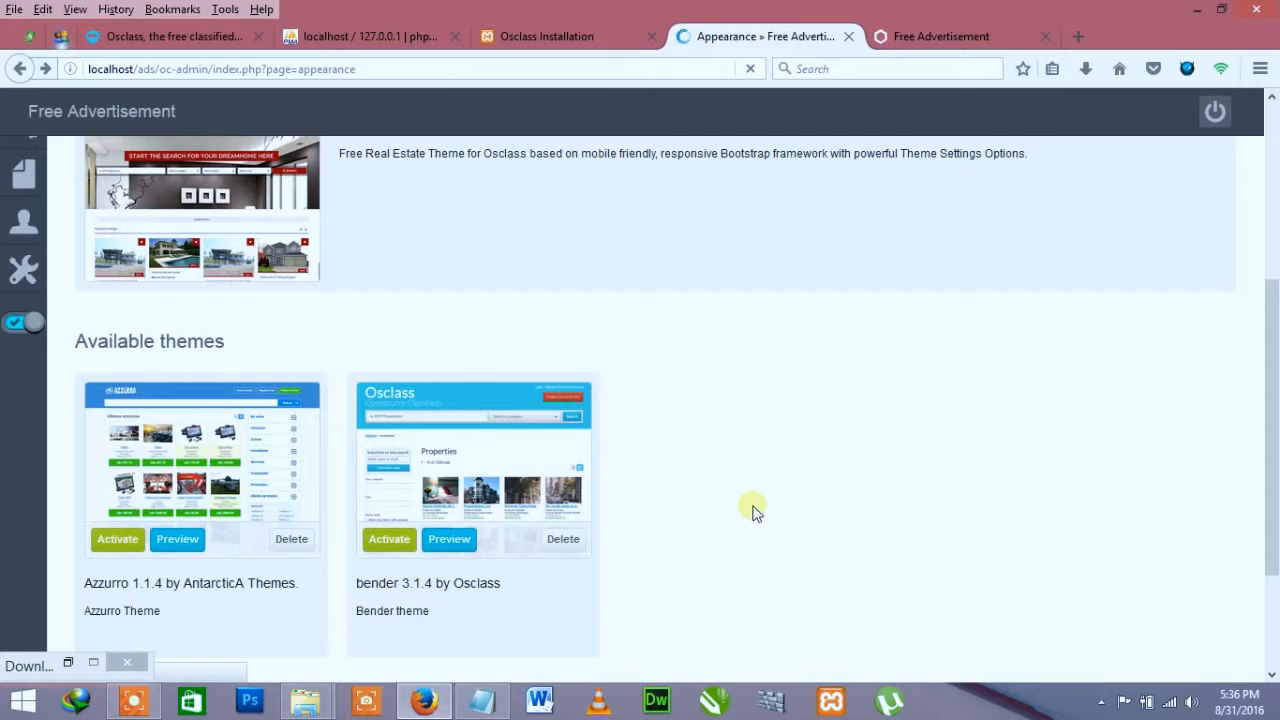
{"action": "scroll", "coordinate": [718, 510], "scroll_direction": "down", "scroll_amount": 2}
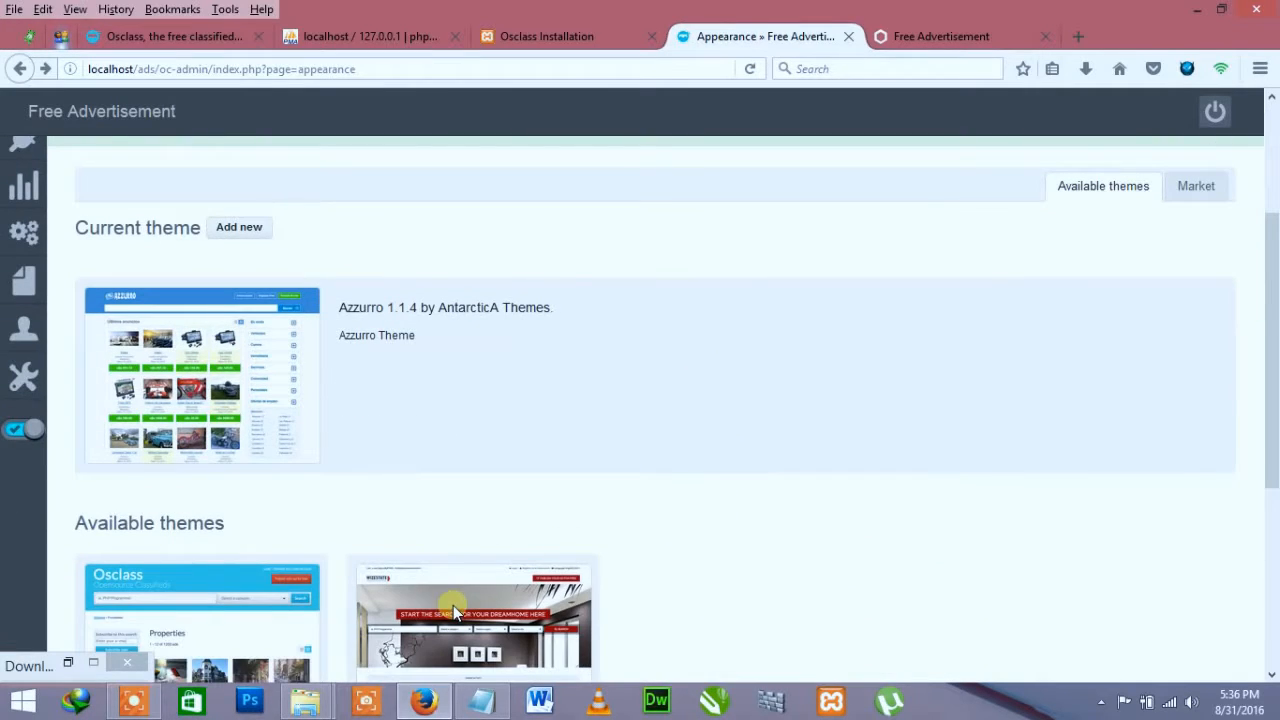
{"action": "scroll", "coordinate": [589, 514], "scroll_direction": "up", "scroll_amount": 2}
{"action": "mouse_move", "coordinate": [24, 303]}
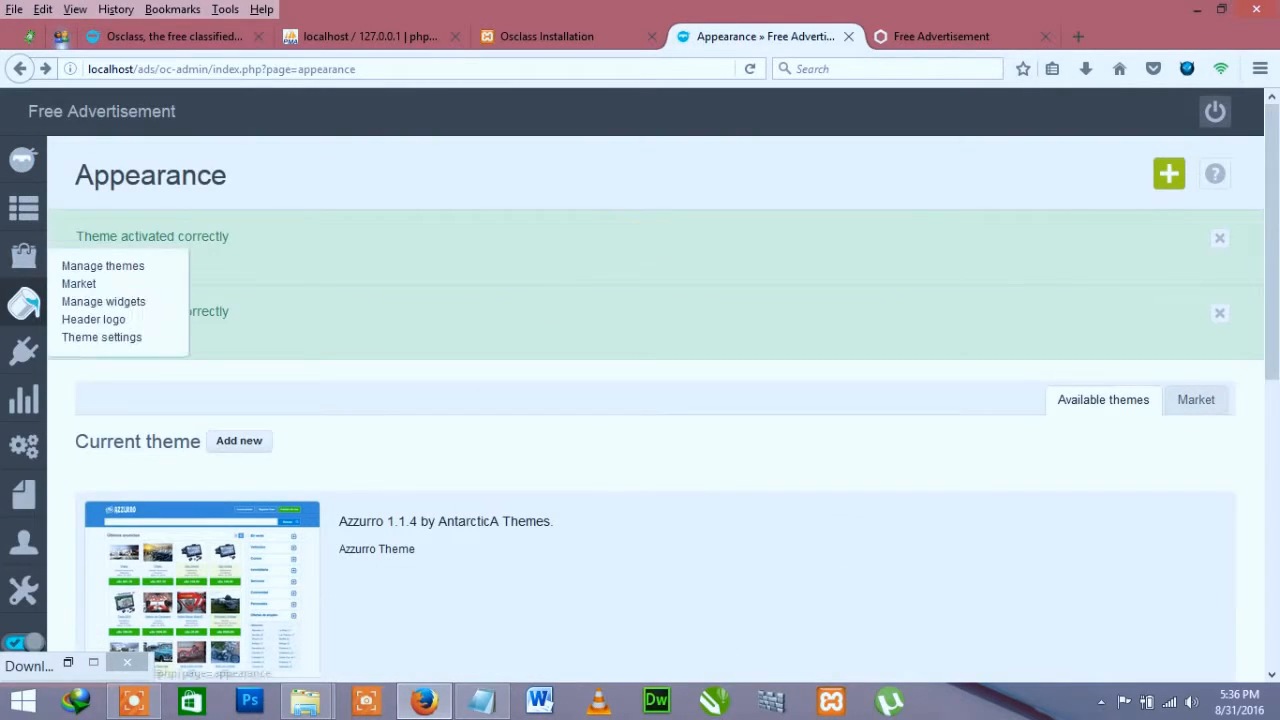
{"action": "left_click", "coordinate": [115, 343]}
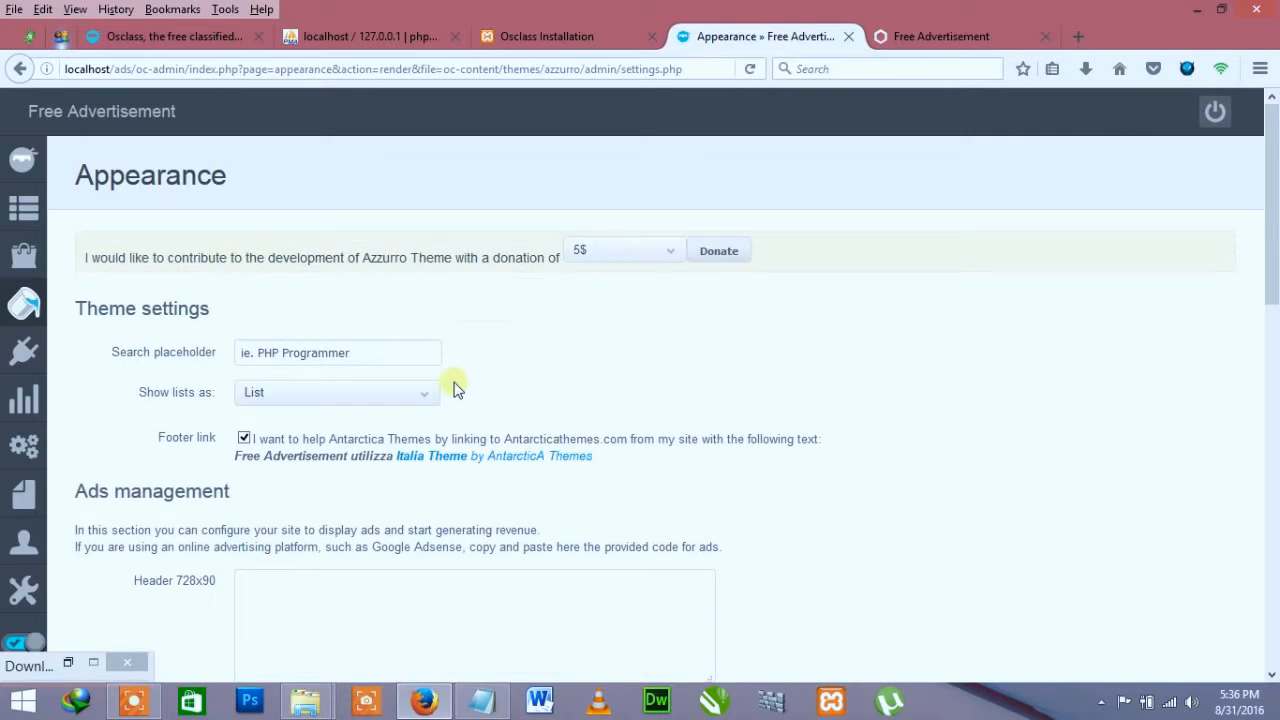
Step: Replace the search placeholder with 'ie. website designer'
{"action": "scroll", "coordinate": [606, 457], "scroll_direction": "down", "scroll_amount": 5}
{"action": "scroll", "coordinate": [614, 465], "scroll_direction": "up", "scroll_amount": 5}
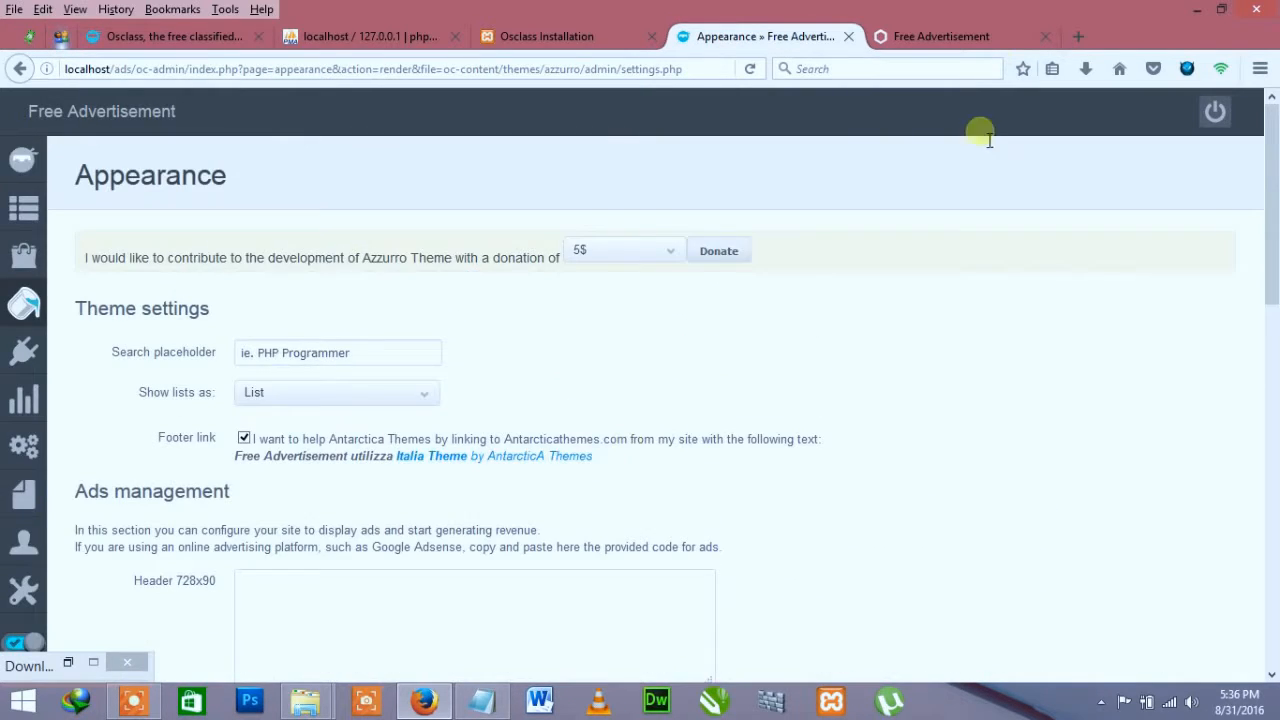
{"action": "left_click", "coordinate": [942, 36]}
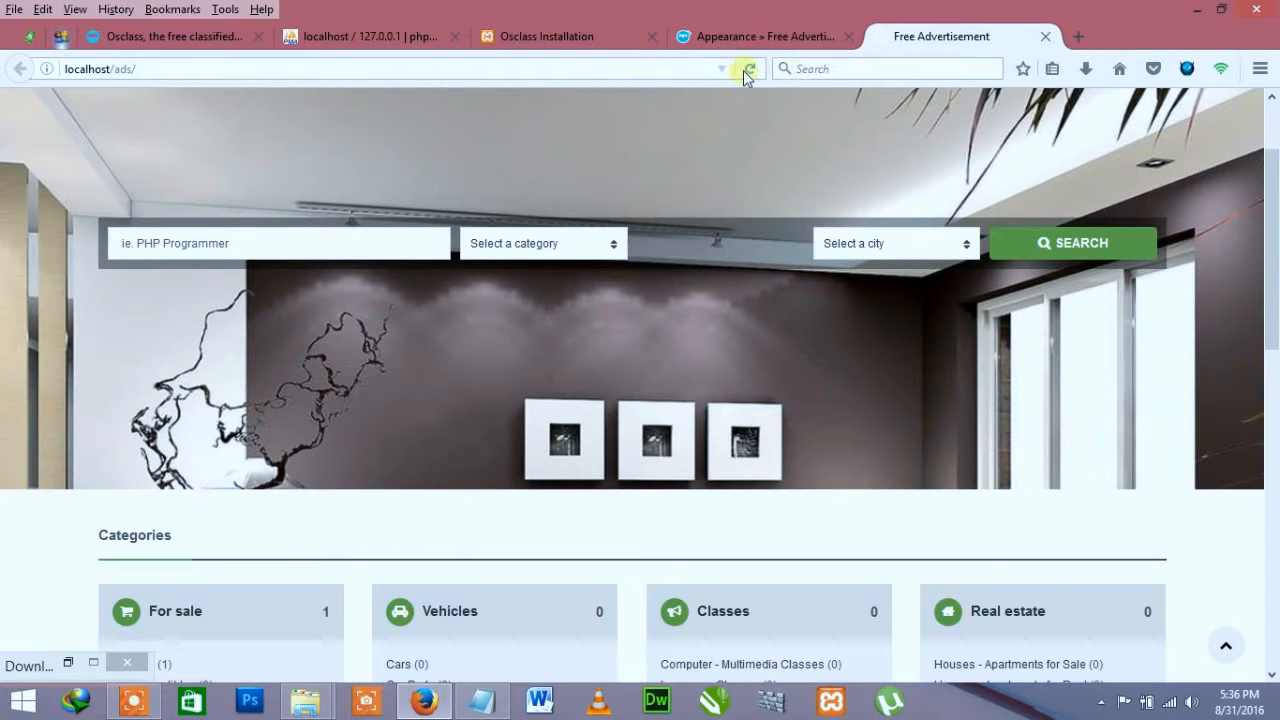
{"action": "left_click", "coordinate": [724, 36]}
{"action": "left_click_drag", "start_coordinate": [372, 352], "coordinate": [270, 365]}
{"action": "type", "text": "we"}
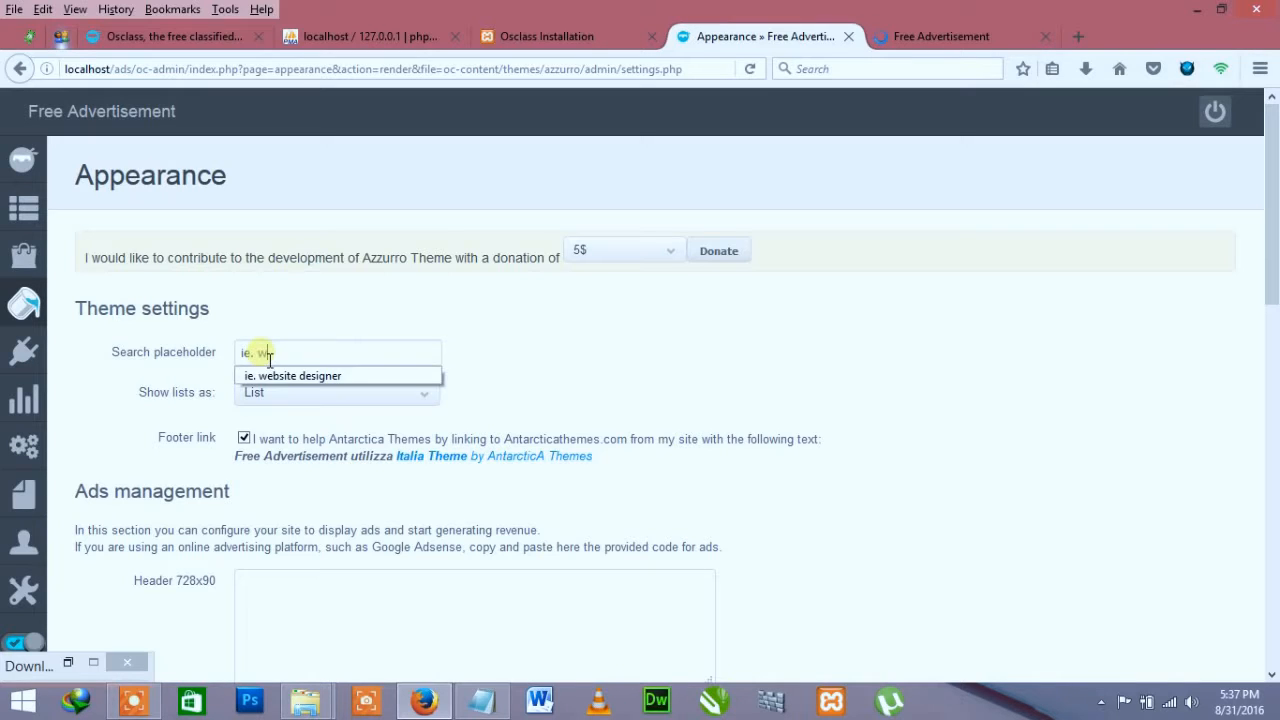
{"action": "left_click", "coordinate": [280, 373]}
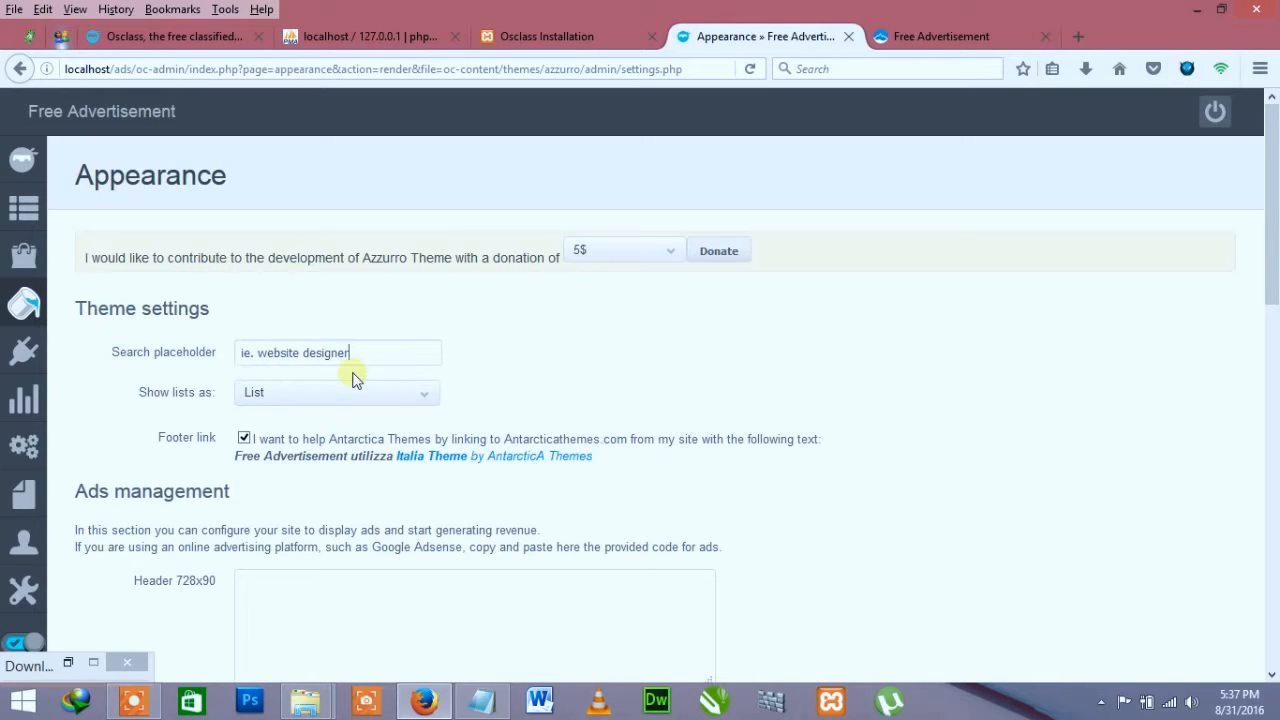
Step: Set Show lists as to Gallery
{"action": "left_click", "coordinate": [866, 36]}
{"action": "scroll", "coordinate": [763, 357], "scroll_direction": "up", "scroll_amount": 3}
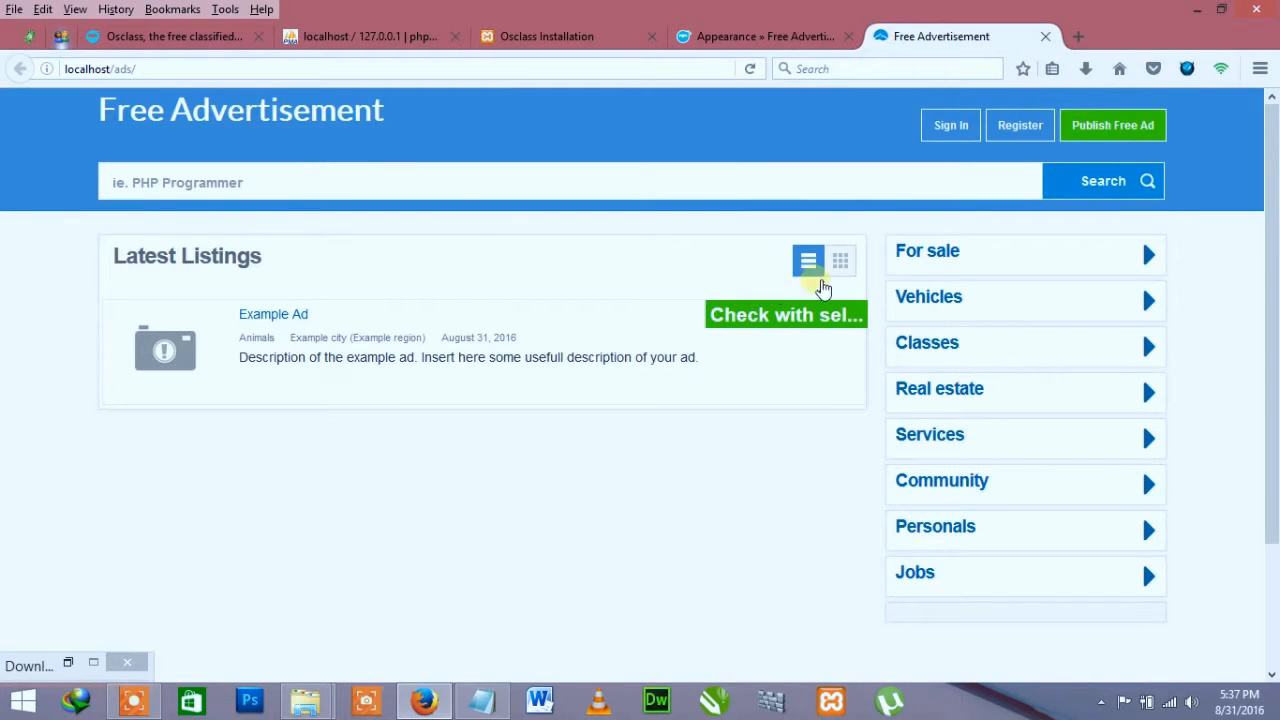
{"action": "left_click", "coordinate": [740, 37]}
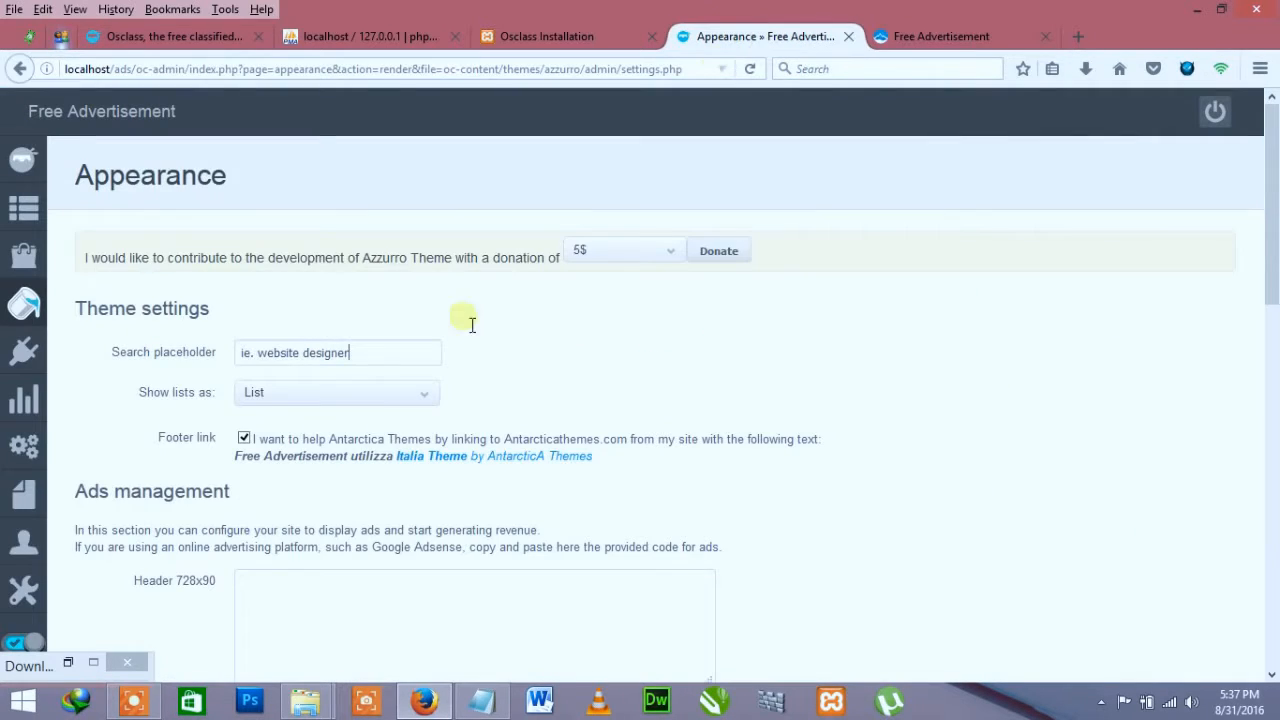
{"action": "left_click", "coordinate": [372, 397]}
{"action": "left_click", "coordinate": [290, 417]}
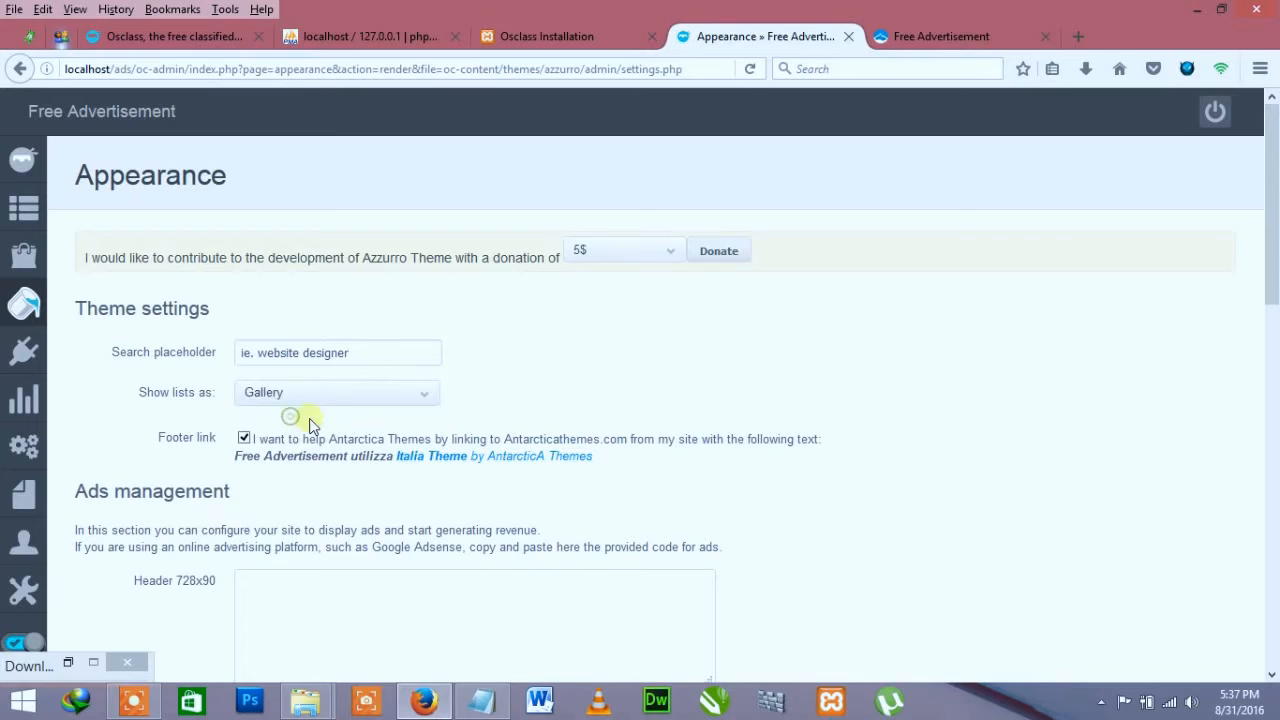
Step: Uncheck the Antarctica Themes footer link and save the theme settings
{"action": "scroll", "coordinate": [623, 400], "scroll_direction": "down", "scroll_amount": 2}
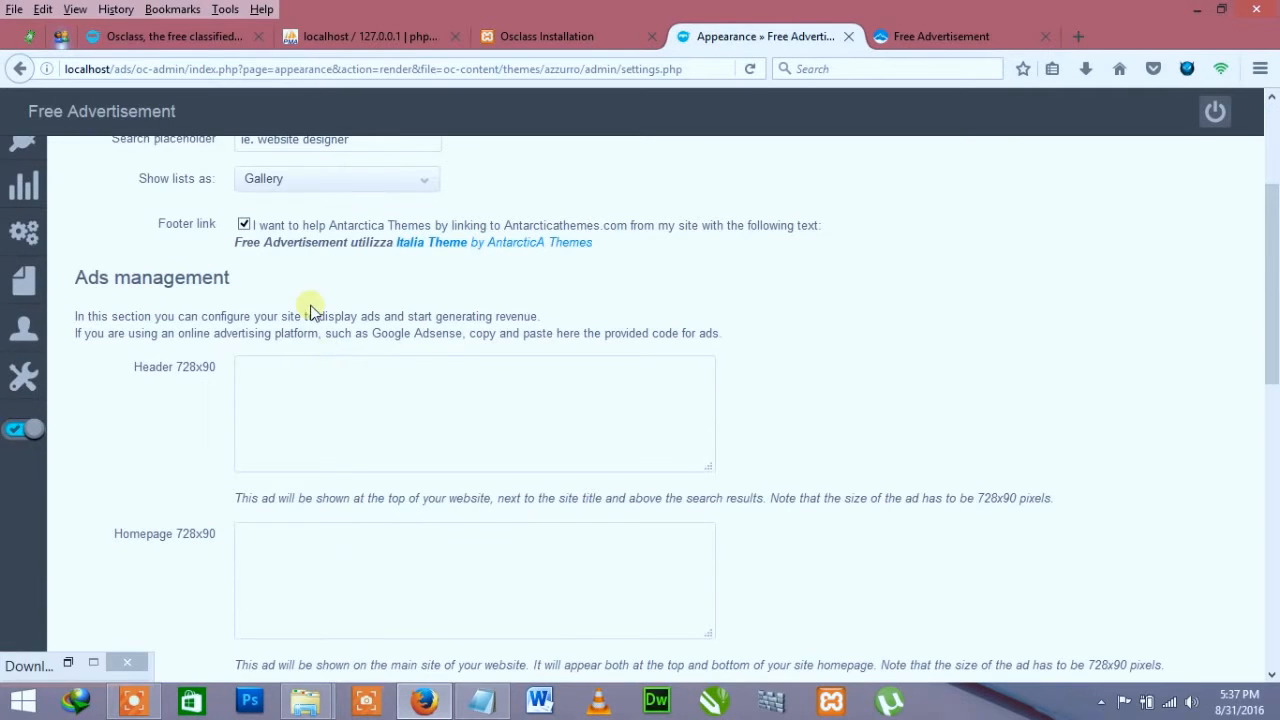
{"action": "left_click", "coordinate": [244, 224]}
{"action": "left_click", "coordinate": [962, 32]}
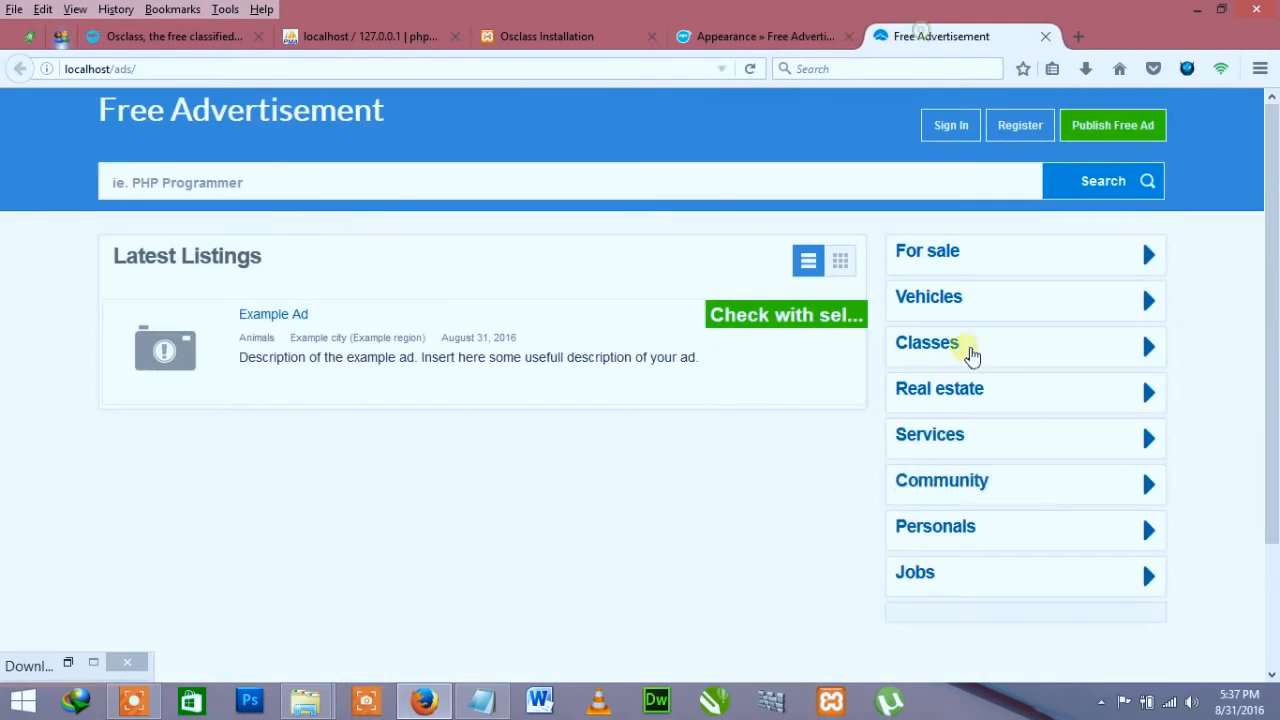
{"action": "scroll", "coordinate": [972, 356], "scroll_direction": "down", "scroll_amount": 2}
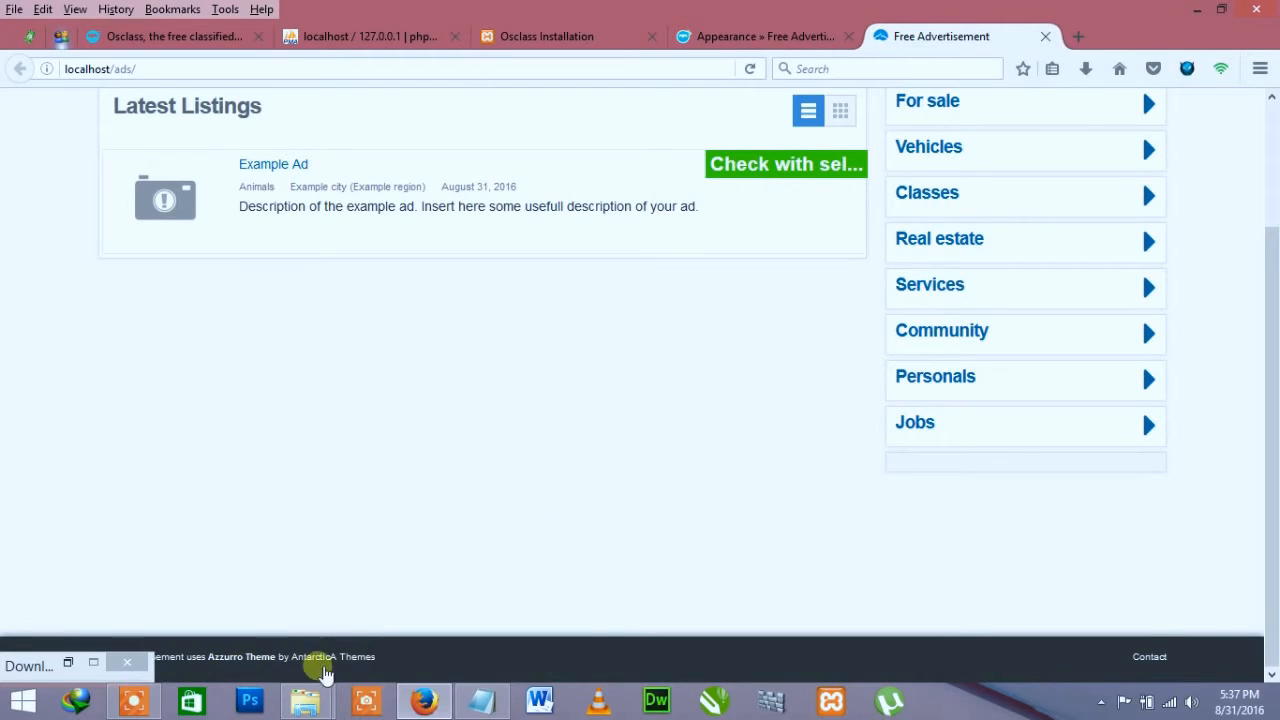
{"action": "left_click", "coordinate": [745, 36]}
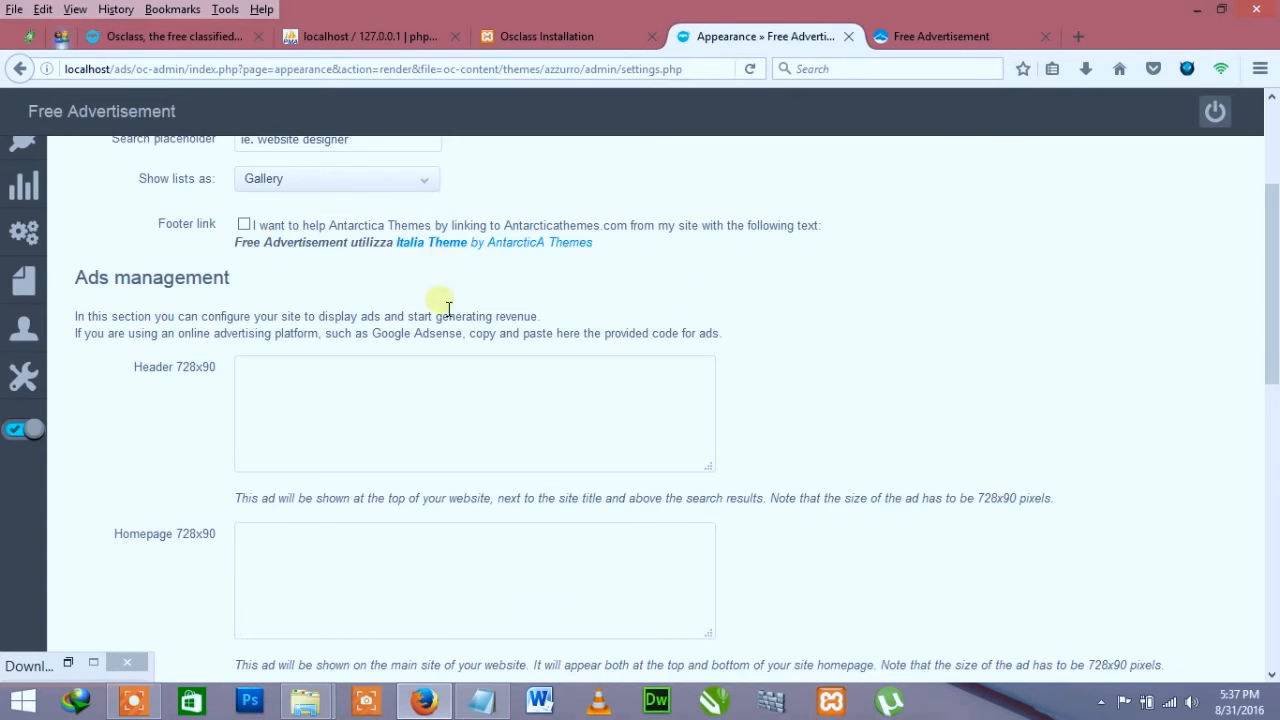
{"action": "scroll", "coordinate": [344, 397], "scroll_direction": "down", "scroll_amount": 8}
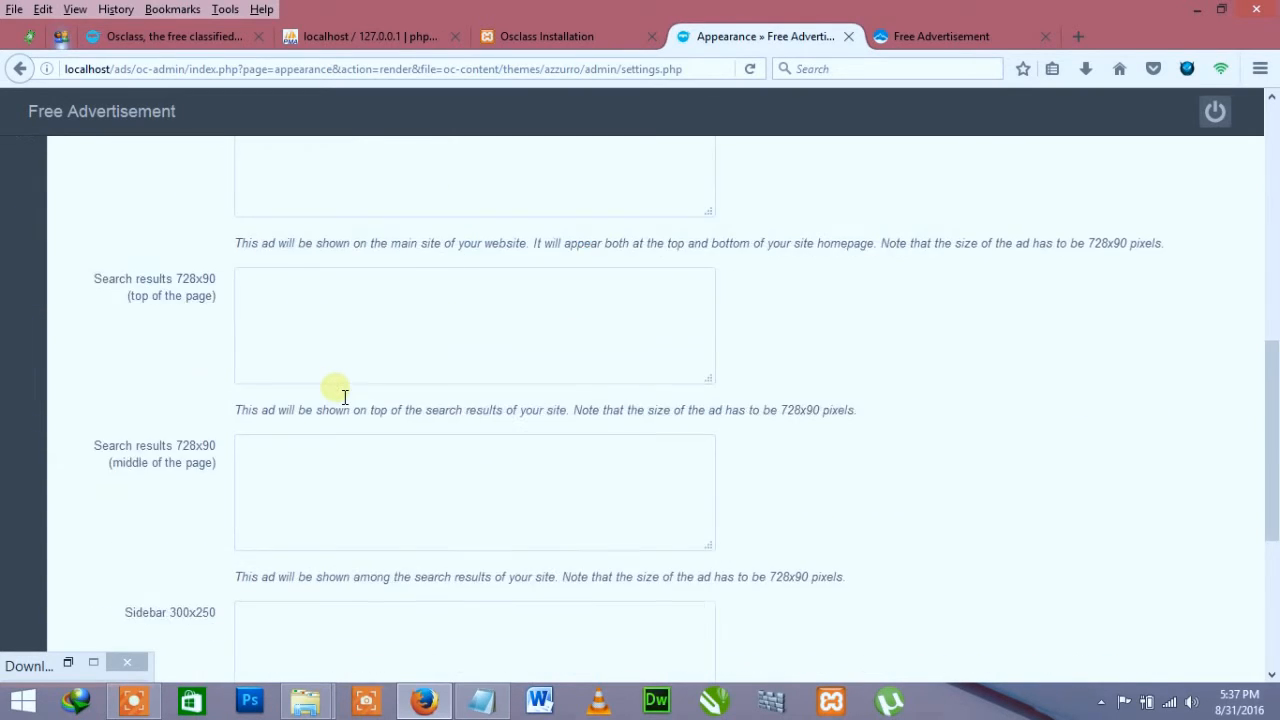
{"action": "left_click", "coordinate": [275, 483]}
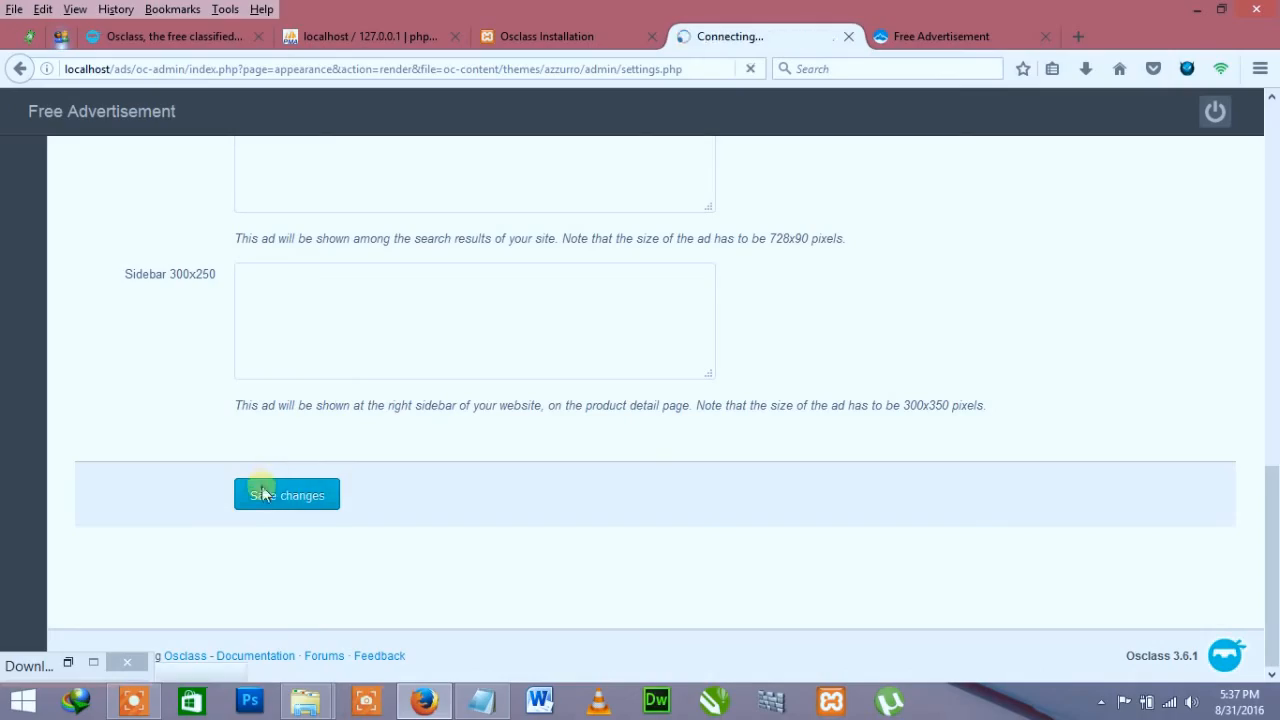